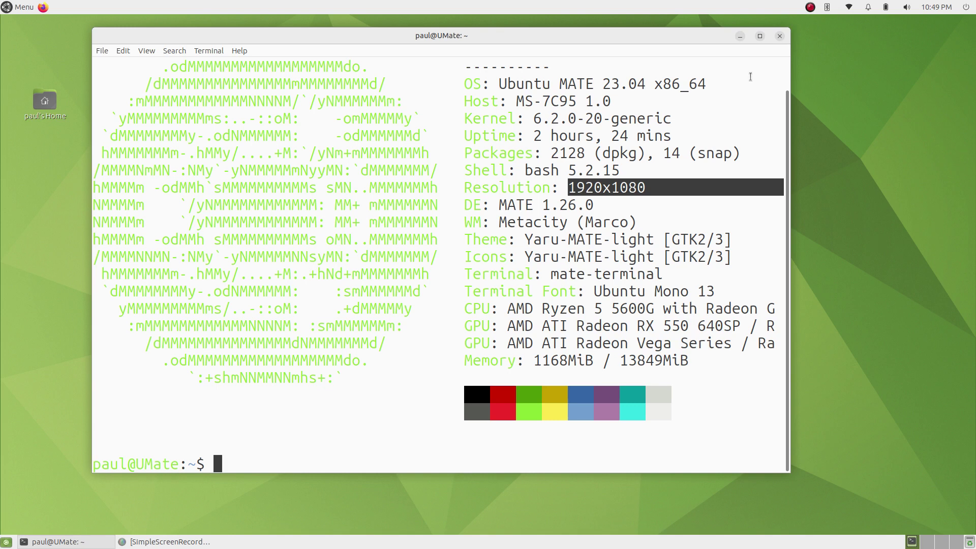
# Step: Review the neofetch system information and close the terminal window
pyautogui.scroll(1, 594, 228)
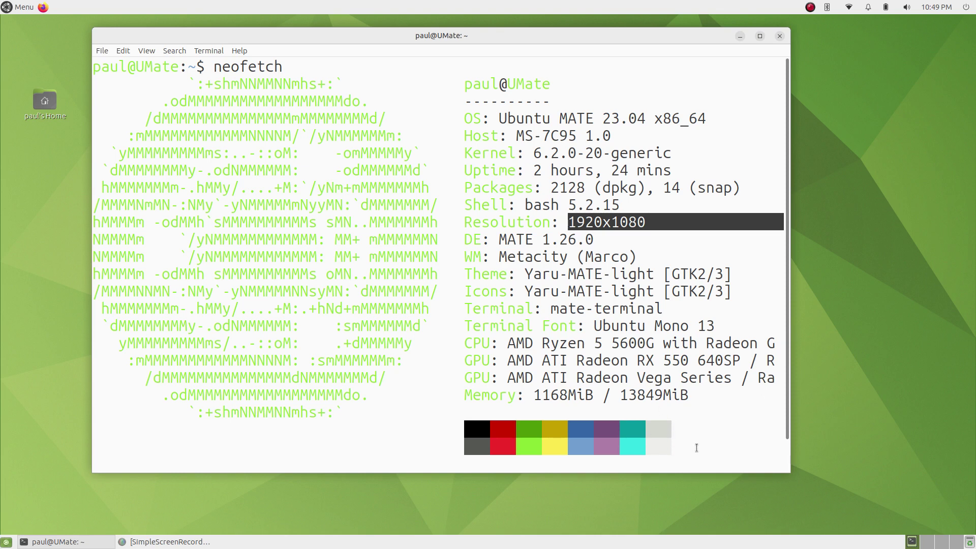
pyautogui.hotkey('alt', 'F4')
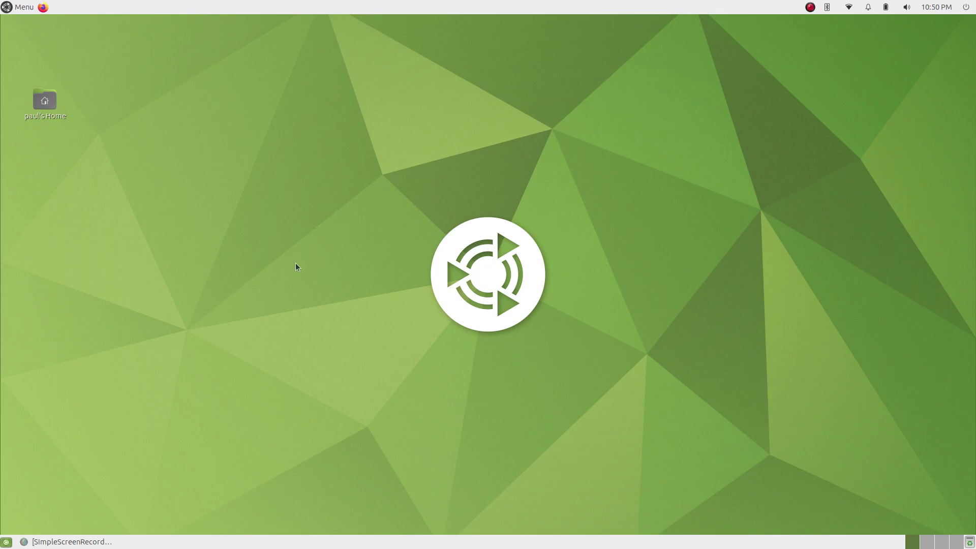
# Step: Examine the available desktop wallpapers in an enlarged Appearance Preferences window and close it
pyautogui.rightClick(251, 83)
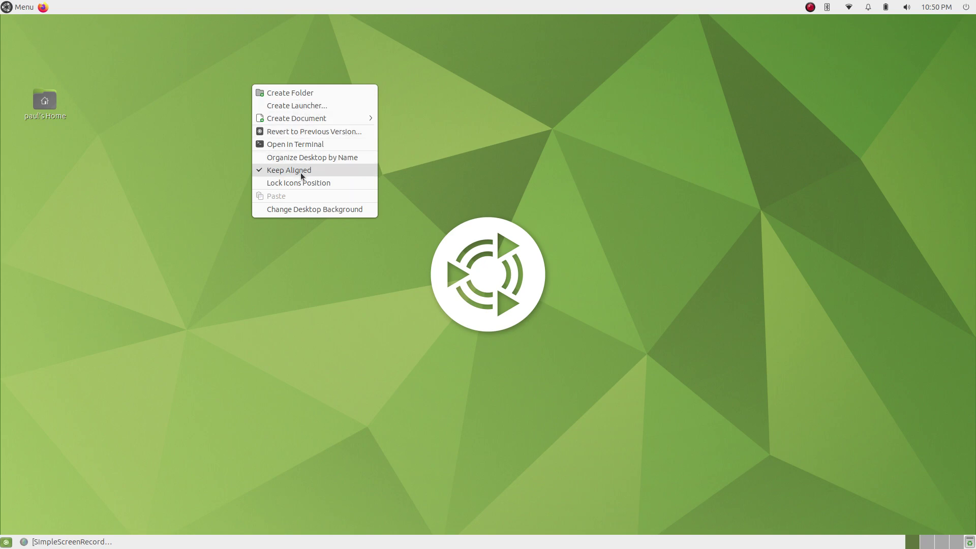
pyautogui.click(303, 210)
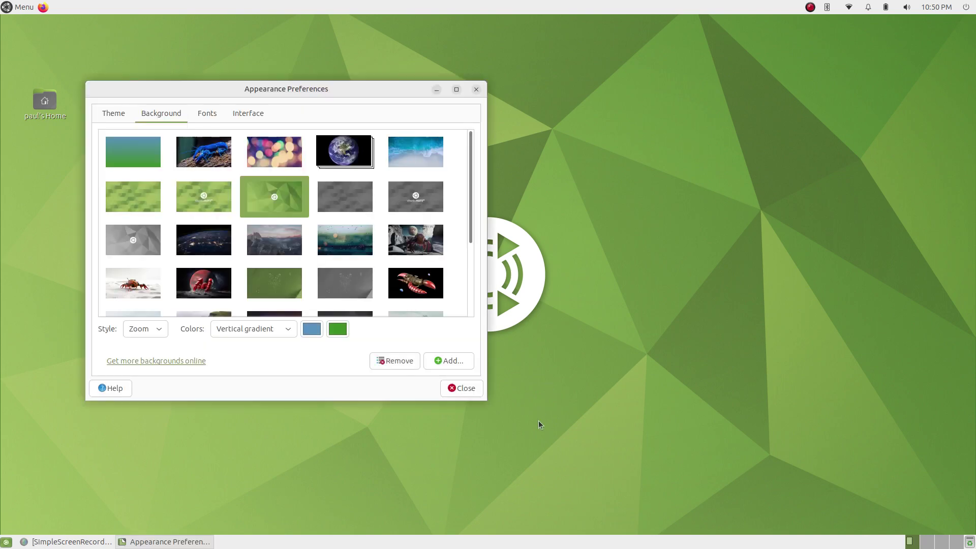
pyautogui.moveTo(486, 401); pyautogui.dragTo(730, 487)
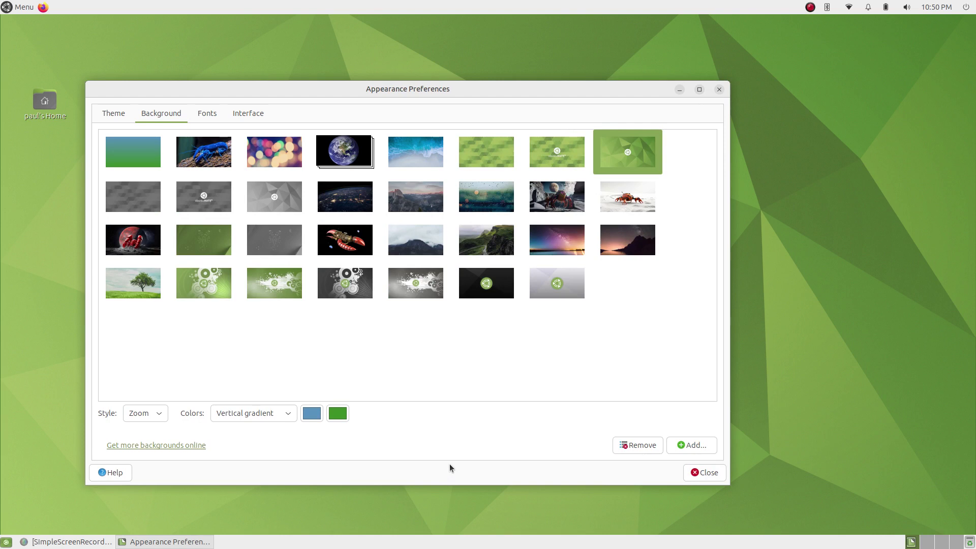
pyautogui.press('Escape')
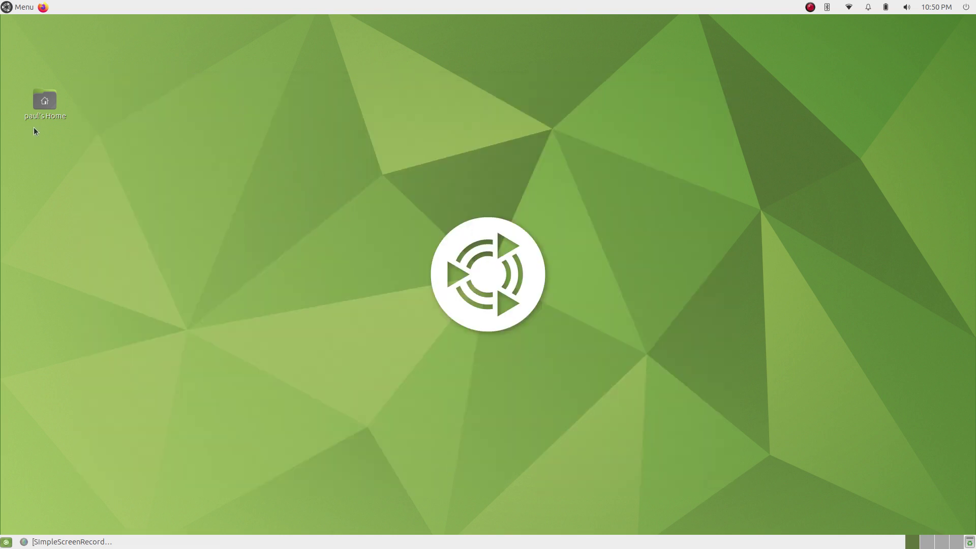
# Step: Open the home folder from the desktop and check the file manager's About information
pyautogui.doubleClick(44, 101)
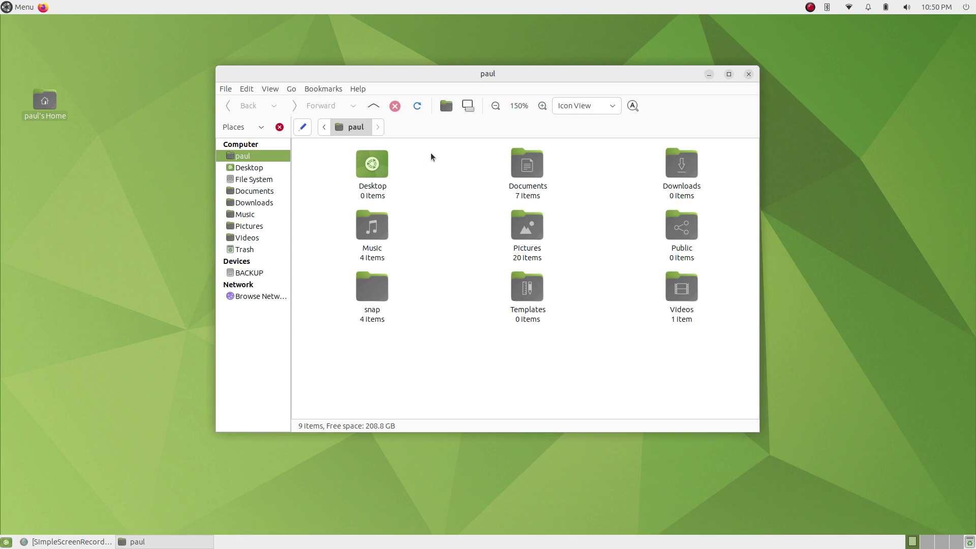
pyautogui.click(358, 90)
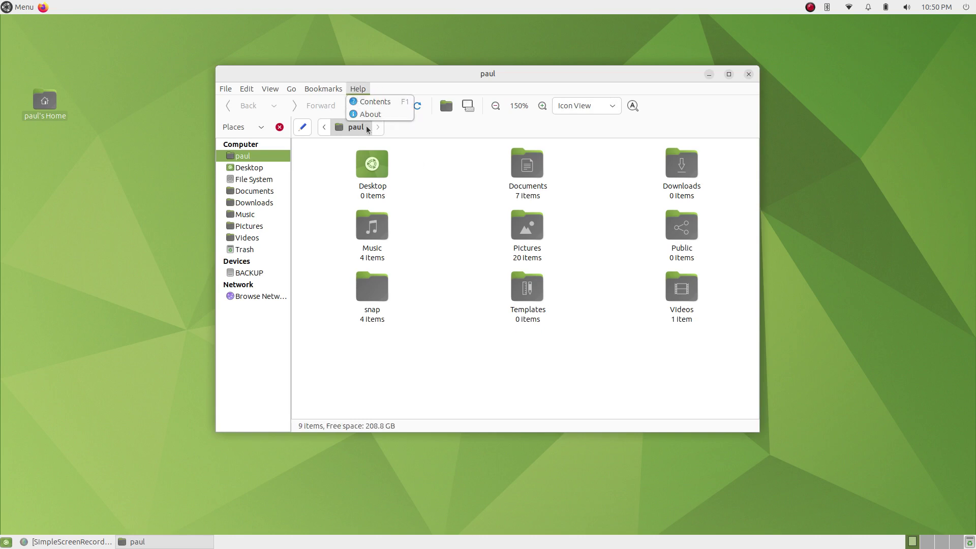
pyautogui.click(366, 115)
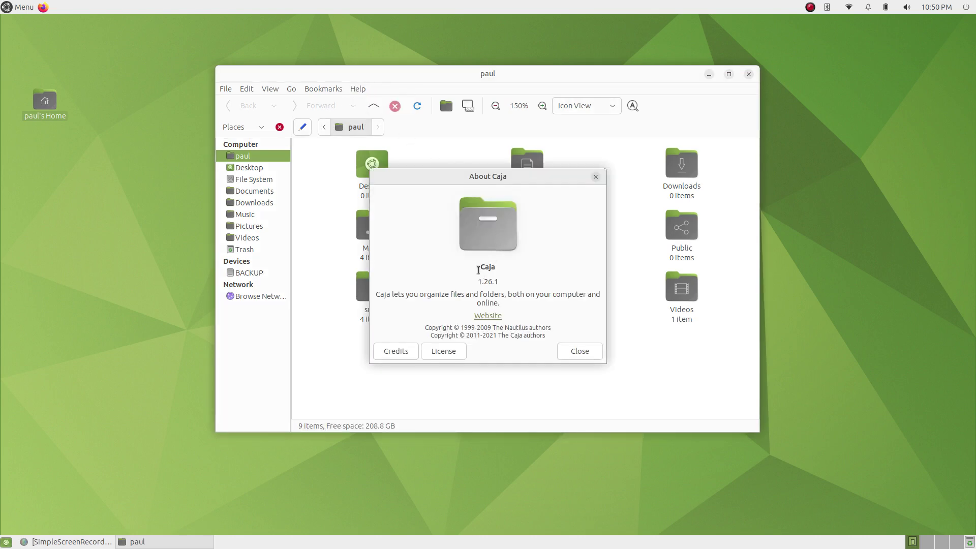
pyautogui.moveTo(479, 268); pyautogui.dragTo(503, 269)
pyautogui.click(594, 355)
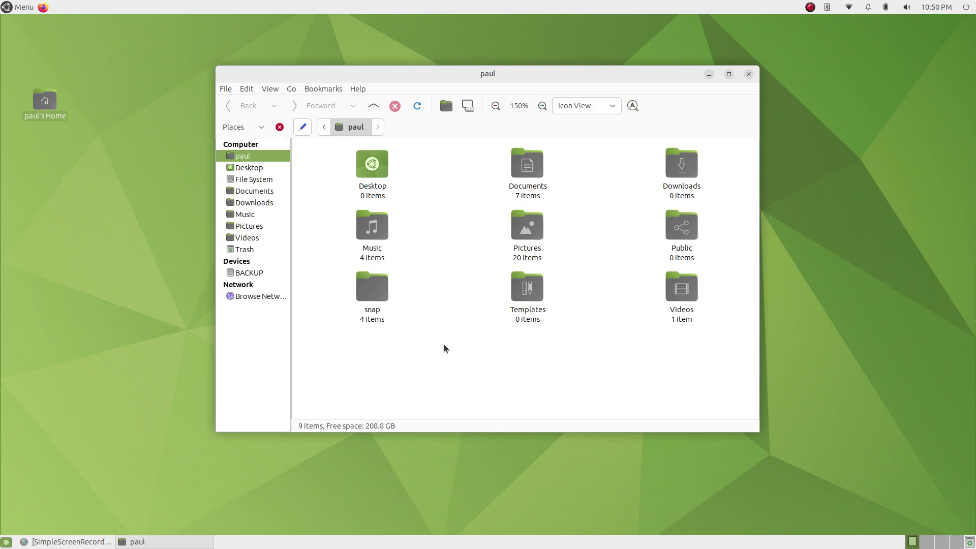
# Step: Try smaller and larger icon zoom levels in the home folder, finishing at 150%
pyautogui.hotkey('ctrl', '-')
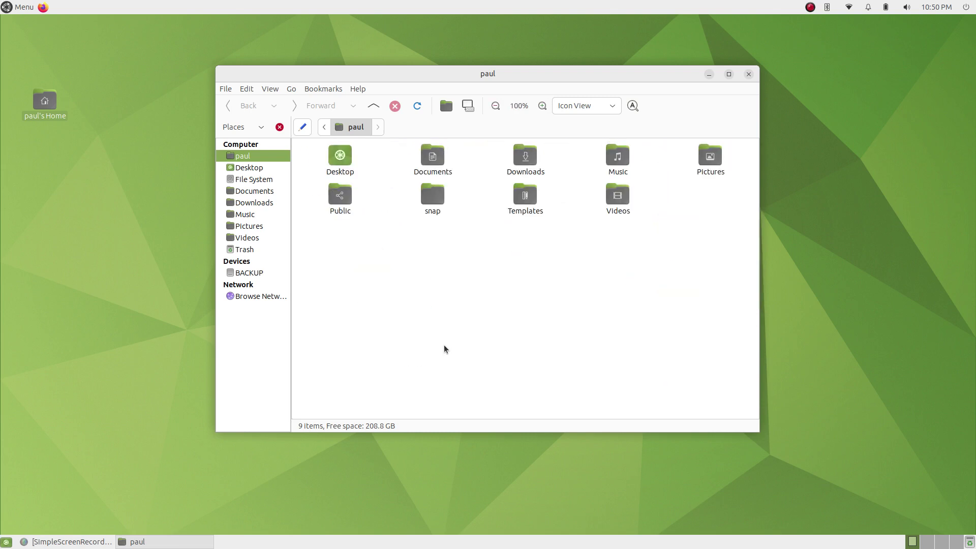
pyautogui.hotkey('ctrl', '-')
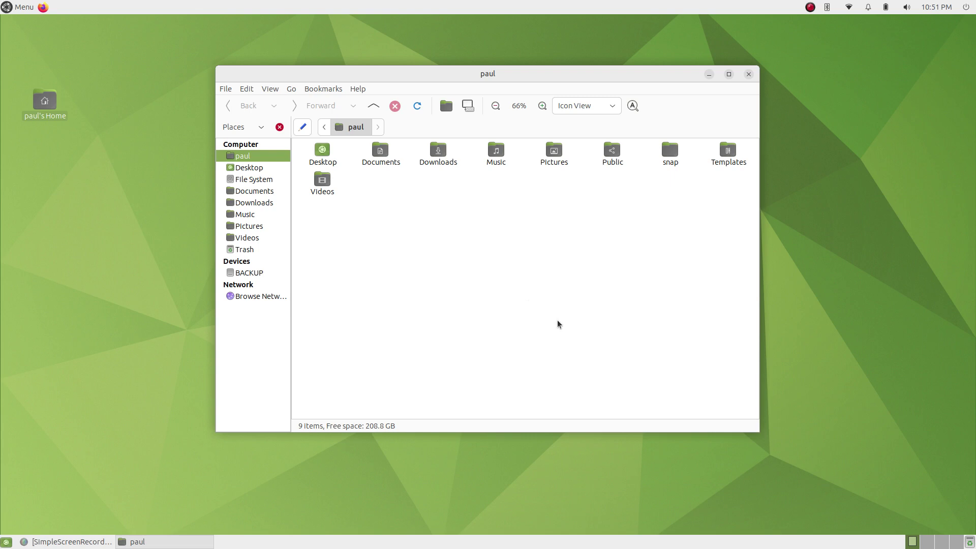
pyautogui.keyDown('ctrl'); pyautogui.scroll(3, 559, 324); pyautogui.keyUp('ctrl')
pyautogui.keyDown('ctrl'); pyautogui.scroll(-2, 561, 324); pyautogui.keyUp('ctrl')
pyautogui.keyDown('ctrl'); pyautogui.scroll(1, 560, 324); pyautogui.keyUp('ctrl')
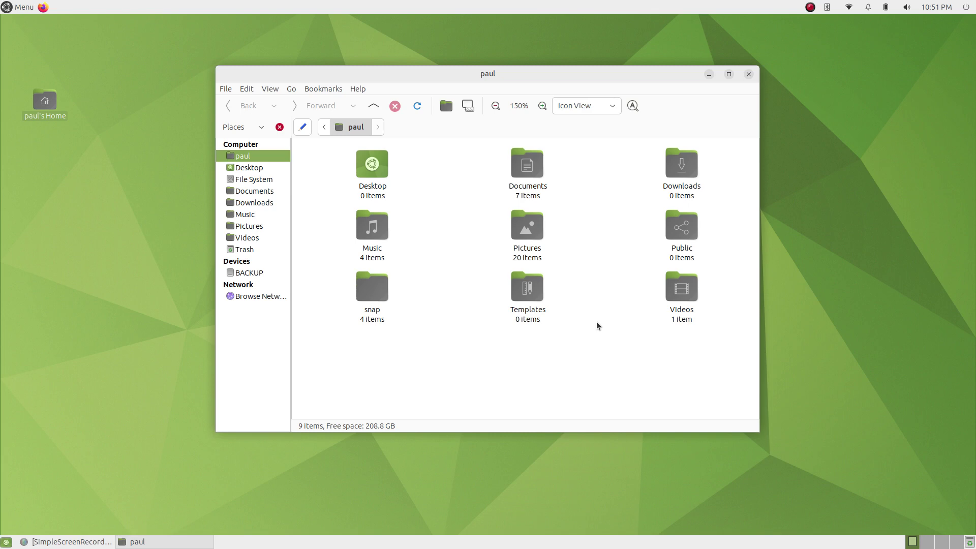
pyautogui.scroll(1, 597, 325)
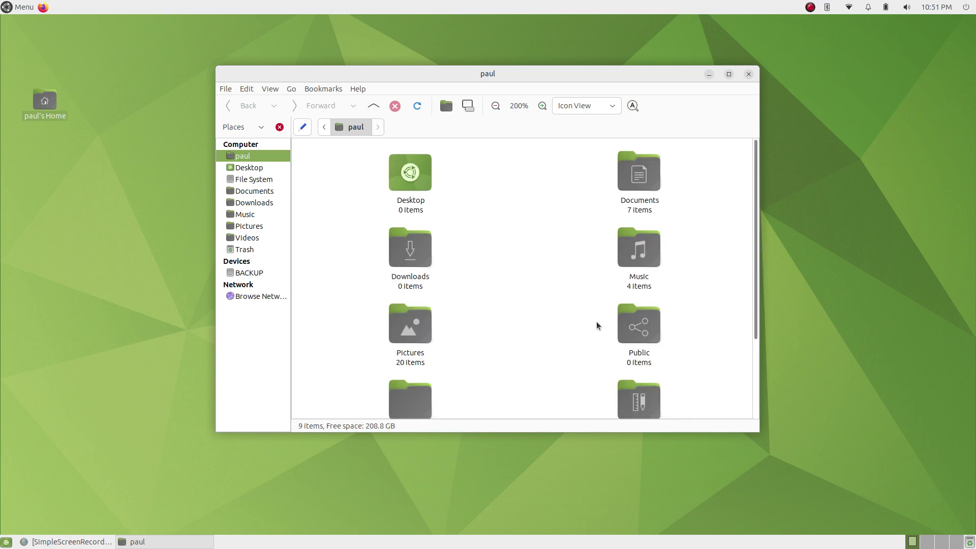
pyautogui.scroll(-2, 598, 326)
pyautogui.scroll(1, 597, 325)
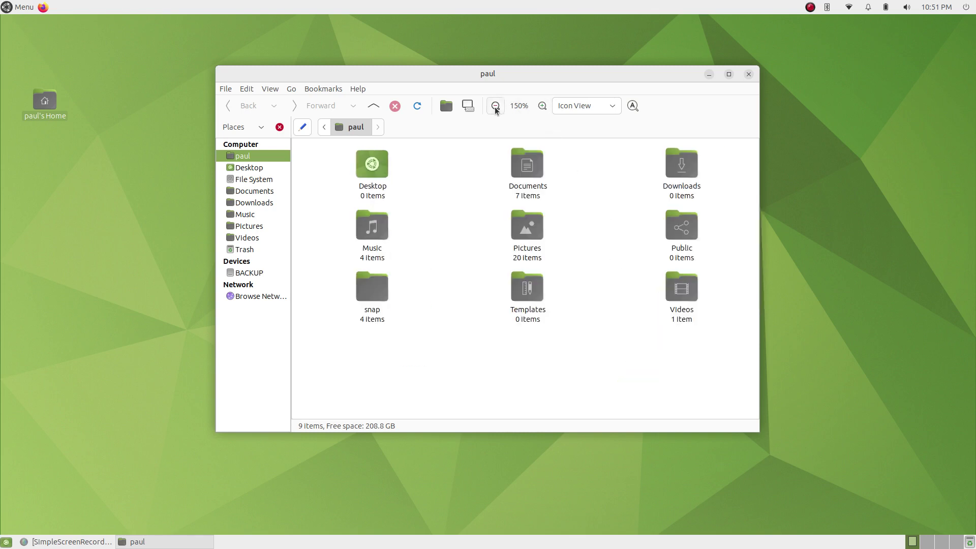
# Step: Display the home folder in List View, and switch it to Compact View
pyautogui.click(611, 109)
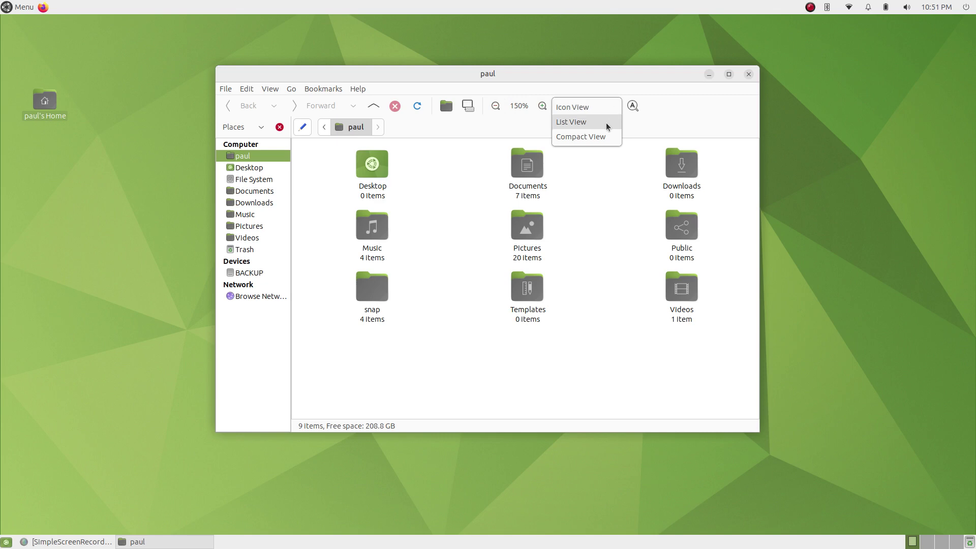
pyautogui.click(609, 122)
pyautogui.click(610, 115)
pyautogui.click(604, 124)
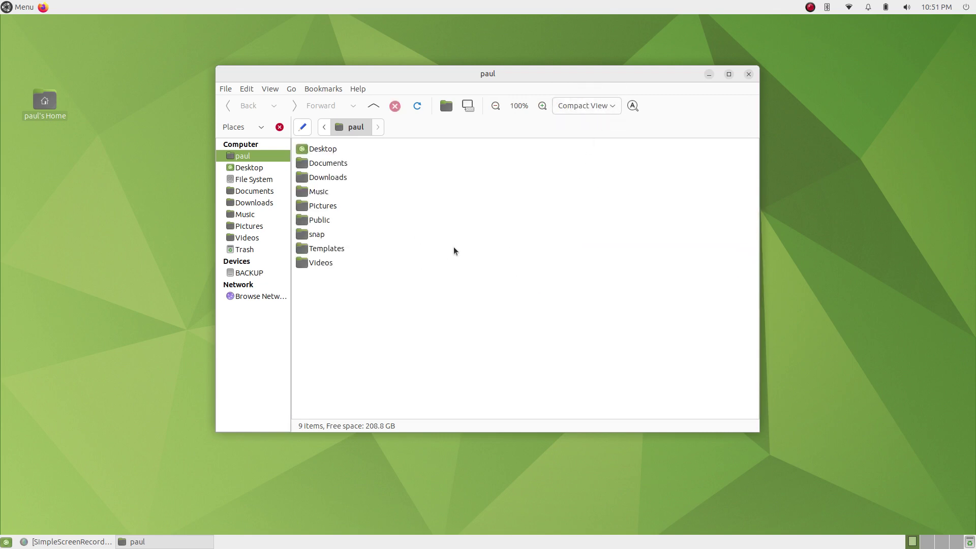
# Step: Examine the Views and Behavior settings in the File Management Preferences and close the dialog
pyautogui.click(247, 90)
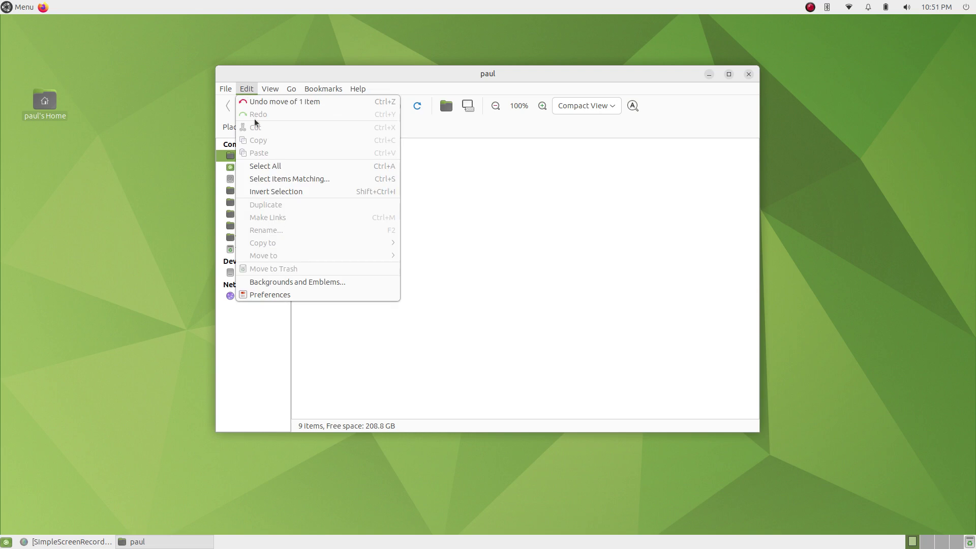
pyautogui.click(292, 296)
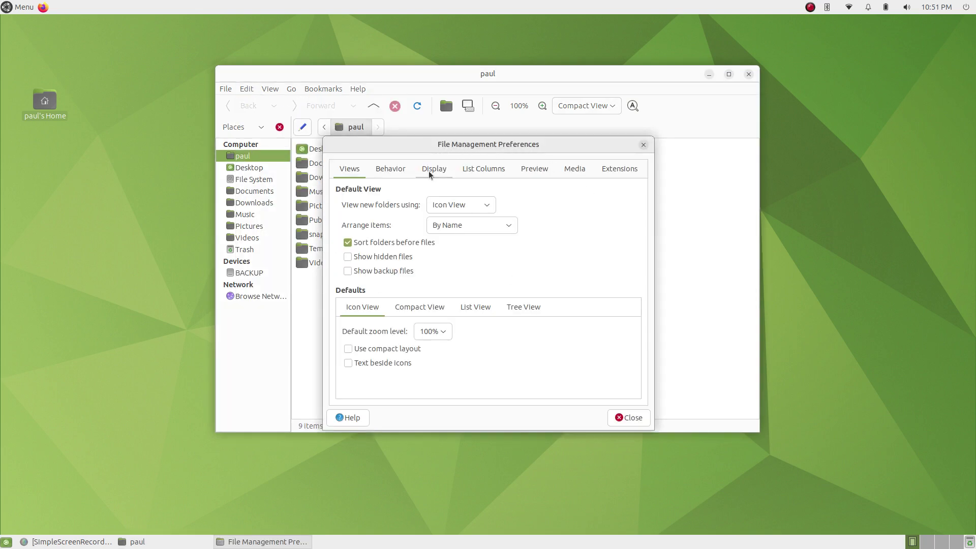
pyautogui.click(391, 172)
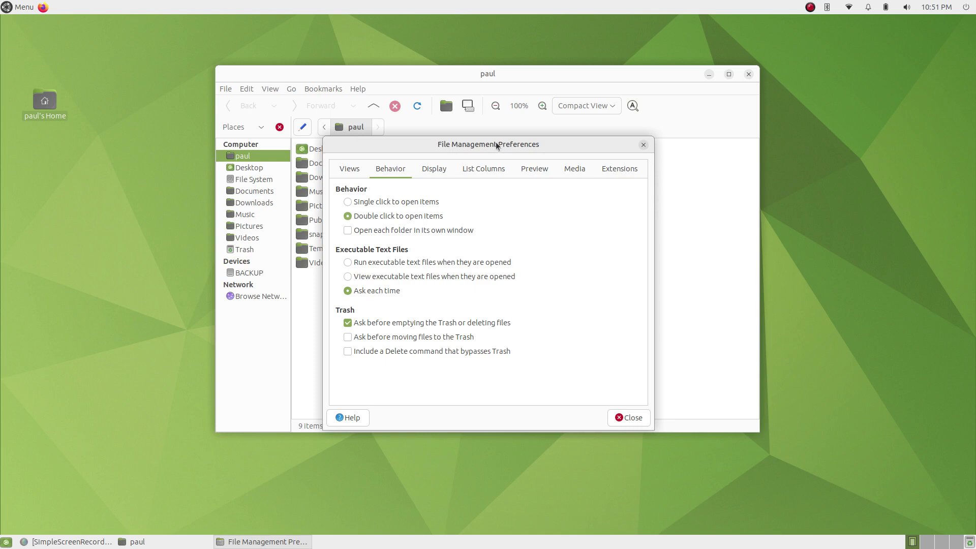
pyautogui.click(19, 9)
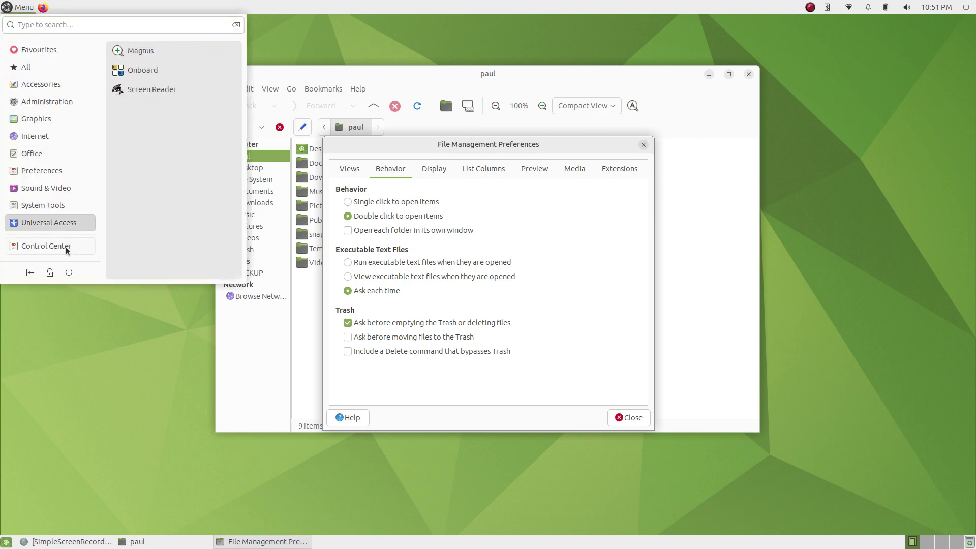
pyautogui.click(534, 135)
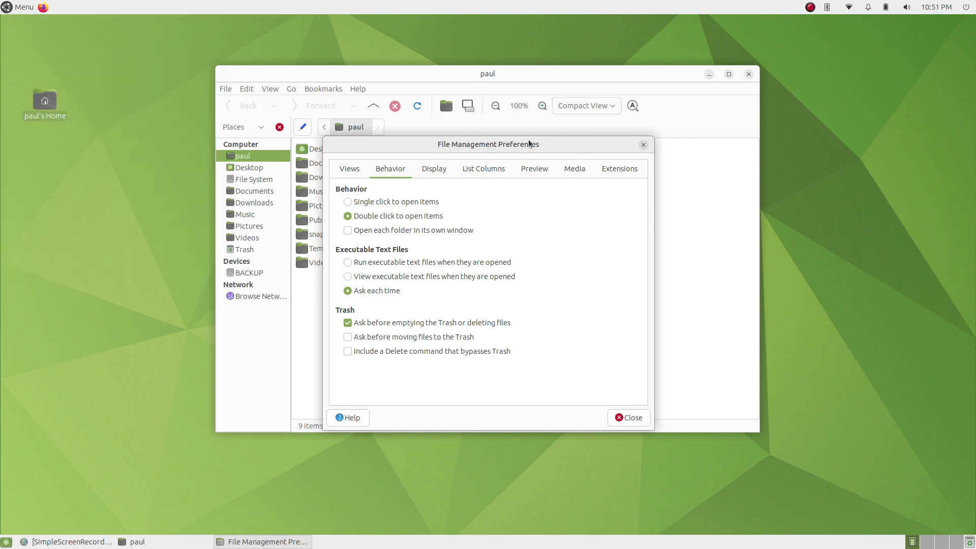
pyautogui.moveTo(532, 145); pyautogui.dragTo(576, 141)
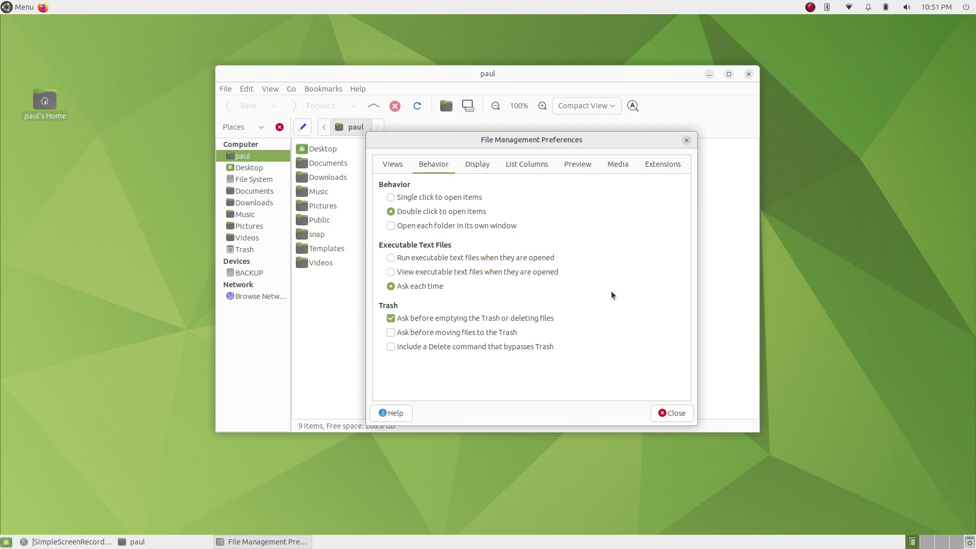
pyautogui.press('Escape')
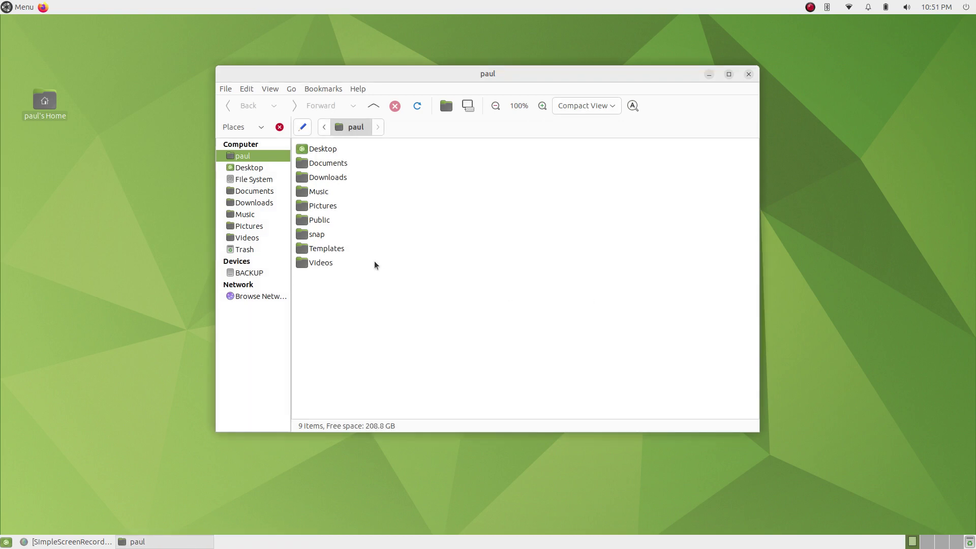
# Step: Return the home folder's display to Icon View
pyautogui.click(612, 107)
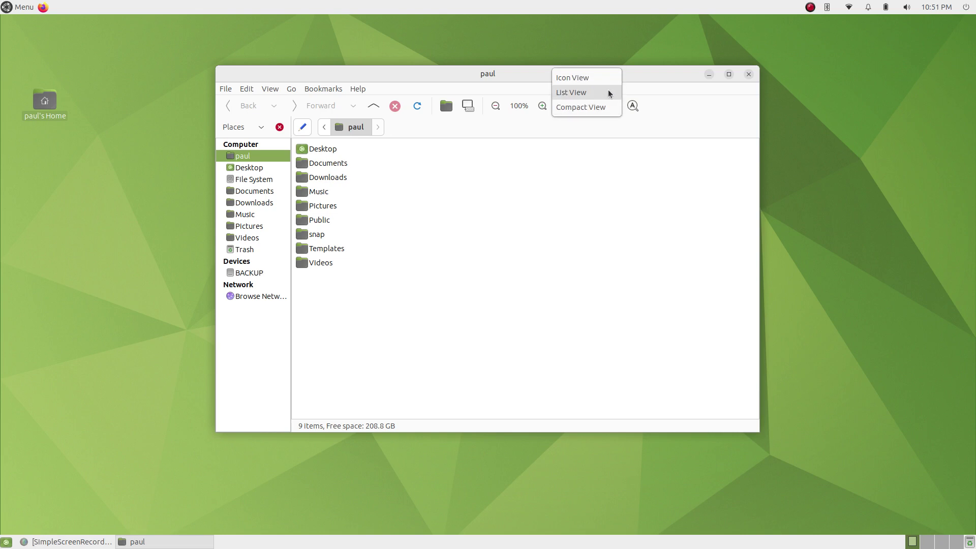
pyautogui.click(608, 78)
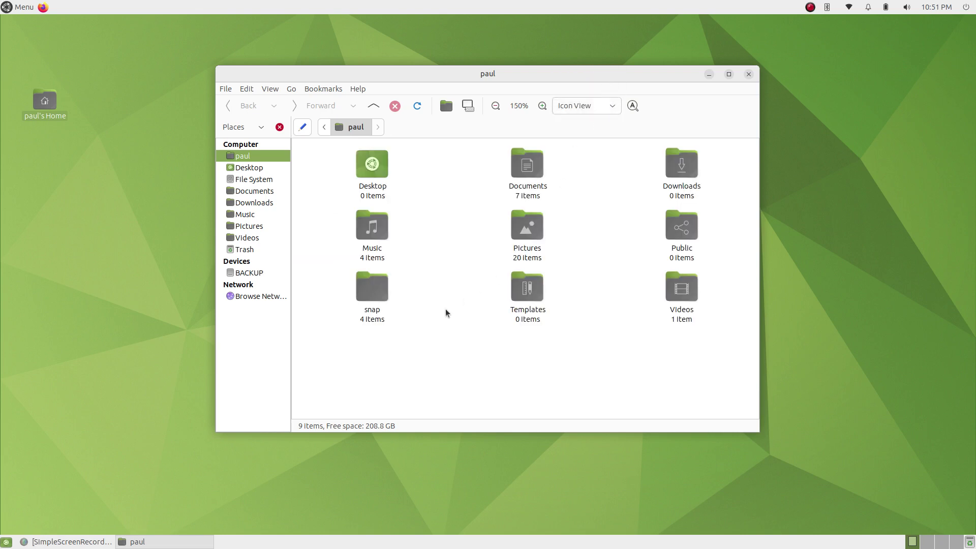
# Step: Reveal the hidden files to look inside the .config folder, and hide them again from the home folder
pyautogui.hotkey('ctrl', 'h')
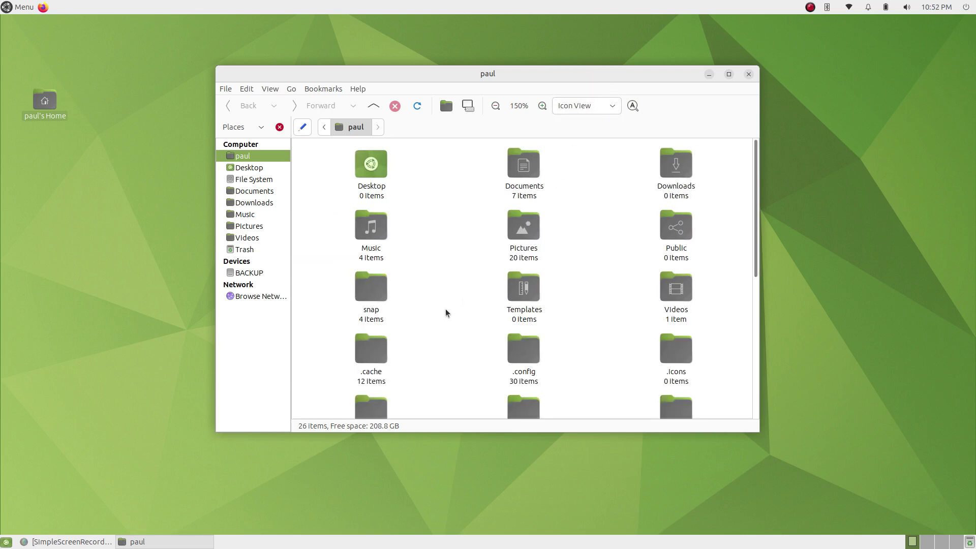
pyautogui.scroll(-3, 447, 312)
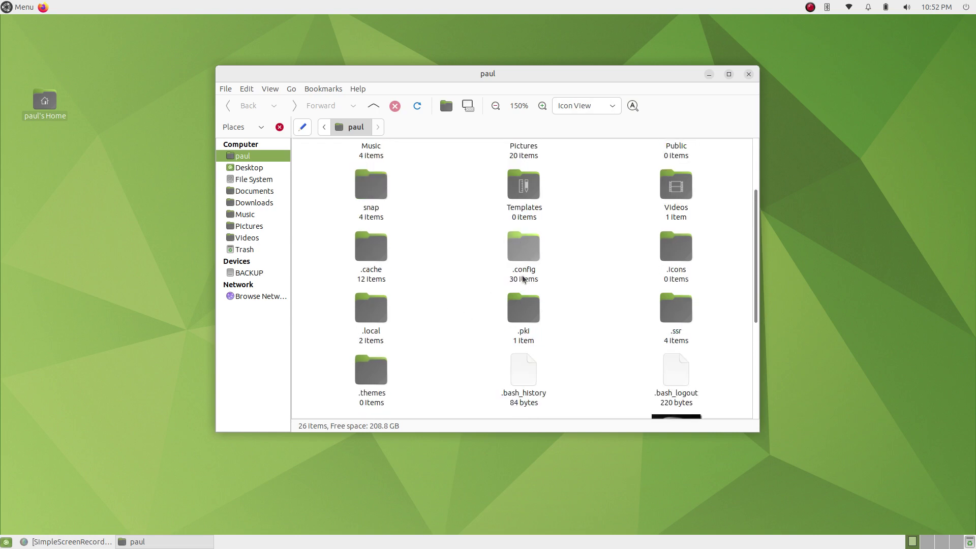
pyautogui.doubleClick(527, 251)
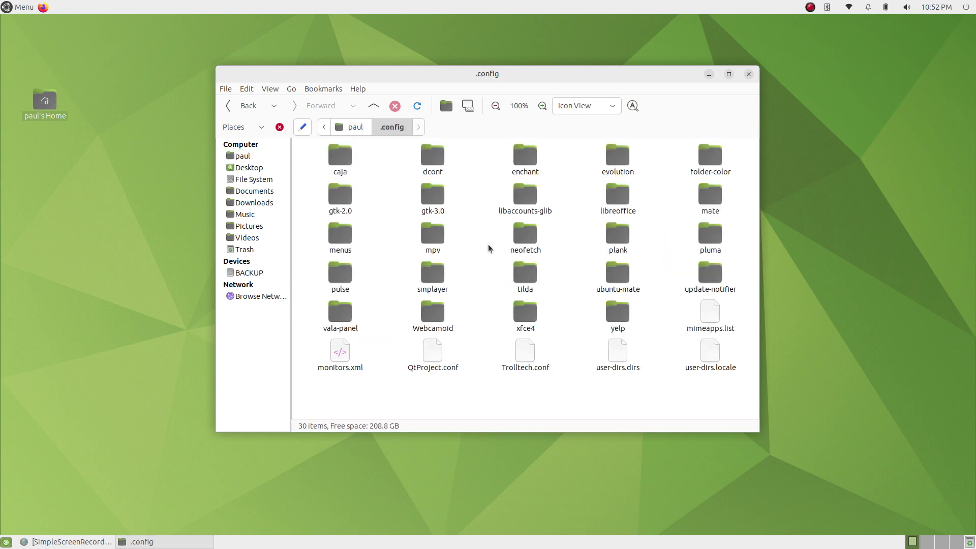
pyautogui.hotkey('alt', 'Up')
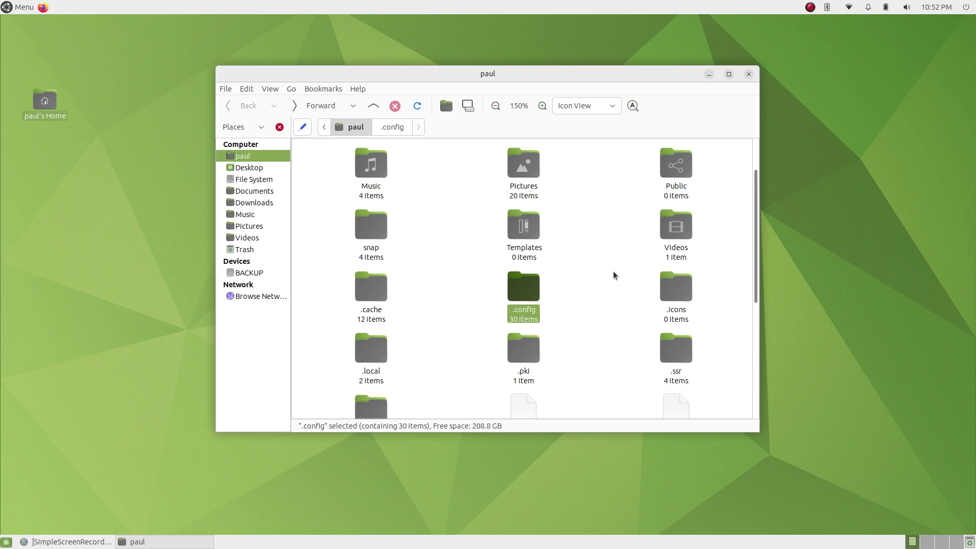
pyautogui.hotkey('ctrl', 'h')
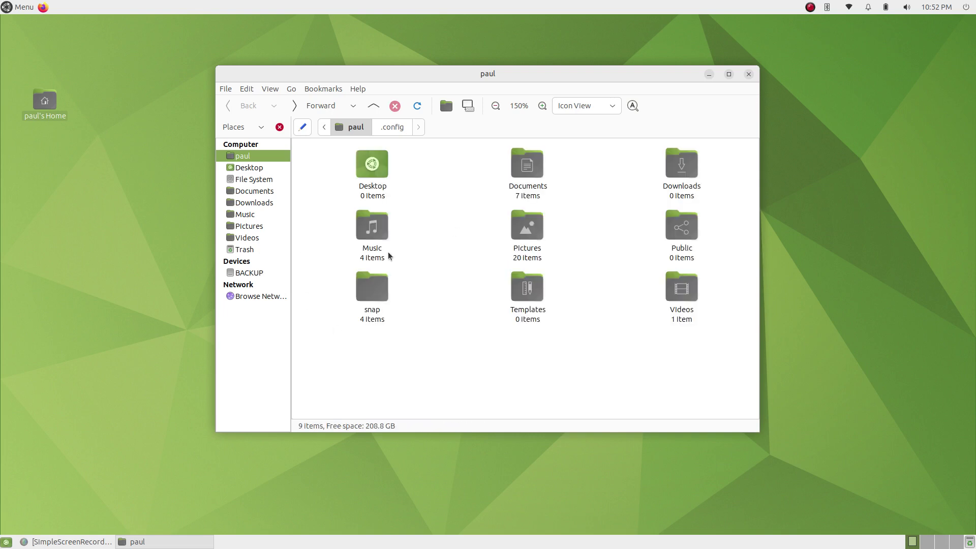
# Step: Visit the Desktop folder and return to the home folder
pyautogui.click(238, 170)
pyautogui.click(240, 158)
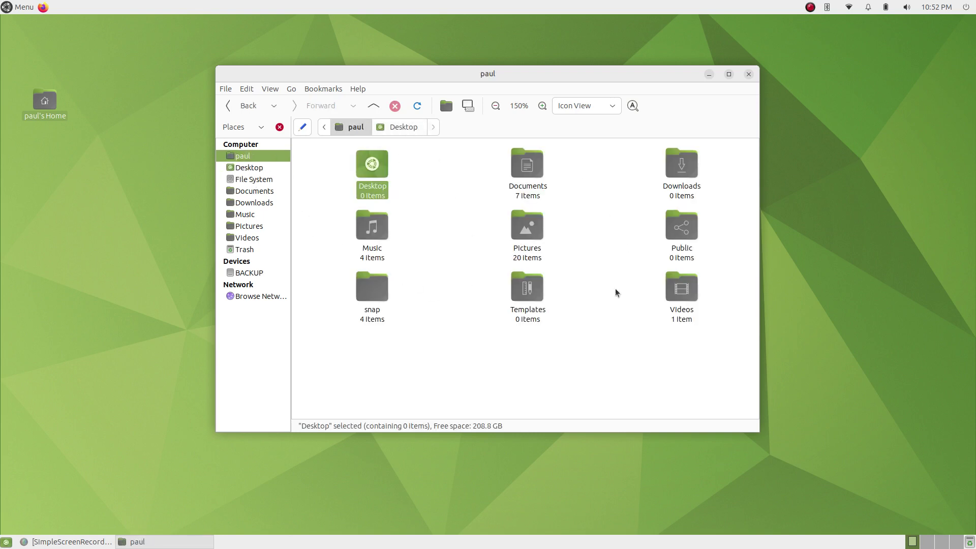
# Step: Try other icon sizes, settle on 150% zoom, and maximize the home folder window
pyautogui.keyDown('ctrl'); pyautogui.scroll(2, 598, 305); pyautogui.keyUp('ctrl')
pyautogui.keyDown('ctrl'); pyautogui.scroll(-3, 598, 305); pyautogui.keyUp('ctrl')
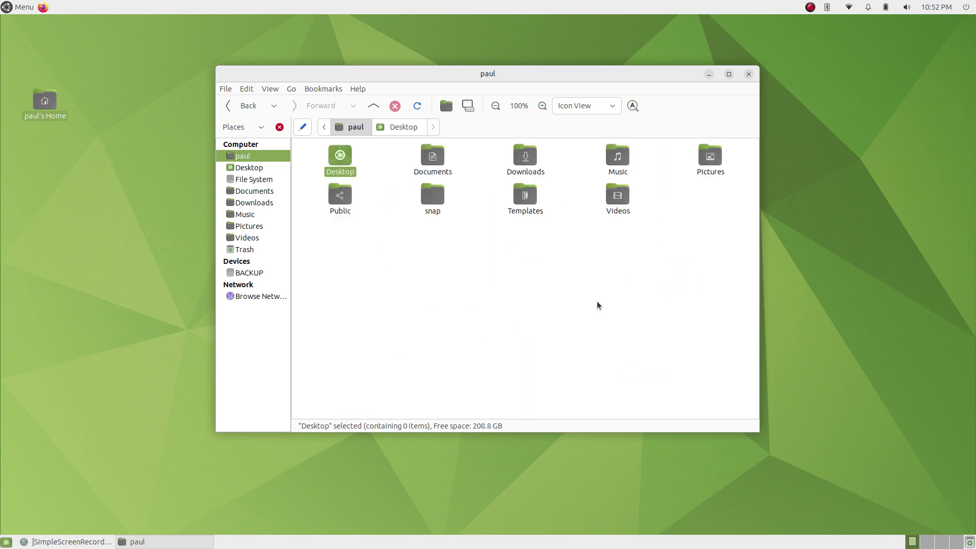
pyautogui.scroll(1, 598, 306)
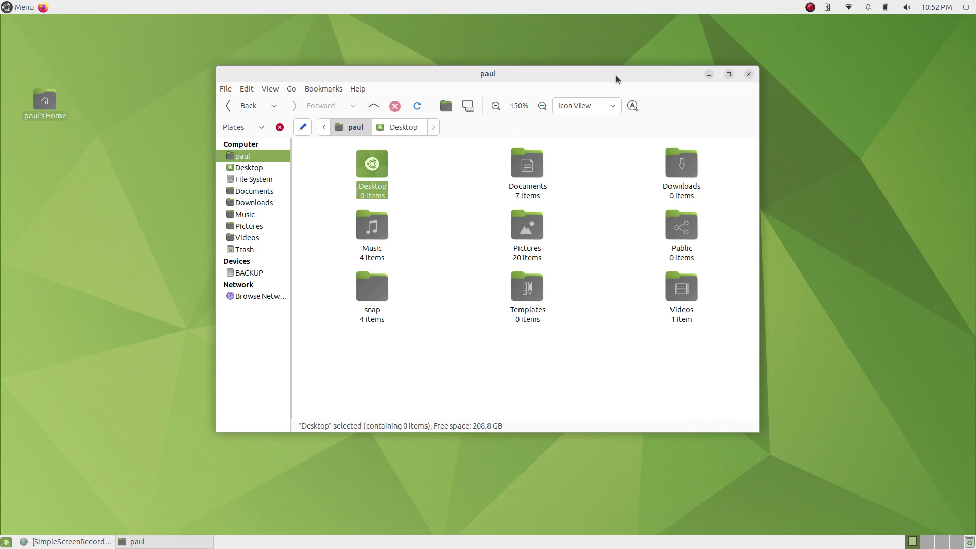
pyautogui.doubleClick(571, 74)
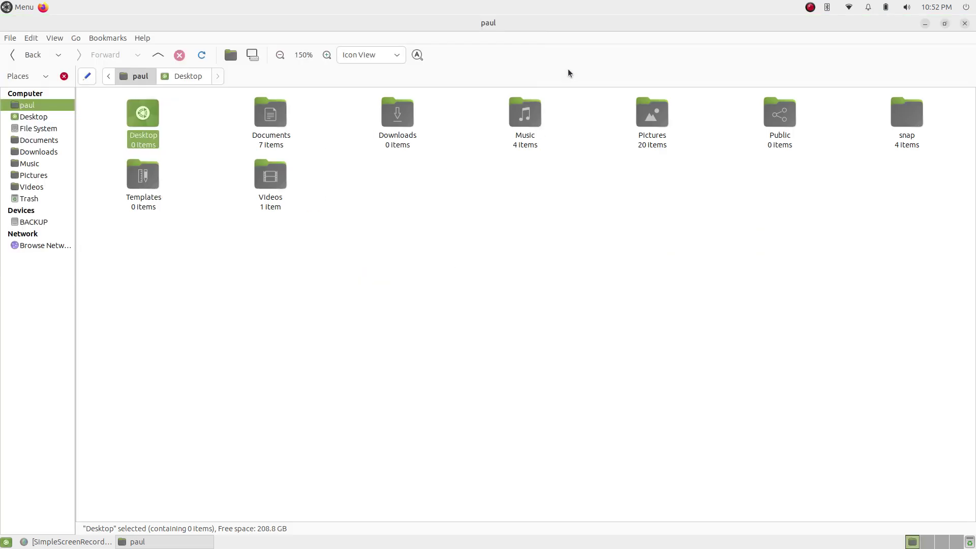
# Step: Toggle the home folder window between maximized and normal size, leaving it at normal size
pyautogui.doubleClick(563, 20)
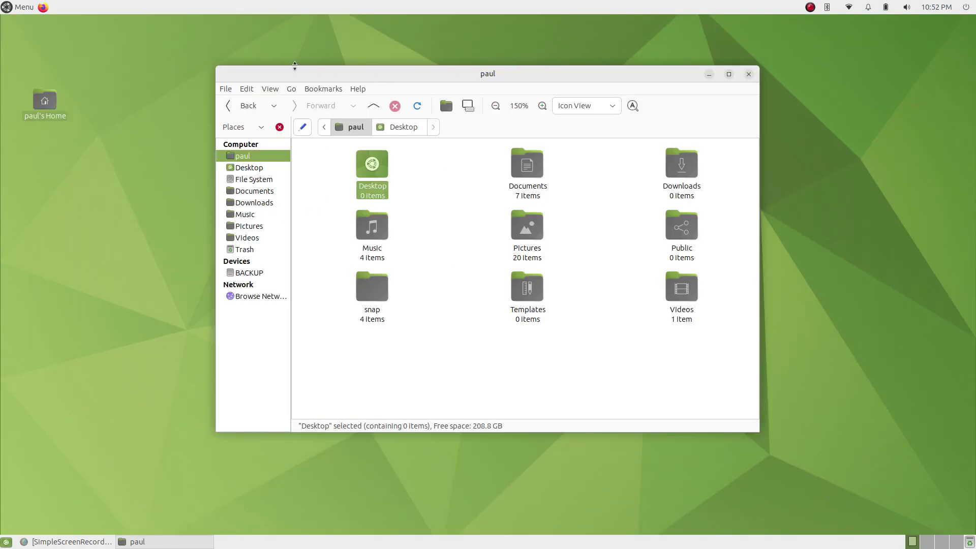
pyautogui.doubleClick(285, 75)
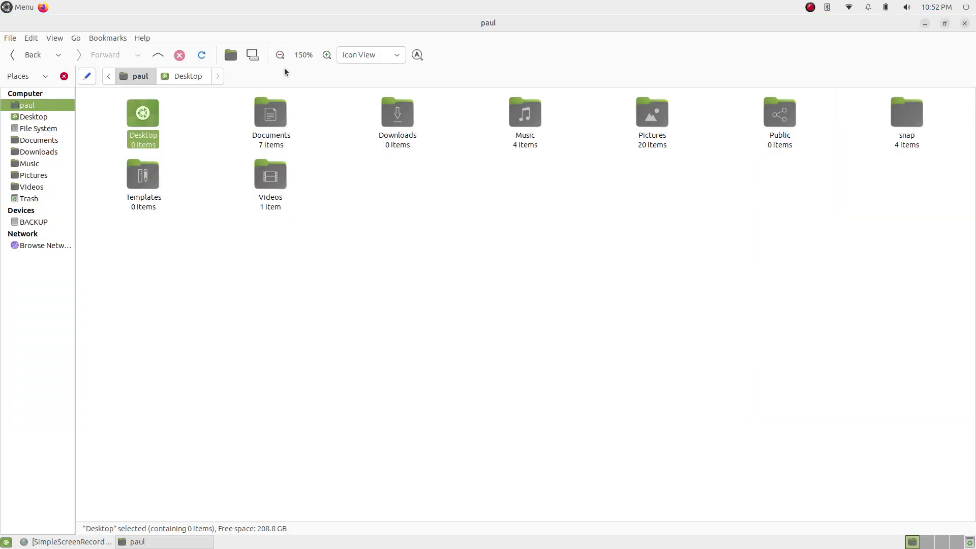
pyautogui.doubleClick(439, 22)
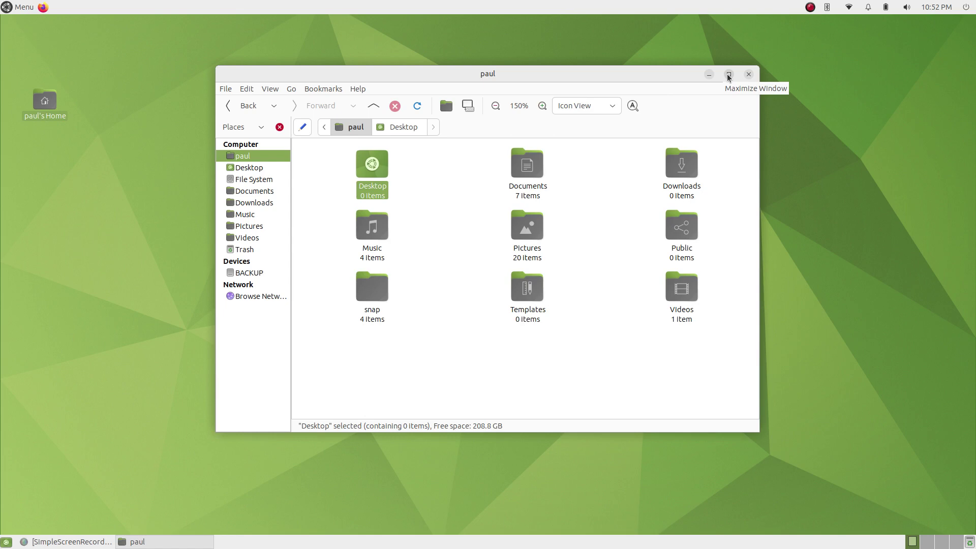
# Step: Set the home folder's icon zoom to 100% and close the window
pyautogui.keyDown('ctrl'); pyautogui.scroll(1, 625, 235); pyautogui.keyUp('ctrl')
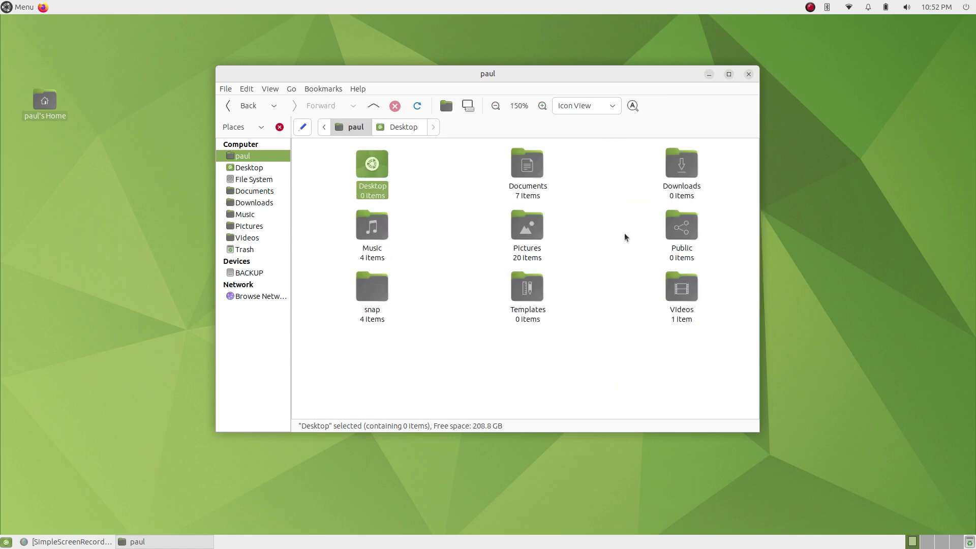
pyautogui.keyDown('ctrl'); pyautogui.scroll(-2, 626, 235); pyautogui.keyUp('ctrl')
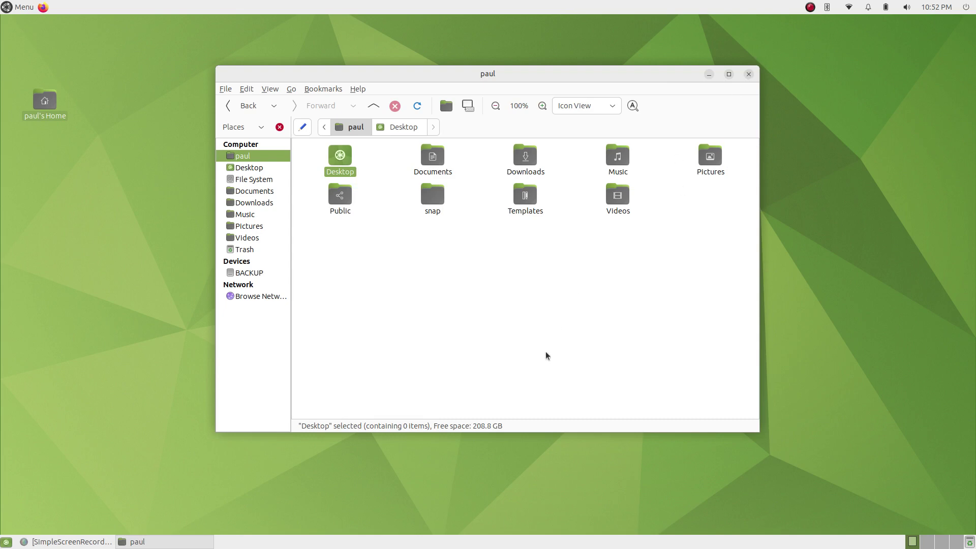
pyautogui.hotkey('ctrl', 'w')
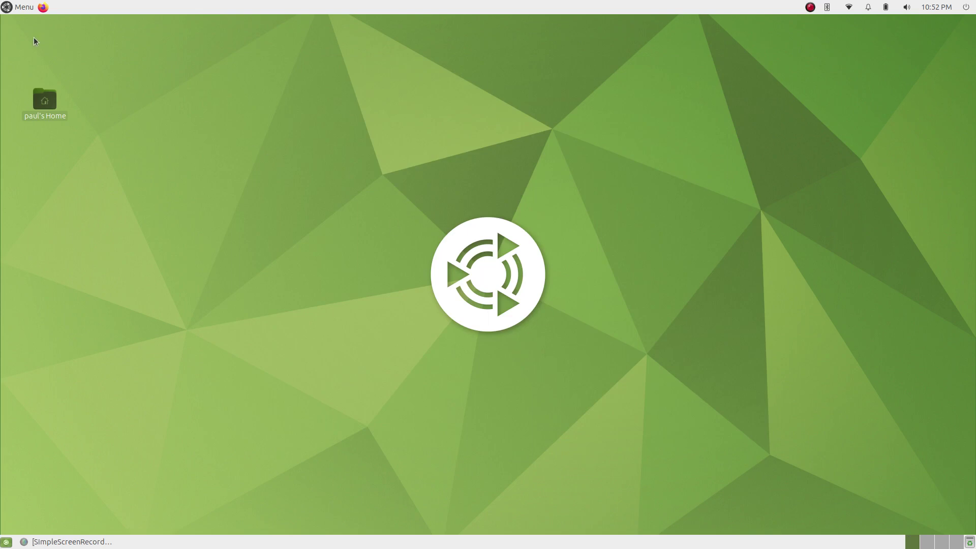
# Step: Look through all the applications listed in the Accessories category of the applications menu
pyautogui.click(7, 9)
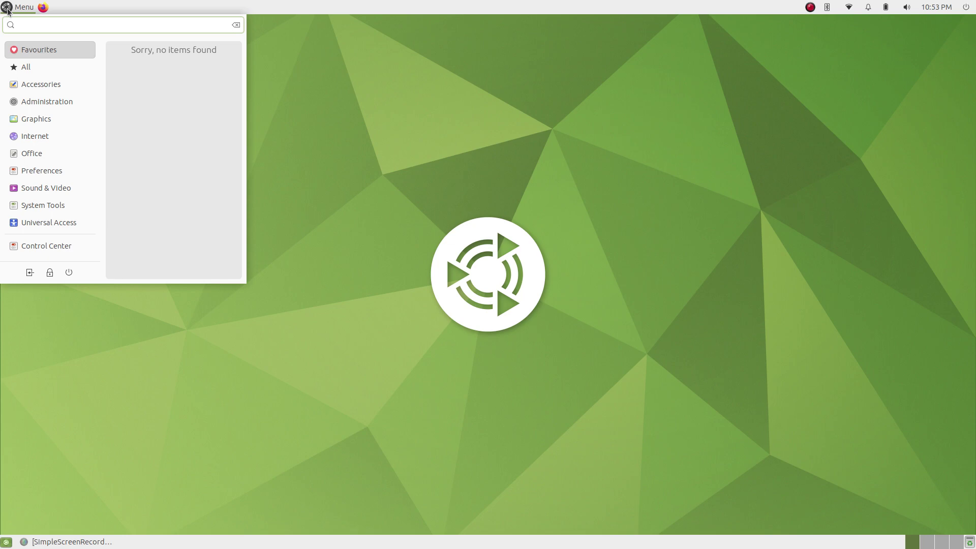
pyautogui.moveTo(41, 86)
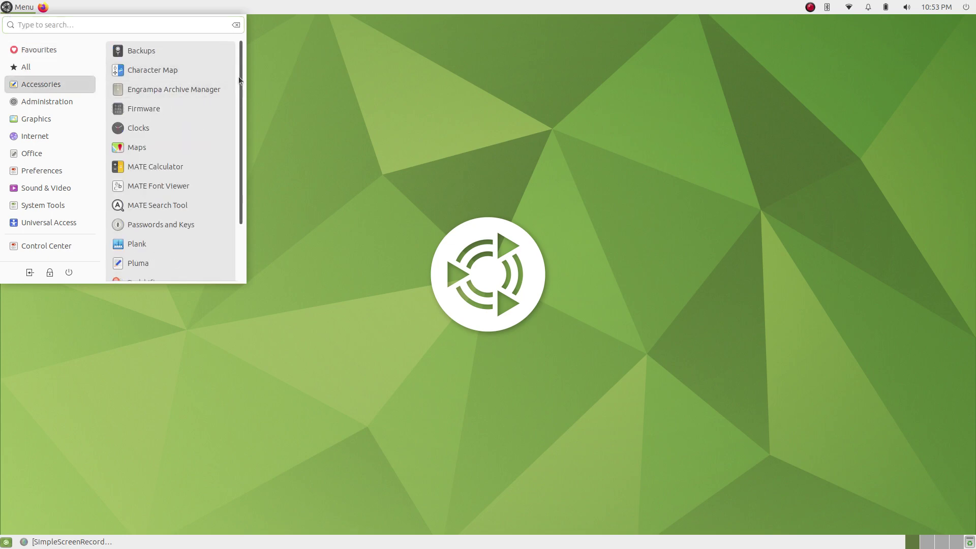
pyautogui.moveTo(239, 75); pyautogui.dragTo(236, 143)
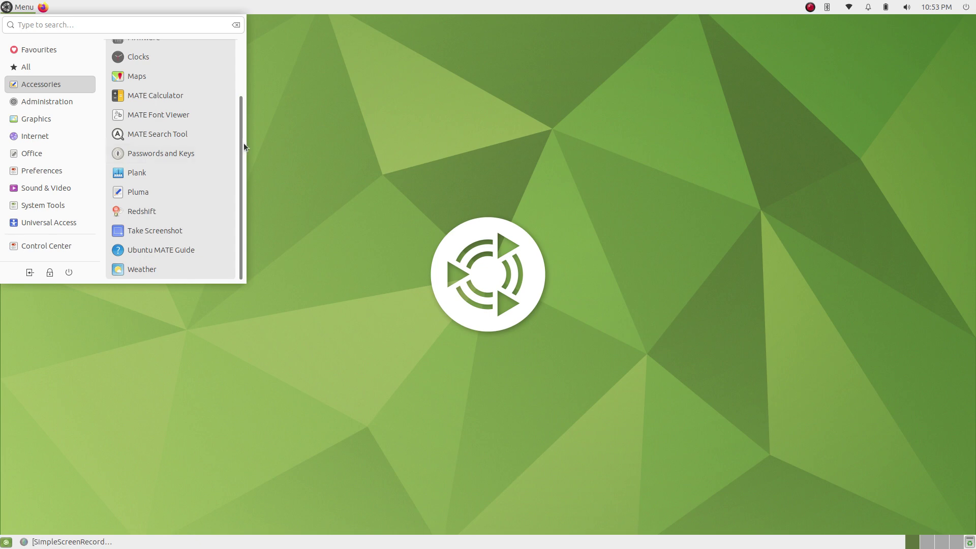
pyautogui.moveTo(241, 150); pyautogui.dragTo(240, 70)
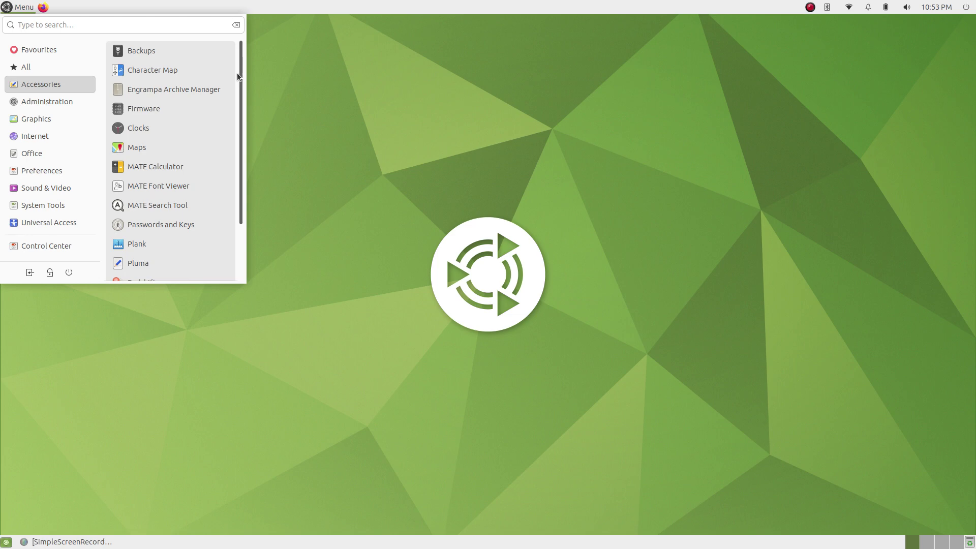
pyautogui.moveTo(241, 68); pyautogui.dragTo(245, 141)
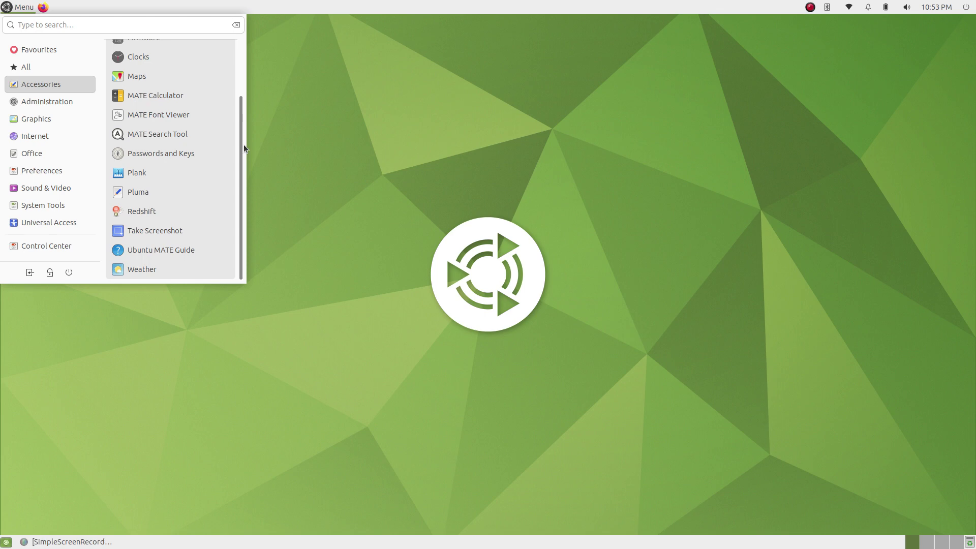
# Step: Open Software Boutique from the Administration applications and view its preferences and software sources
pyautogui.click(51, 101)
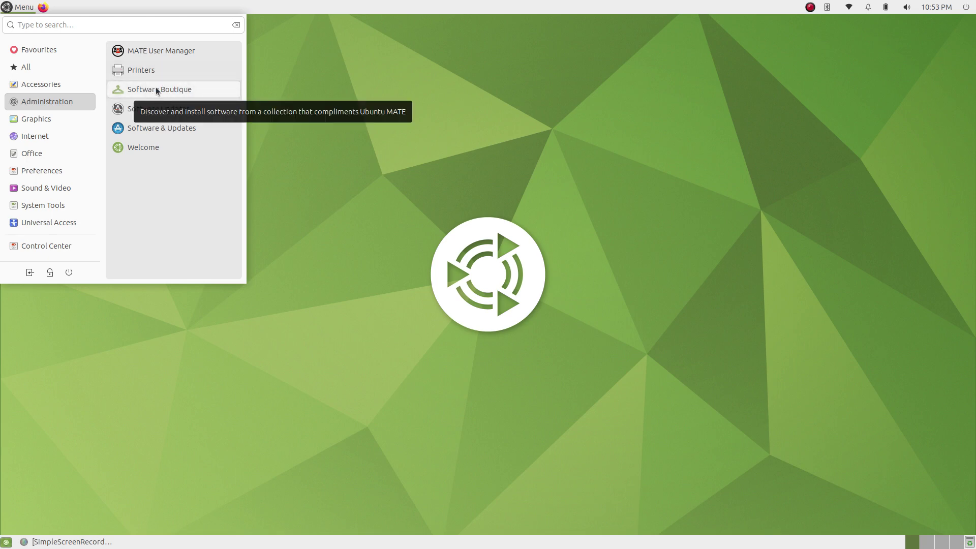
pyautogui.click(157, 89)
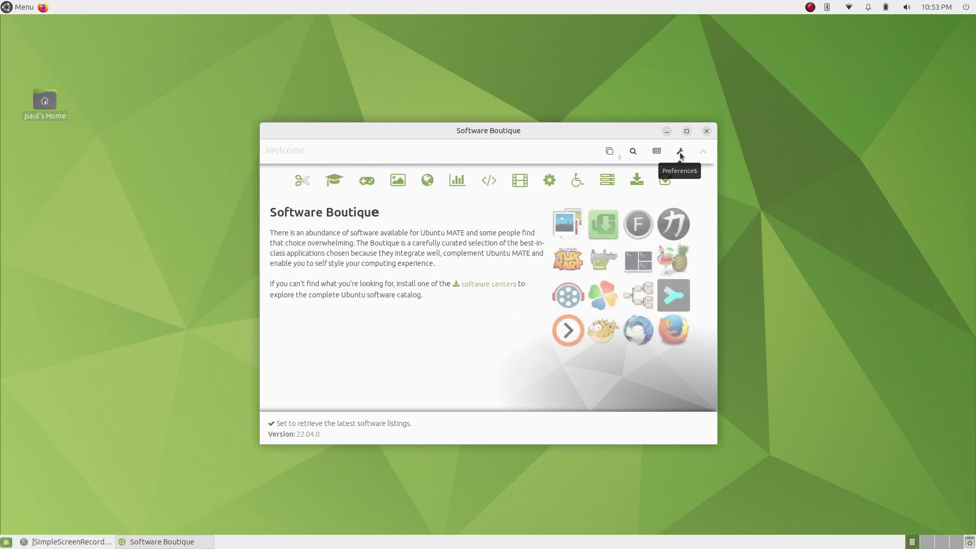
pyautogui.click(679, 151)
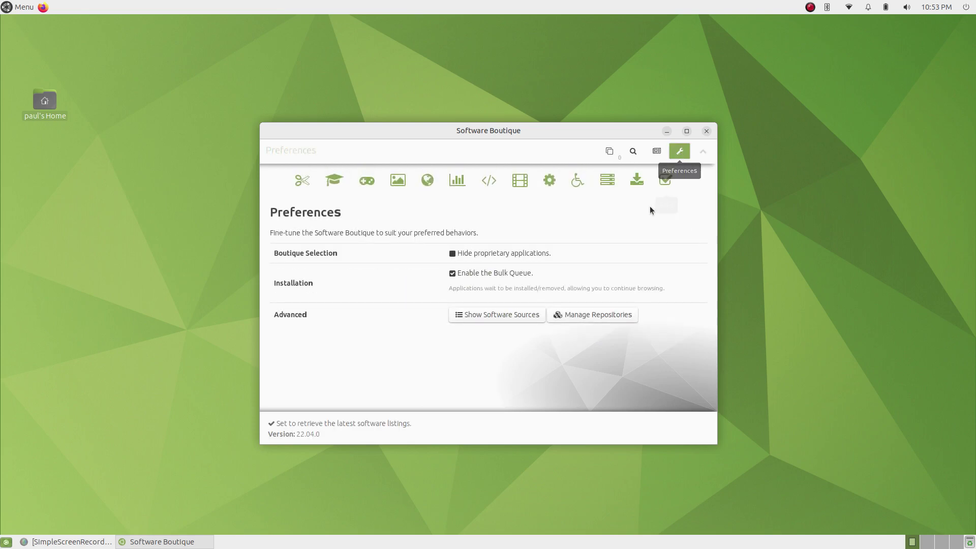
pyautogui.click(490, 313)
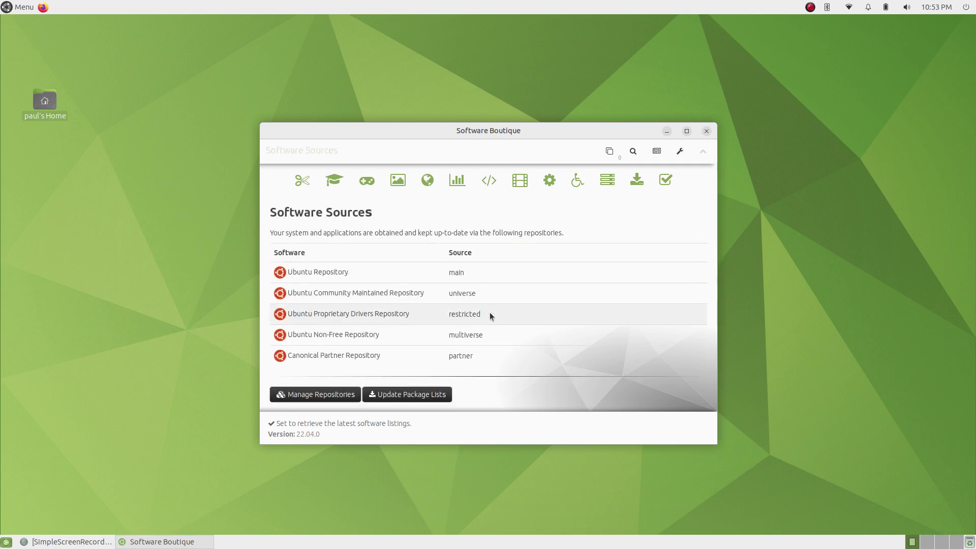
# Step: View the details and preview screenshot of GCompris in the Education category, and close Software Boutique
pyautogui.click(331, 181)
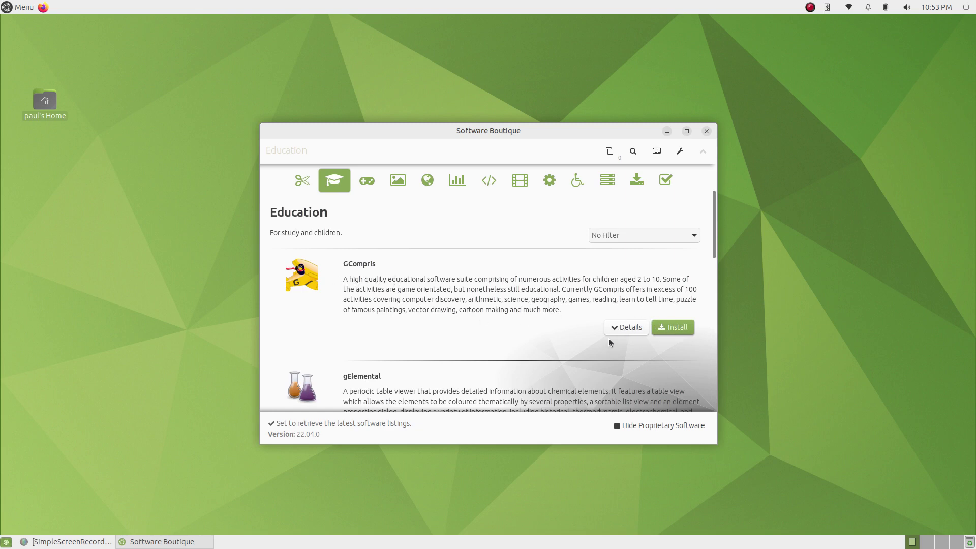
pyautogui.click(618, 329)
pyautogui.scroll(-4, 531, 288)
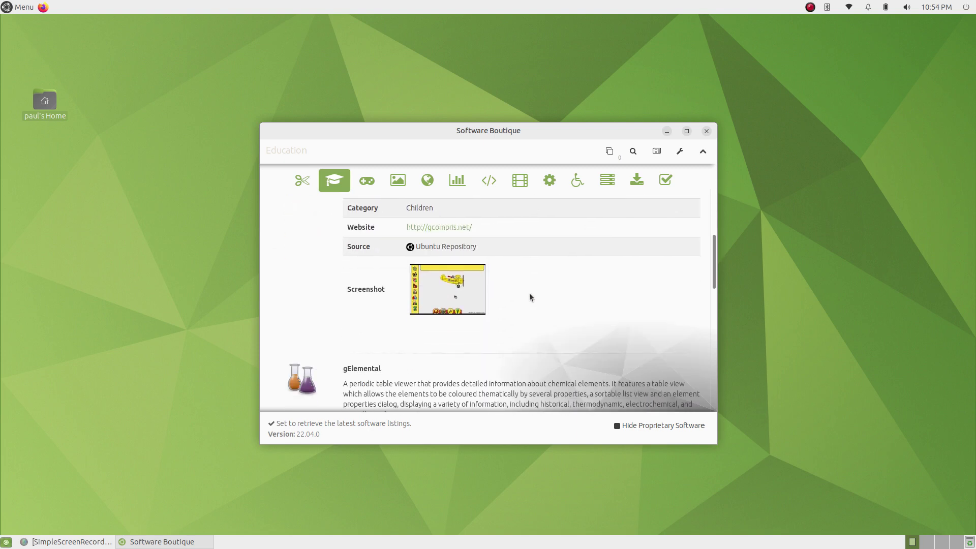
pyautogui.click(429, 288)
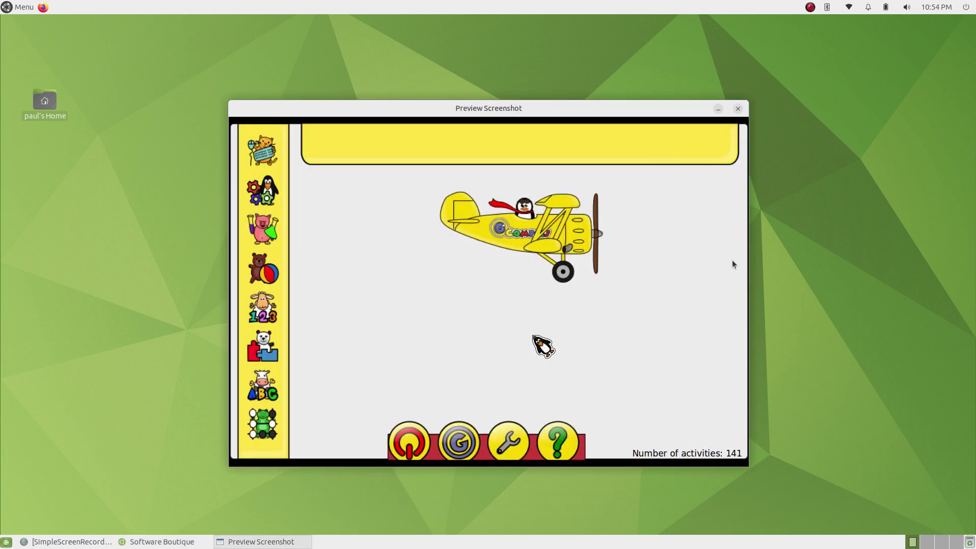
pyautogui.click(641, 308)
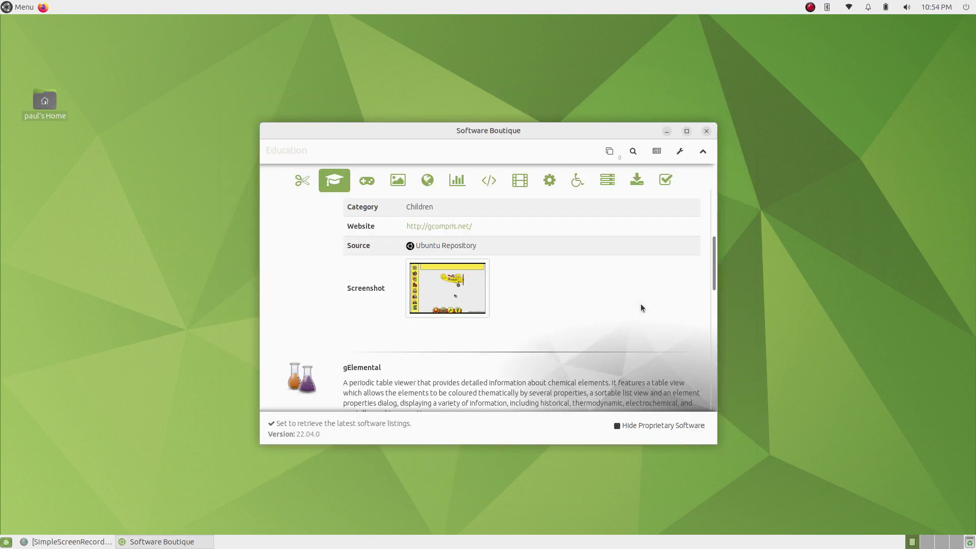
pyautogui.hotkey('alt', 'F4')
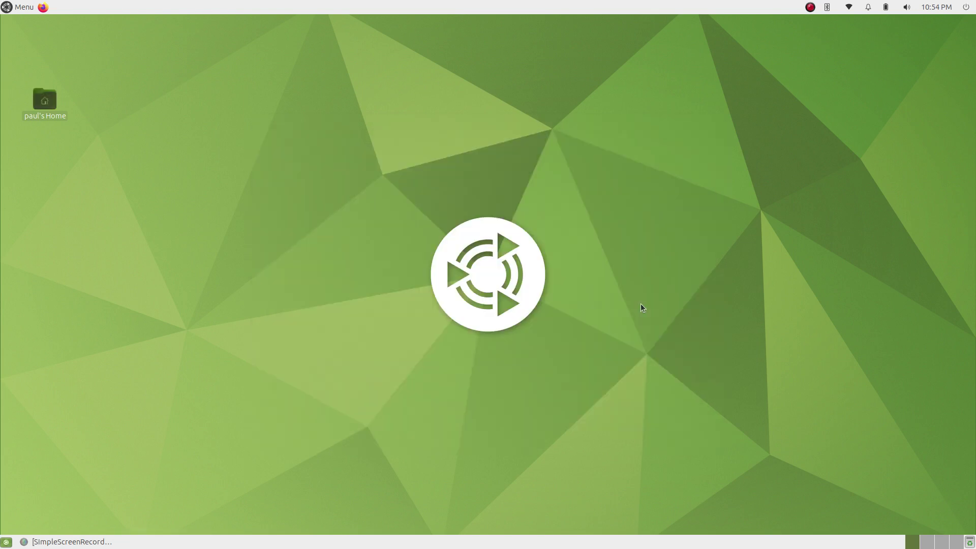
# Step: Run Software Updater from the Administration applications and postpone the offered update with Remind Me Later
pyautogui.click(11, 5)
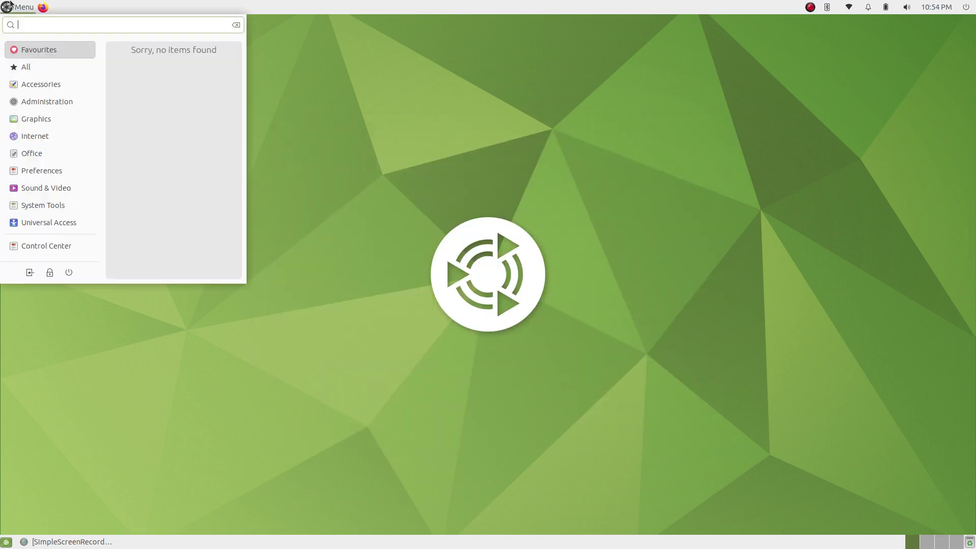
pyautogui.click(53, 85)
pyautogui.click(50, 101)
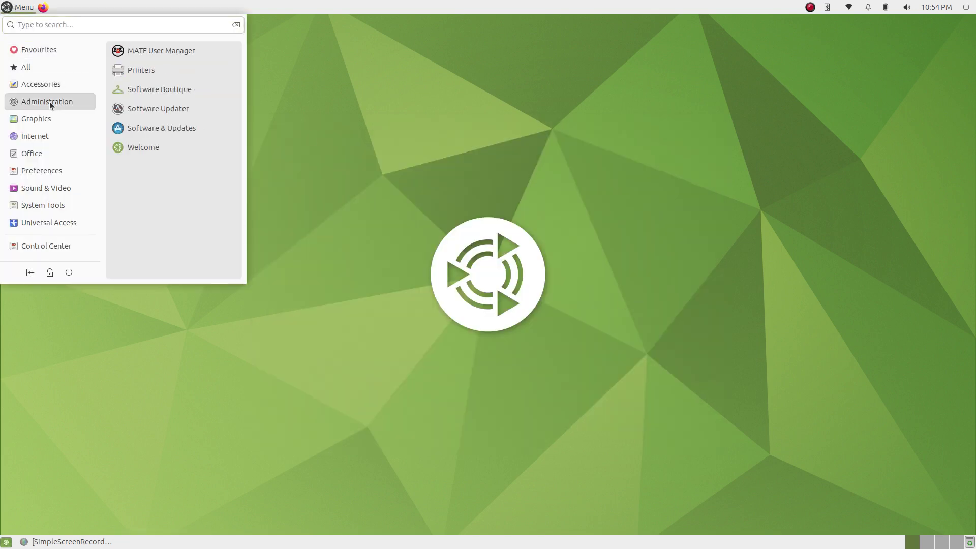
pyautogui.click(166, 108)
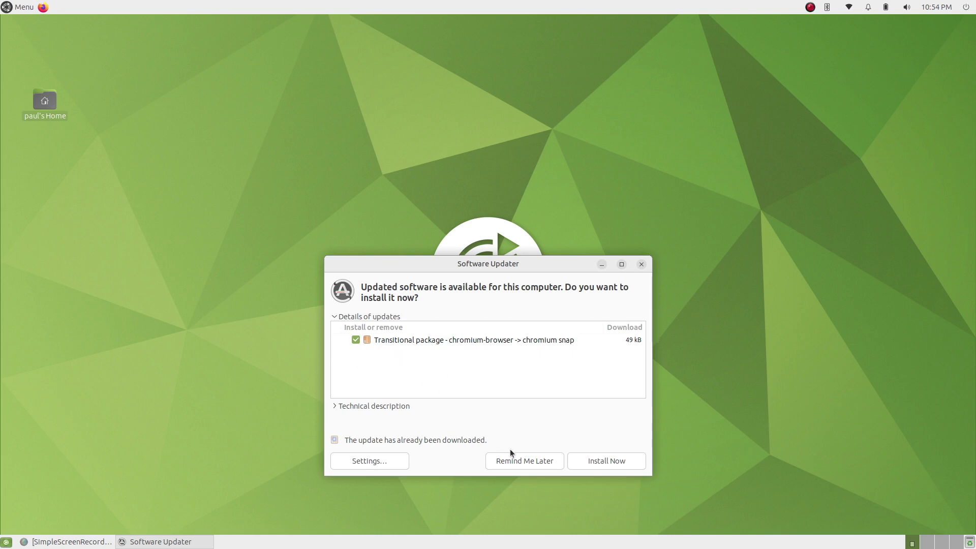
pyautogui.click(520, 462)
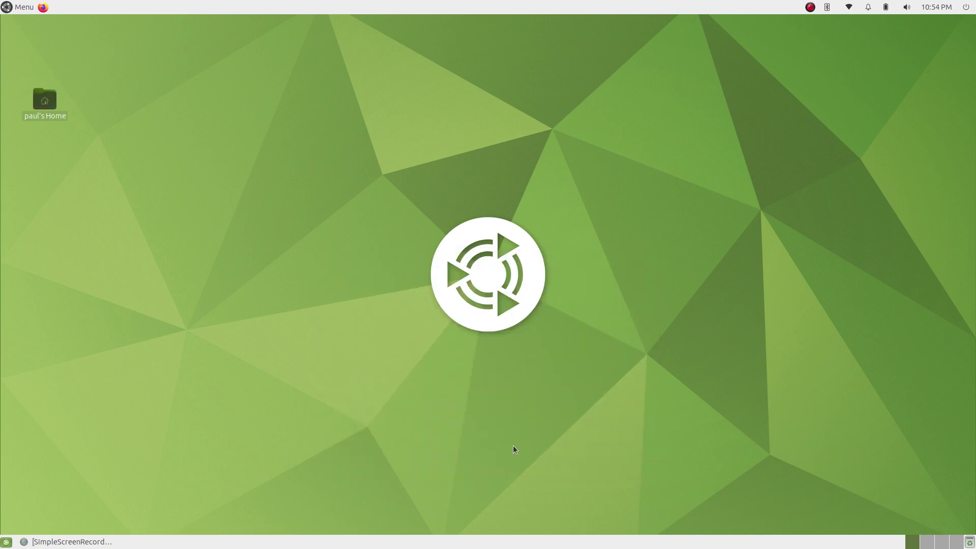
# Step: Open Software & Updates and view its Other Software, Updates, Authentication and Additional Drivers settings
pyautogui.click(7, 8)
pyautogui.moveTo(50, 105)
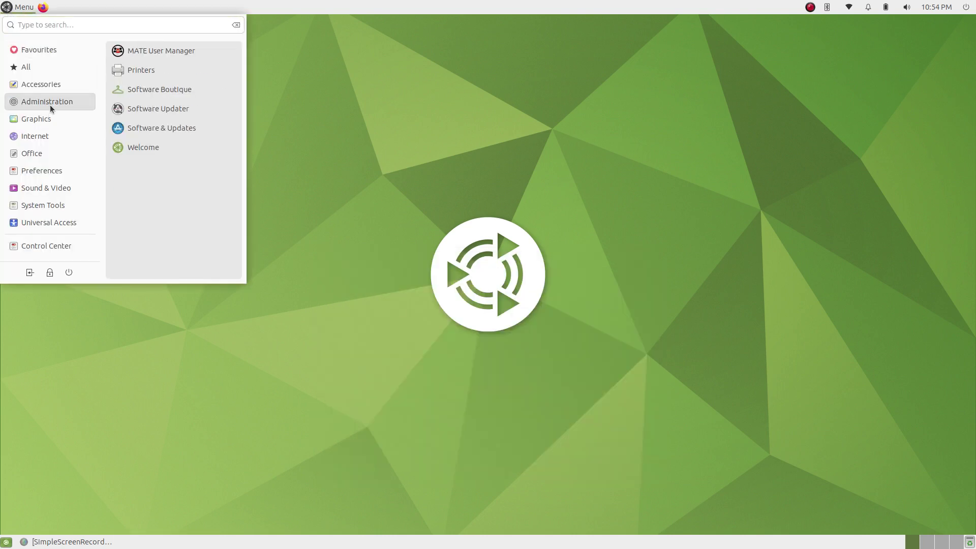
pyautogui.click(183, 127)
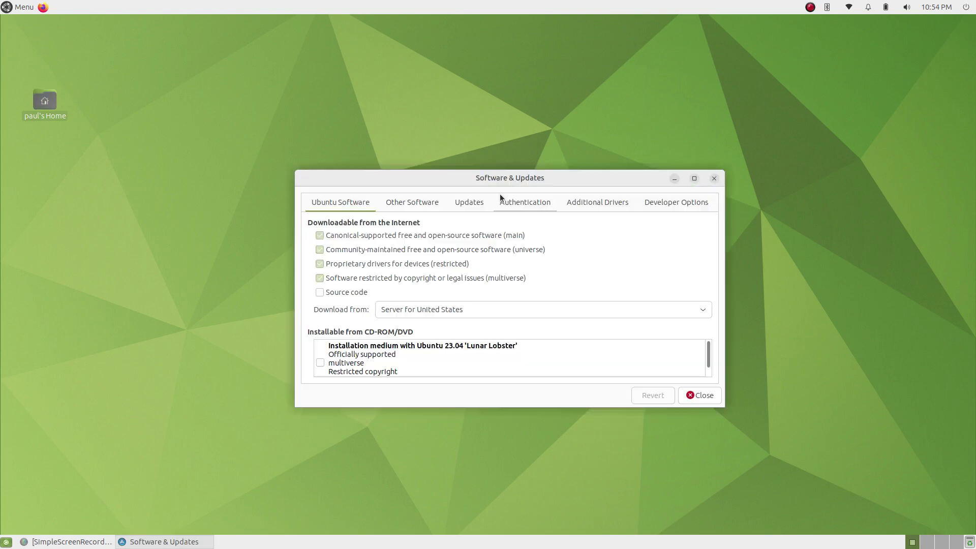
pyautogui.moveTo(450, 182); pyautogui.dragTo(411, 116)
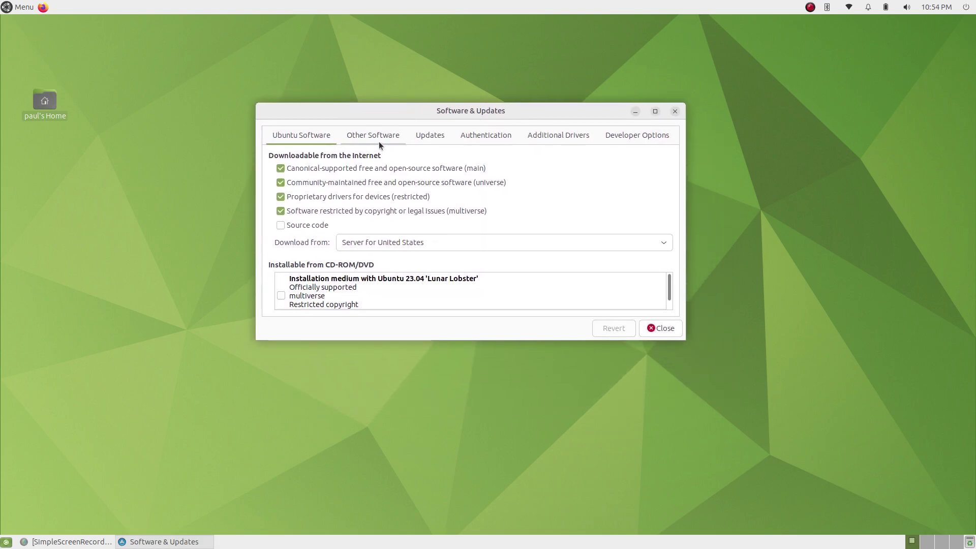
pyautogui.click(391, 136)
pyautogui.click(432, 136)
pyautogui.click(491, 135)
pyautogui.click(549, 139)
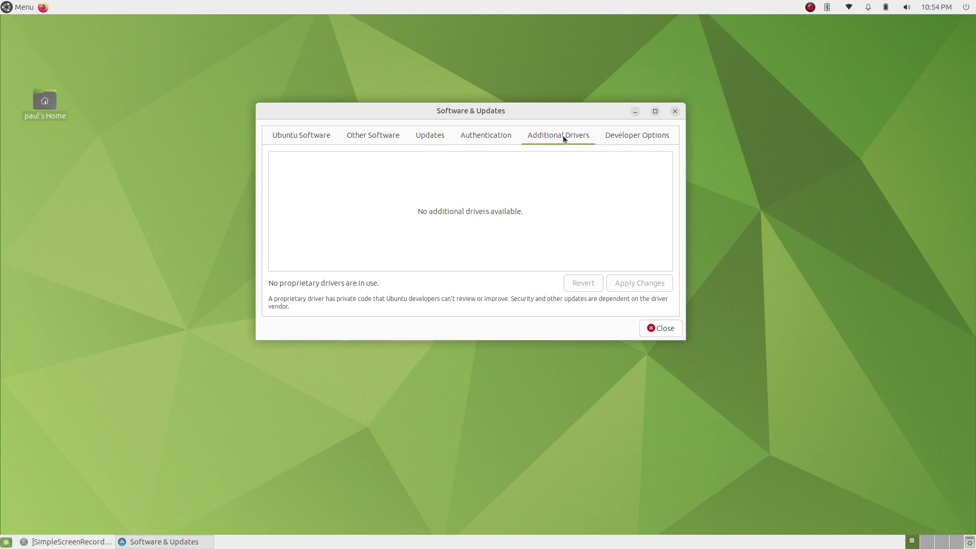
# Step: Go through the settings pages again from Ubuntu Software to Developer Options, and close Software & Updates
pyautogui.click(308, 133)
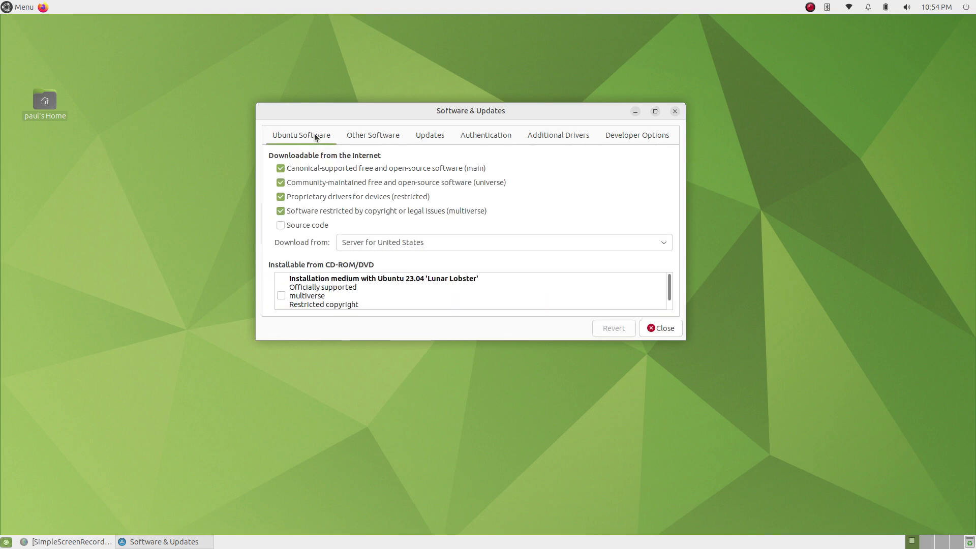
pyautogui.click(377, 134)
pyautogui.click(439, 133)
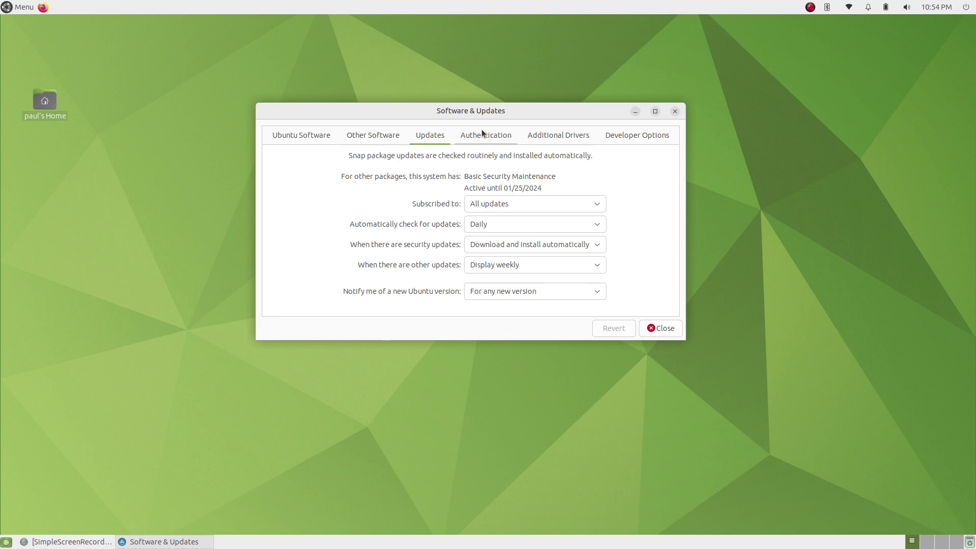
pyautogui.click(496, 134)
pyautogui.click(557, 133)
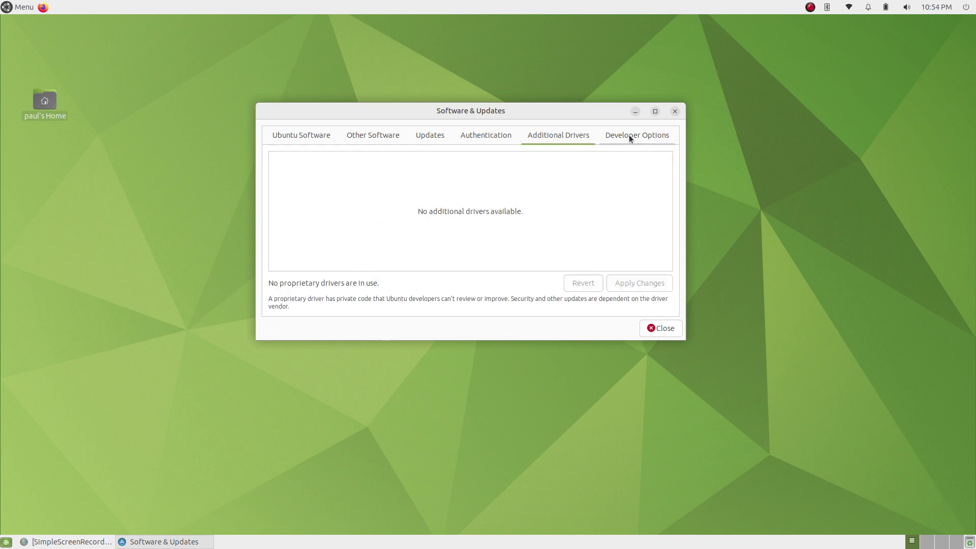
pyautogui.click(646, 134)
pyautogui.click(675, 112)
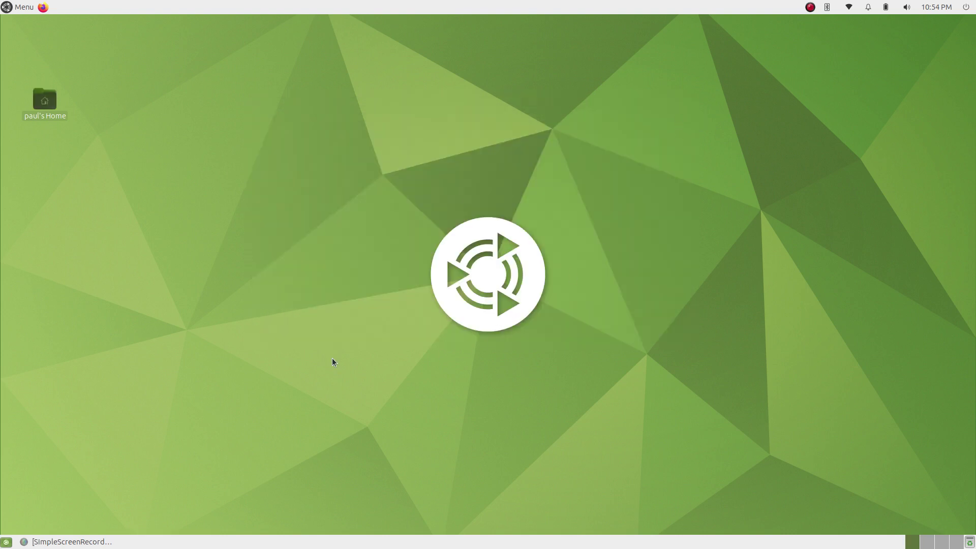
# Step: Open the Ubuntu MATE Welcome application to view its telemetry page, and close it without sending data
pyautogui.click(6, 8)
pyautogui.click(28, 101)
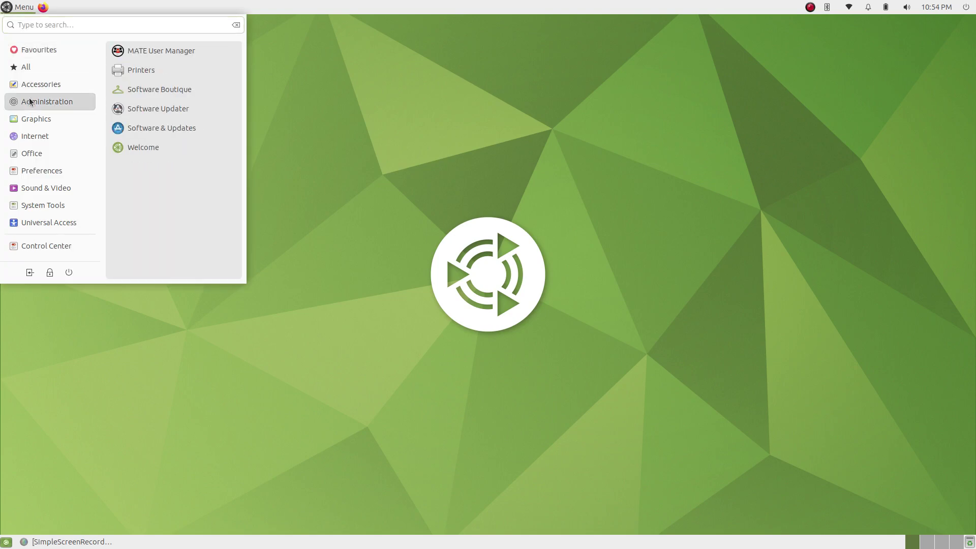
pyautogui.click(155, 148)
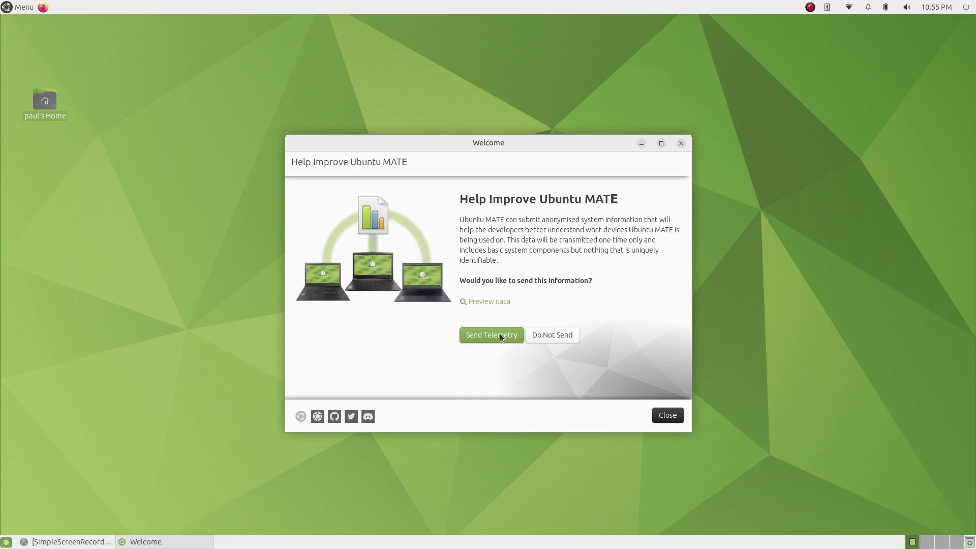
pyautogui.click(670, 416)
# Step: View the applications in the menu's Graphics, Internet and Office categories, including Shotwell, Firefox and Evolution
pyautogui.click(21, 7)
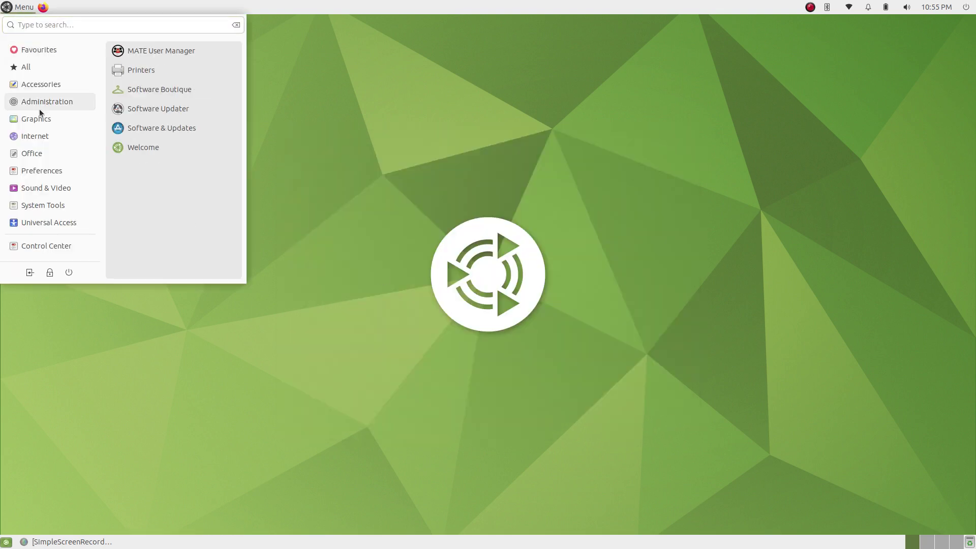
pyautogui.moveTo(48, 119)
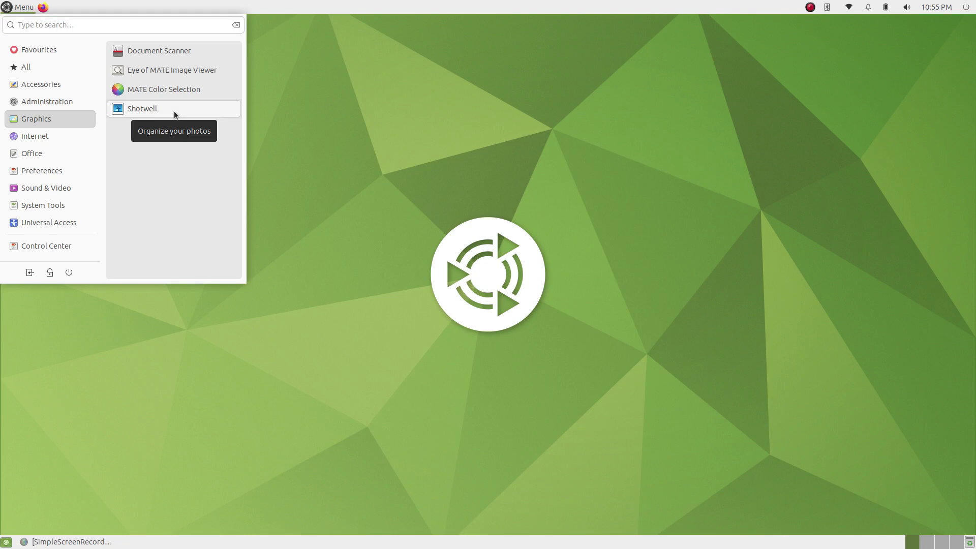
pyautogui.moveTo(81, 131)
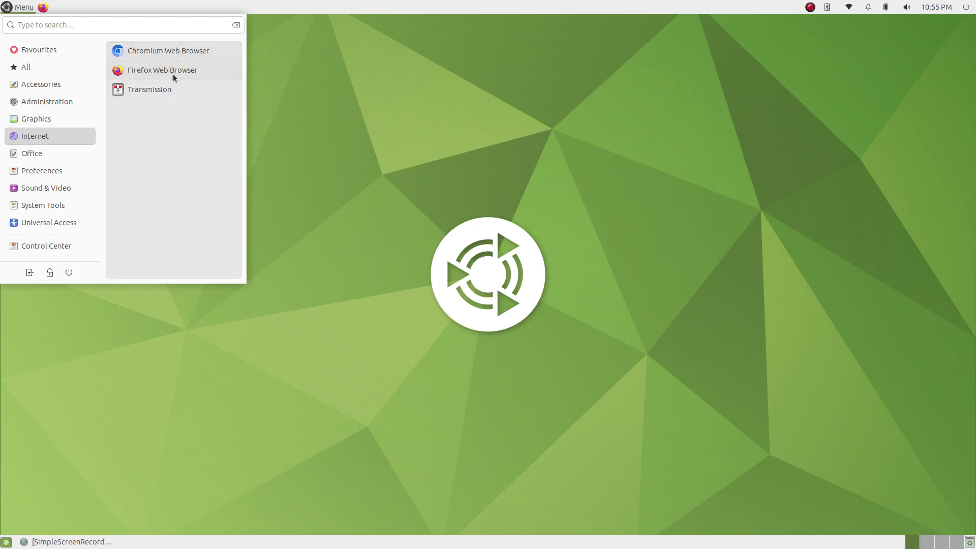
pyautogui.click(57, 153)
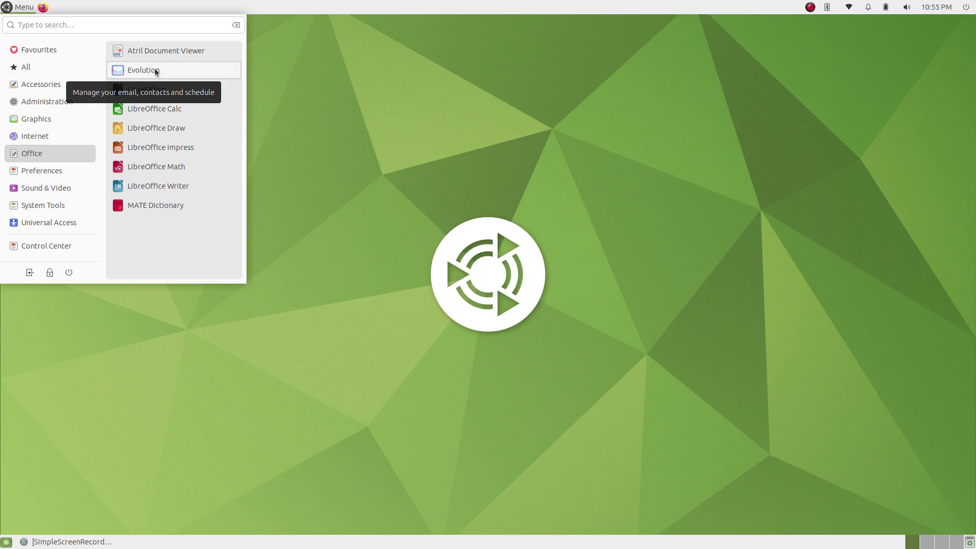
# Step: Open the clock's calendar for May 2023 to view its upcoming events, and close it
pyautogui.click(851, 68)
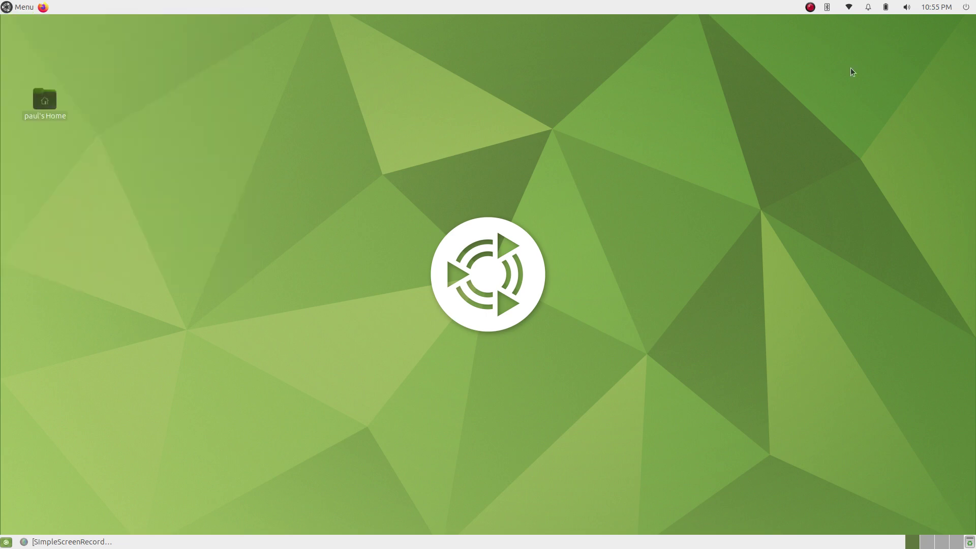
pyautogui.click(937, 10)
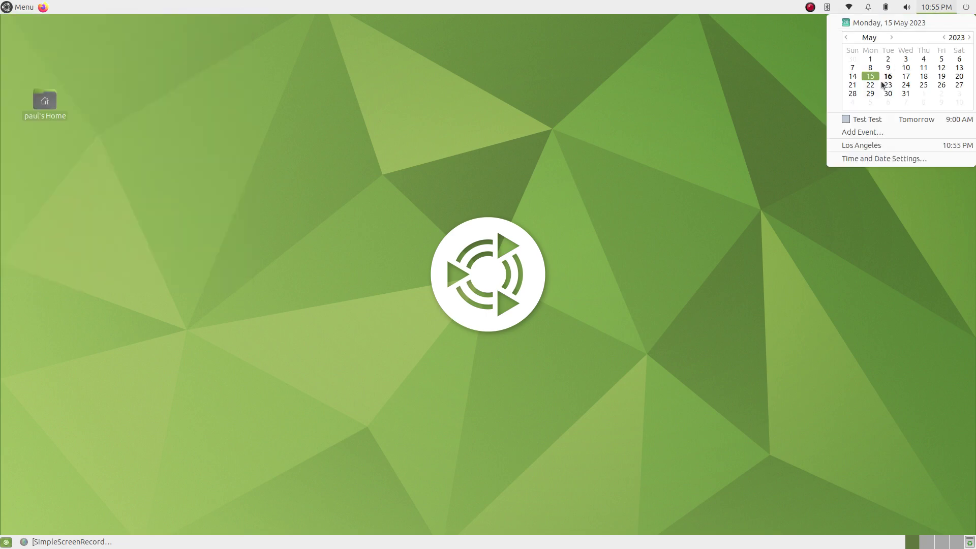
pyautogui.click(819, 76)
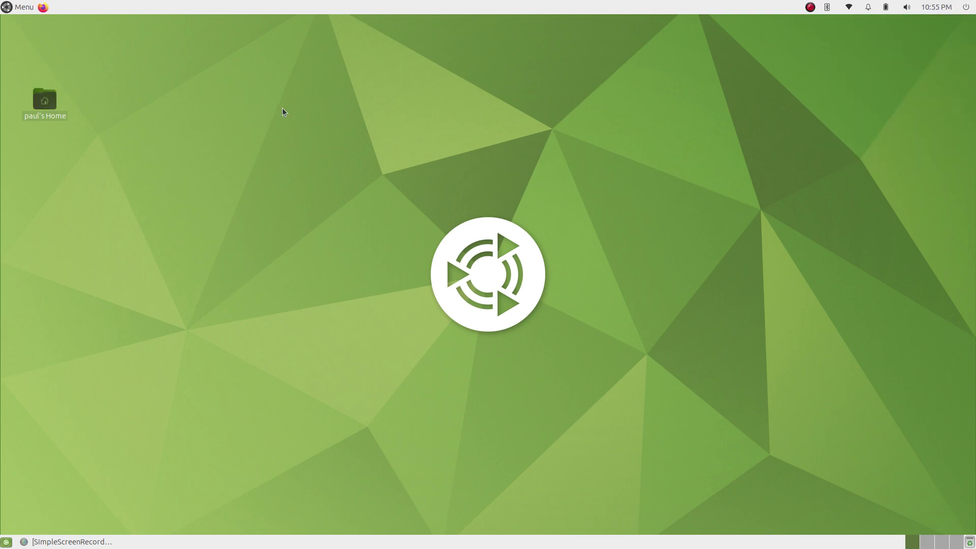
# Step: View the remaining Office applications and the Preferences, Sound & Video and System Tools categories of the application menu
pyautogui.click(11, 10)
pyautogui.moveTo(41, 159)
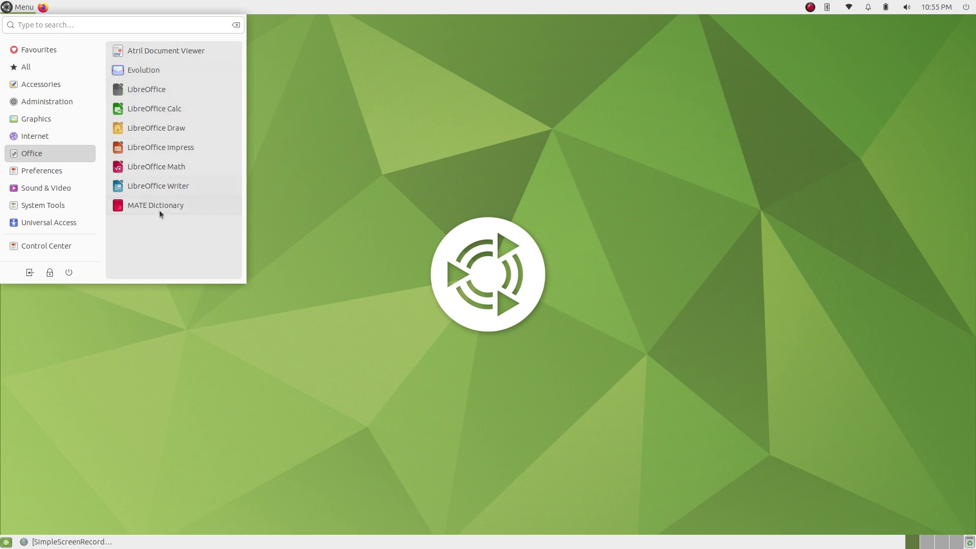
pyautogui.moveTo(56, 175)
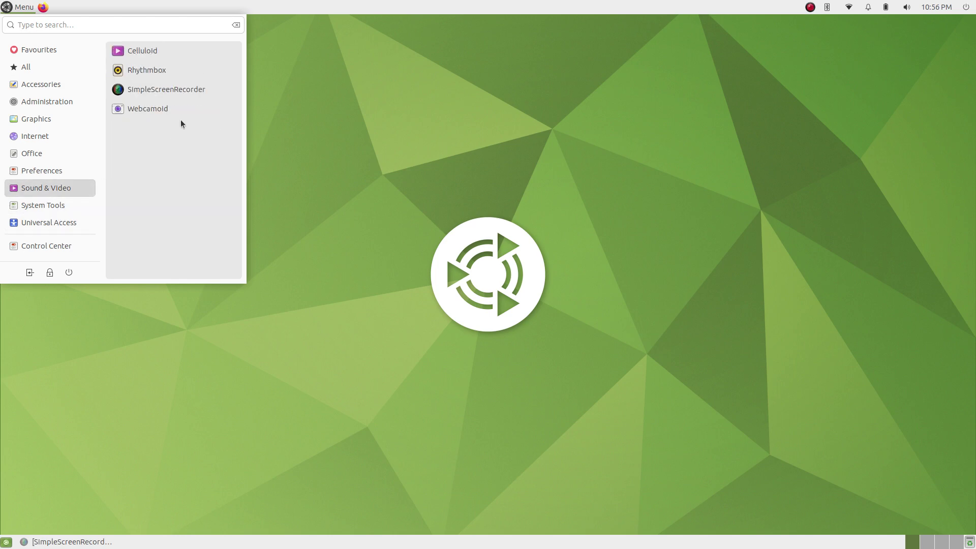
pyautogui.moveTo(63, 209)
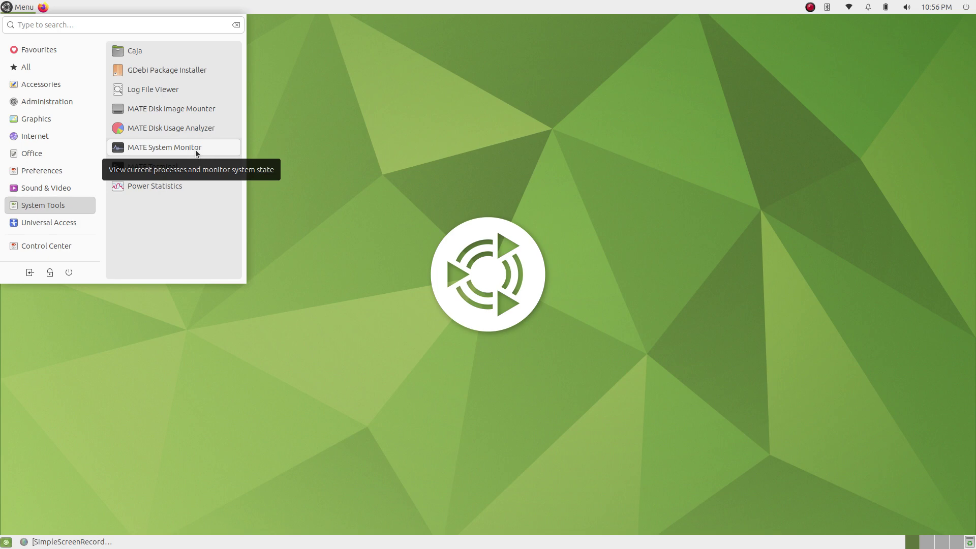
# Step: Open the session menu to view its help, lock, log out and shut down options, and dismiss it
pyautogui.click(968, 8)
pyautogui.click(968, 8)
pyautogui.moveTo(967, 10)
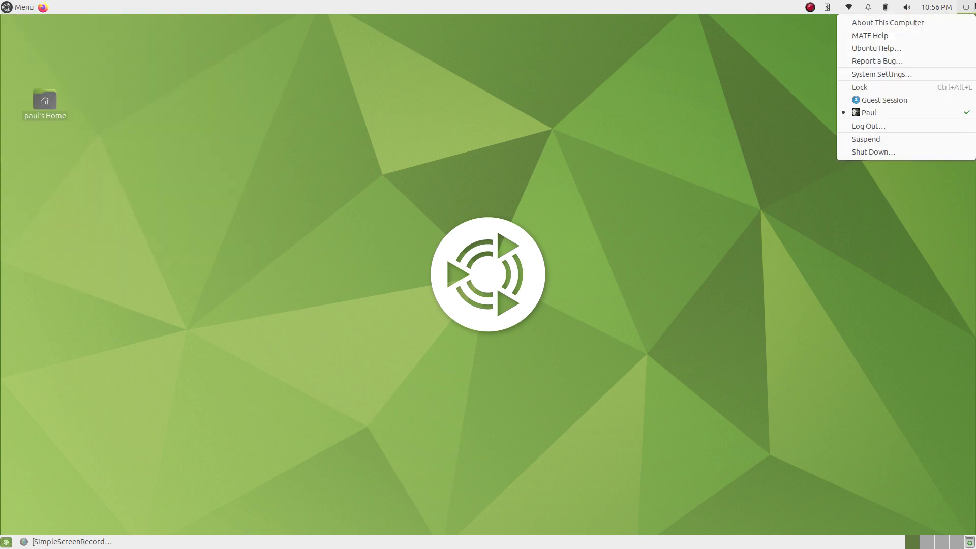
pyautogui.click(947, 22)
pyautogui.click(783, 126)
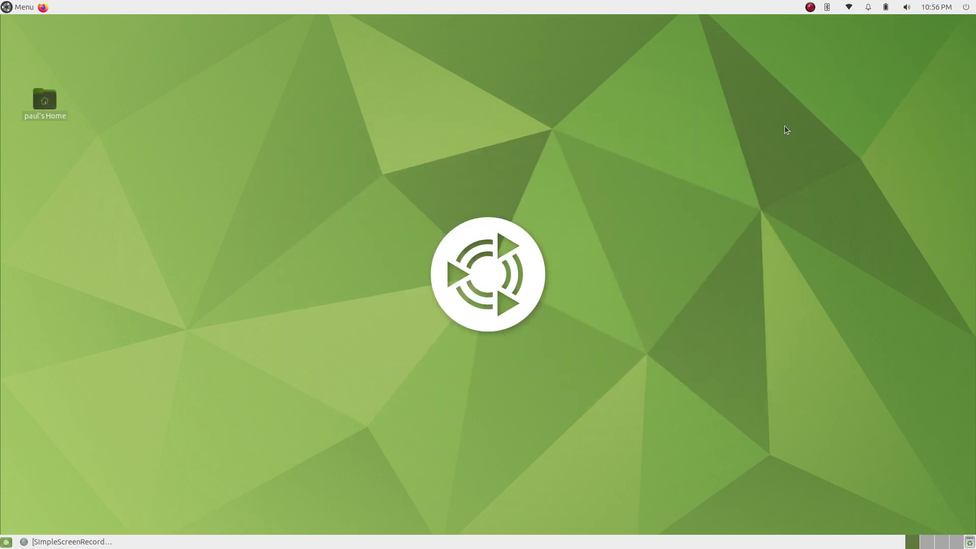
# Step: Open MATE Terminal, move its window to the middle of the desktop and run the history command
pyautogui.click(22, 7)
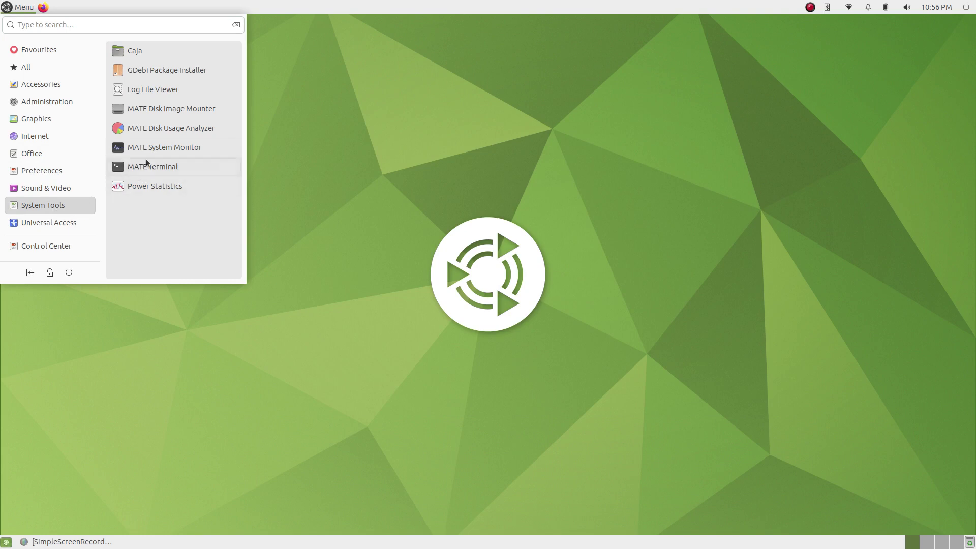
pyautogui.click(171, 167)
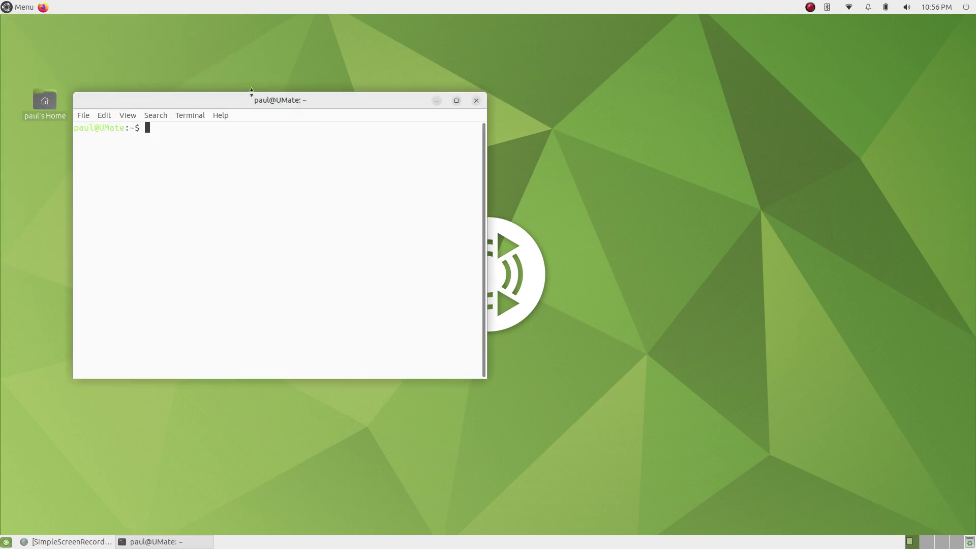
pyautogui.moveTo(283, 110); pyautogui.dragTo(462, 151)
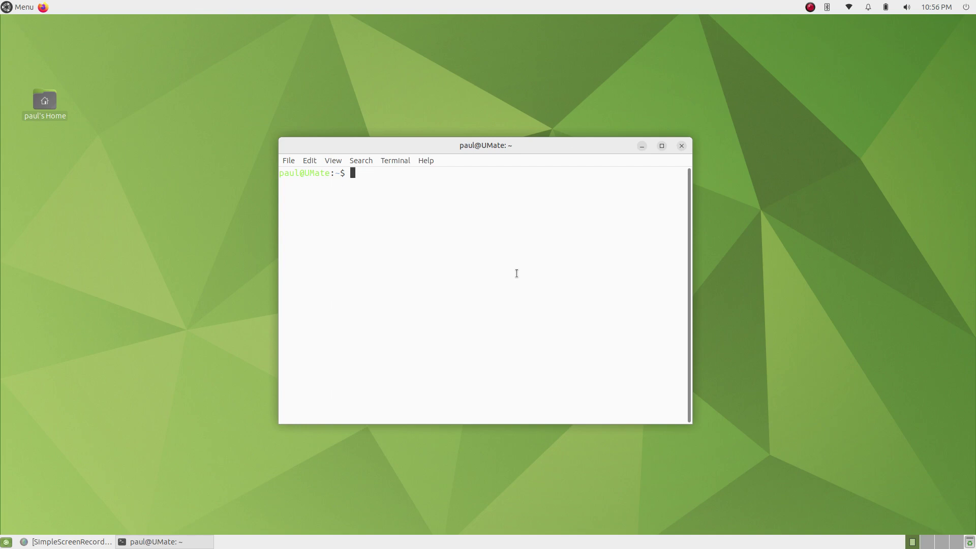
pyautogui.write('history')
pyautogui.press('Return')
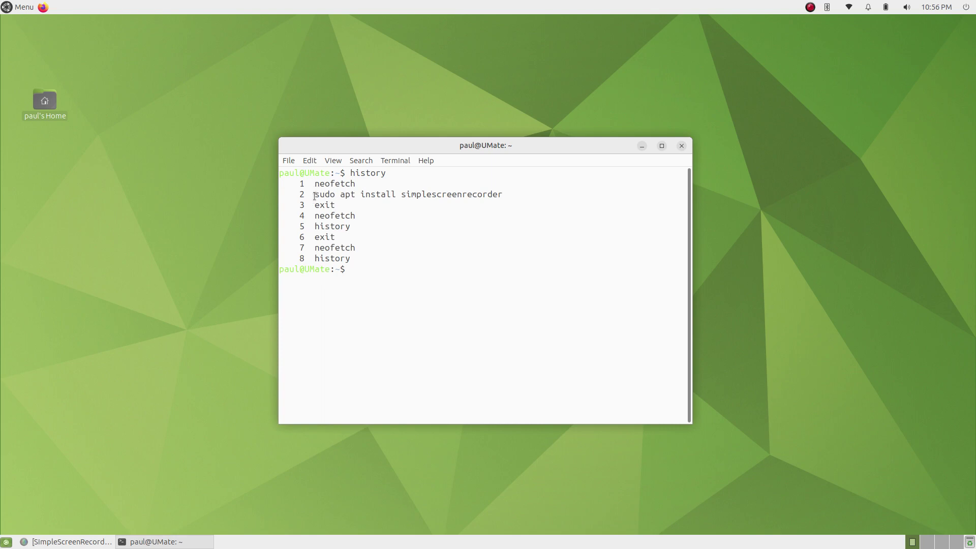
# Step: Highlight the parts of the "sudo apt install simplescreenrecorder" entry in the command history, ending with the package name
pyautogui.moveTo(314, 195); pyautogui.dragTo(397, 194)
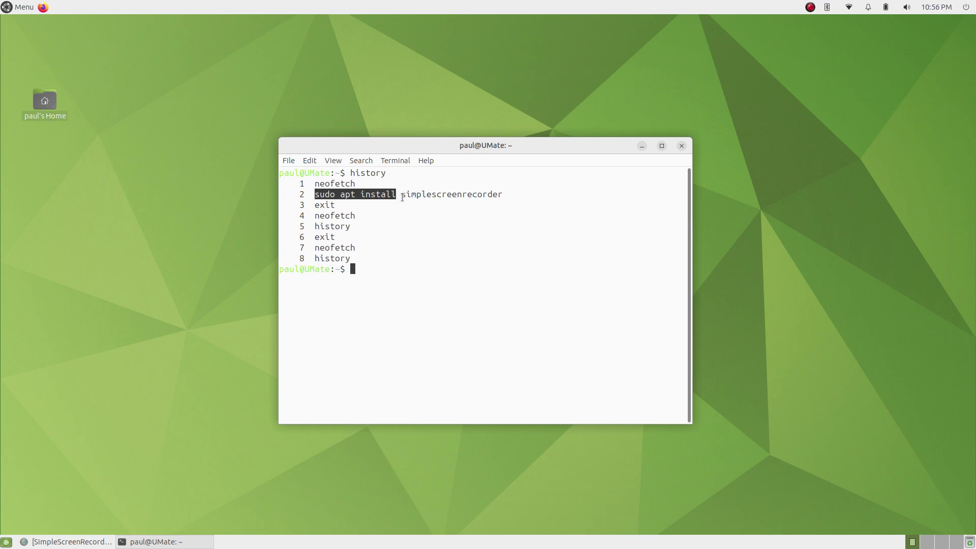
pyautogui.moveTo(402, 197); pyautogui.dragTo(506, 192)
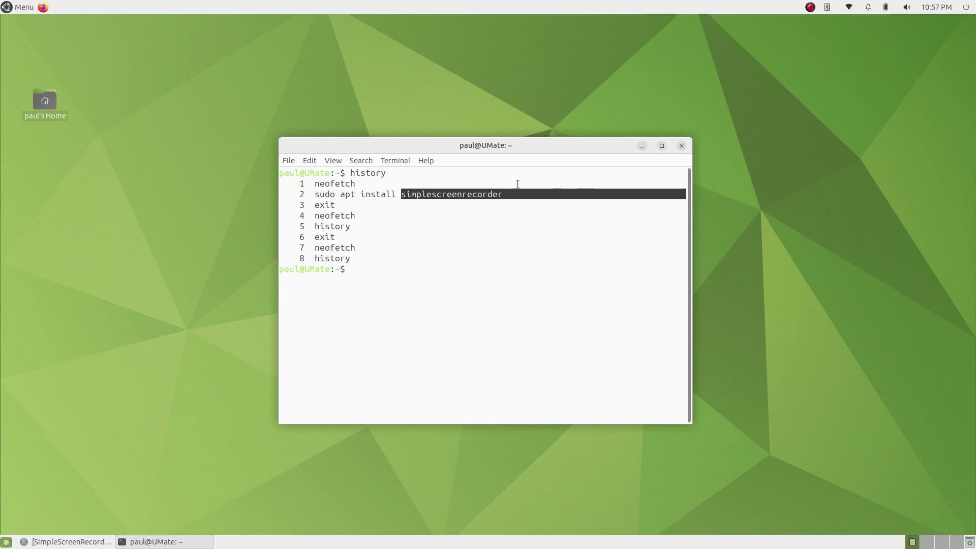
pyautogui.moveTo(314, 194); pyautogui.dragTo(505, 193)
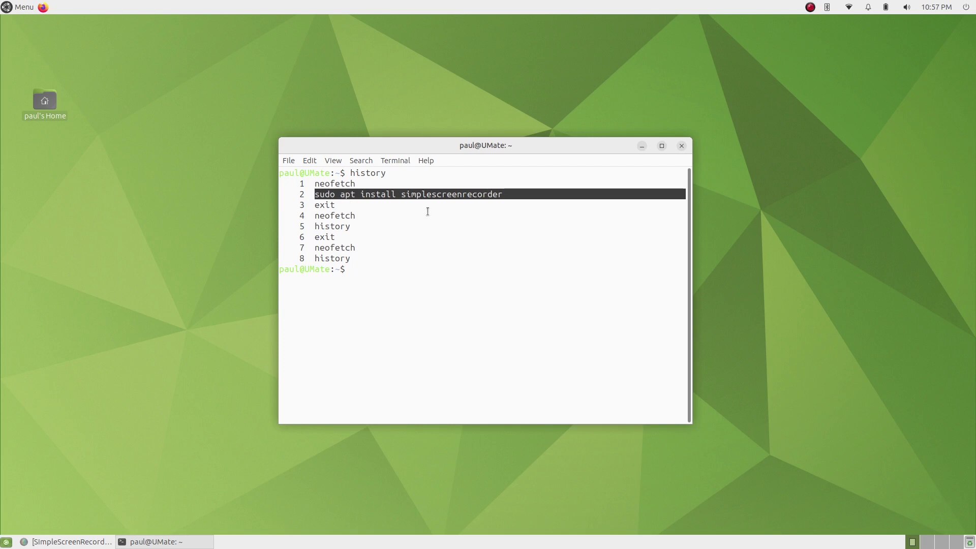
pyautogui.click(404, 196)
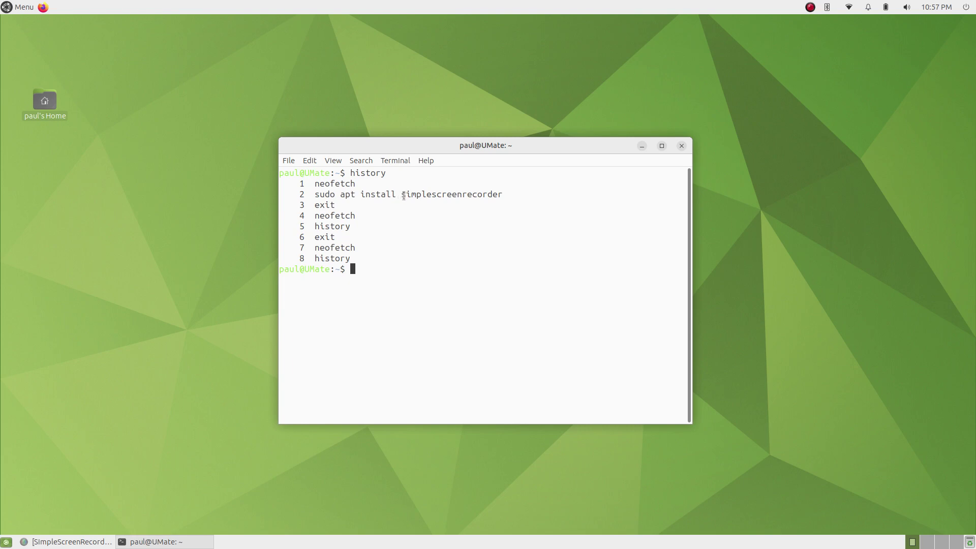
pyautogui.moveTo(404, 196); pyautogui.dragTo(511, 196)
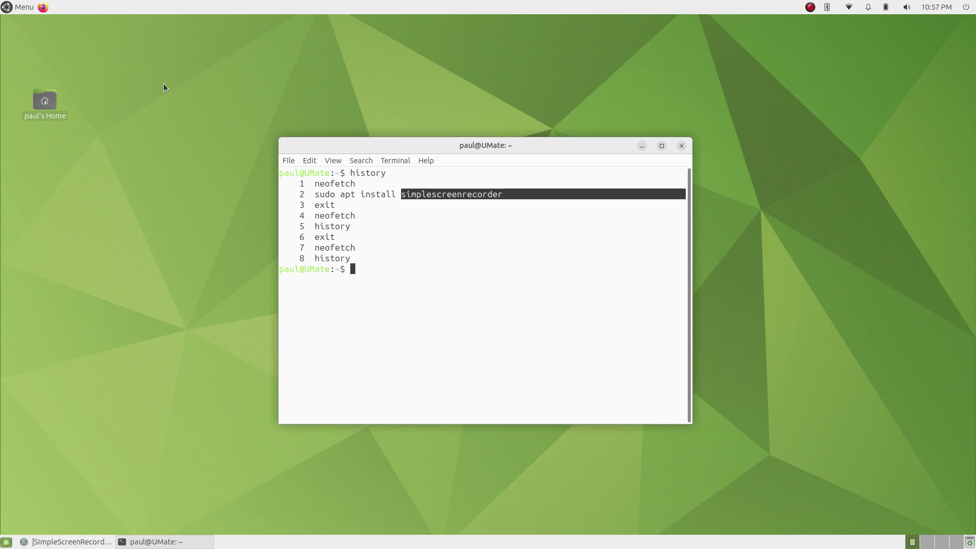
# Step: Search the application menu for "simp", dismiss it, and close the terminal with the exit command
pyautogui.click(6, 8)
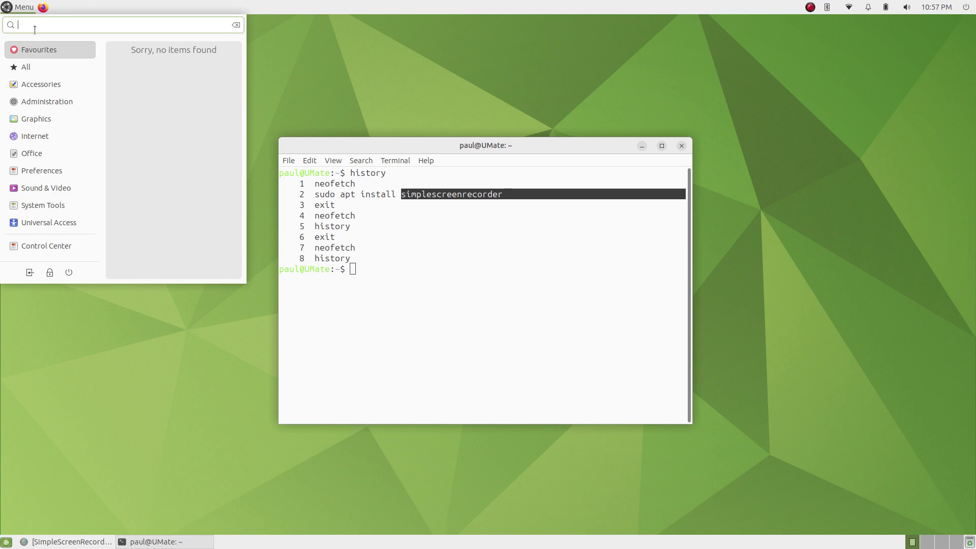
pyautogui.write('simp')
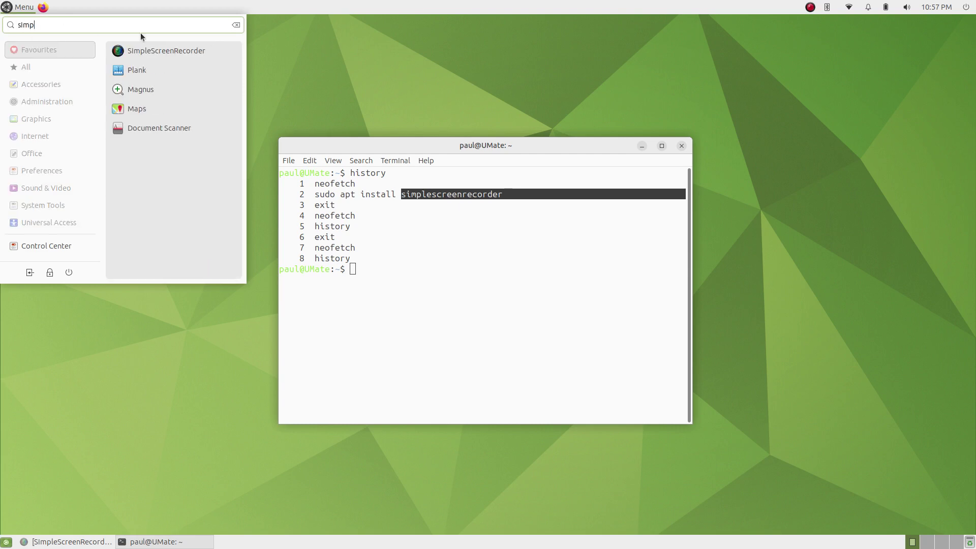
pyautogui.click(265, 69)
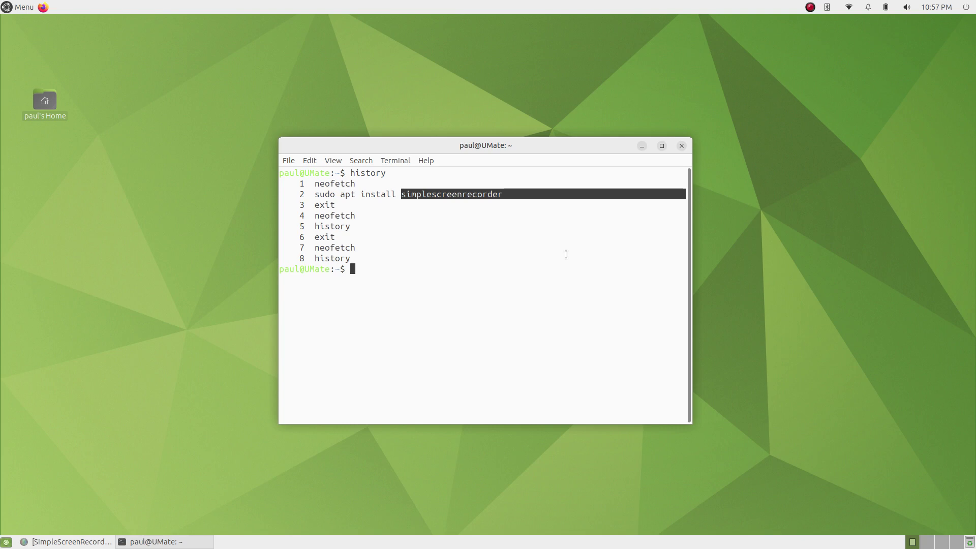
pyautogui.write('exit')
pyautogui.press('Return')
# Step: Open Power Statistics from System Tools, view the wireless keyboard's battery details, and close the window
pyautogui.click(23, 7)
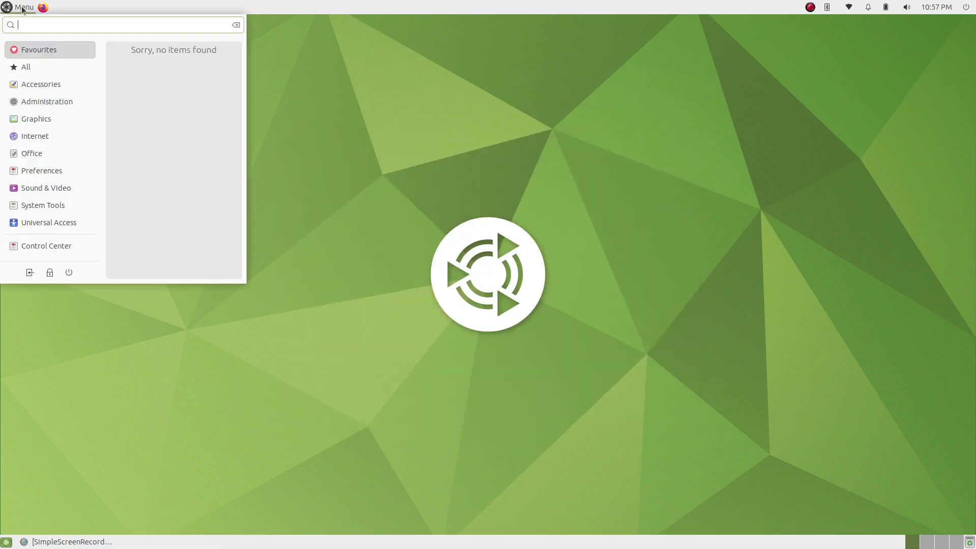
pyautogui.moveTo(57, 206)
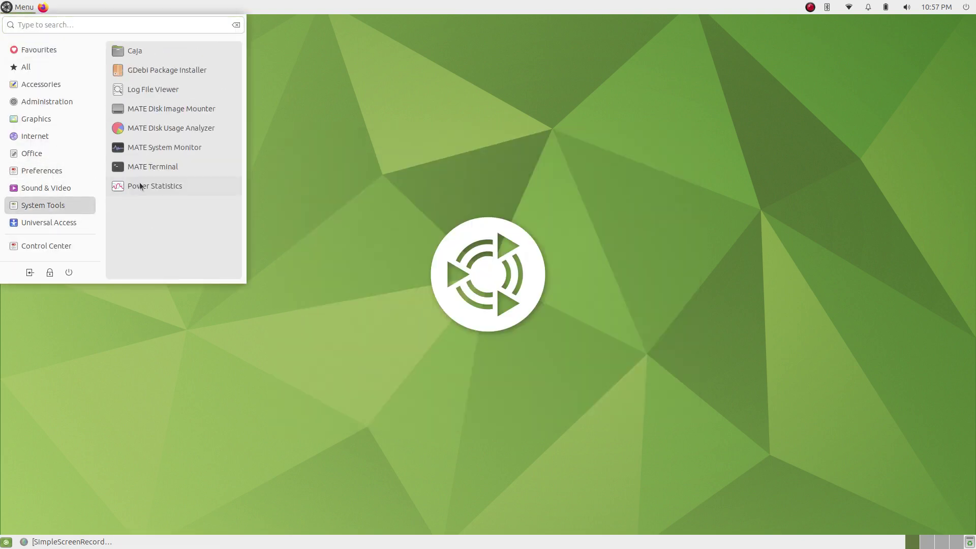
pyautogui.click(172, 187)
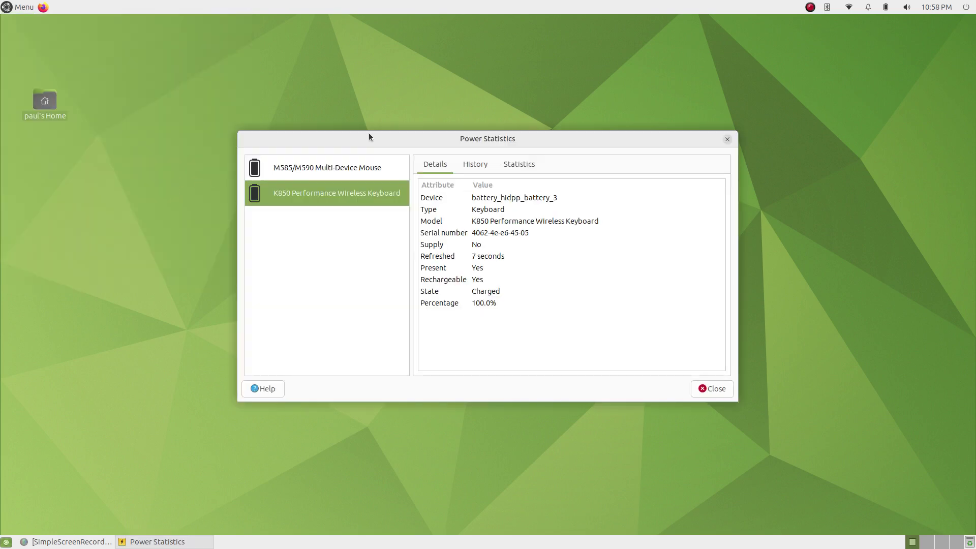
pyautogui.moveTo(500, 138); pyautogui.dragTo(554, 107)
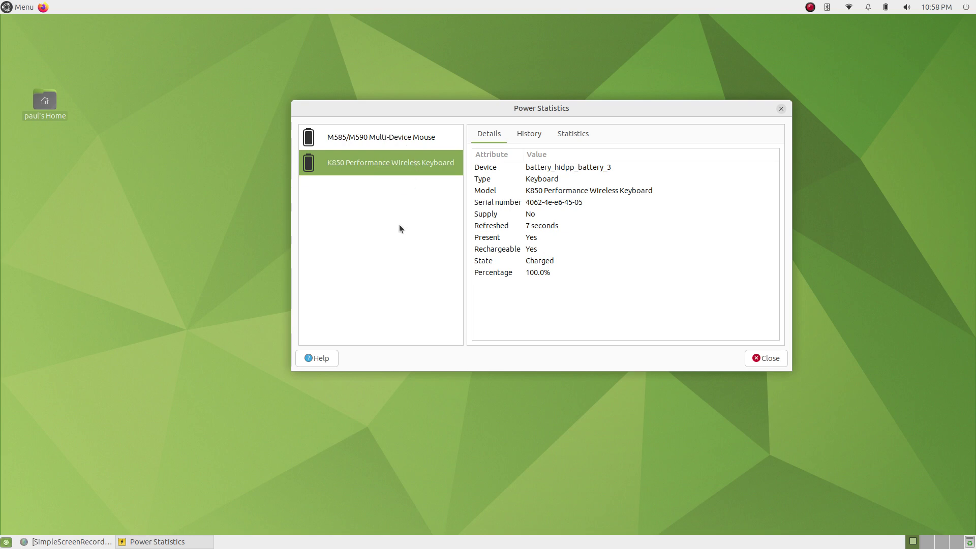
pyautogui.hotkey('alt', 'F4')
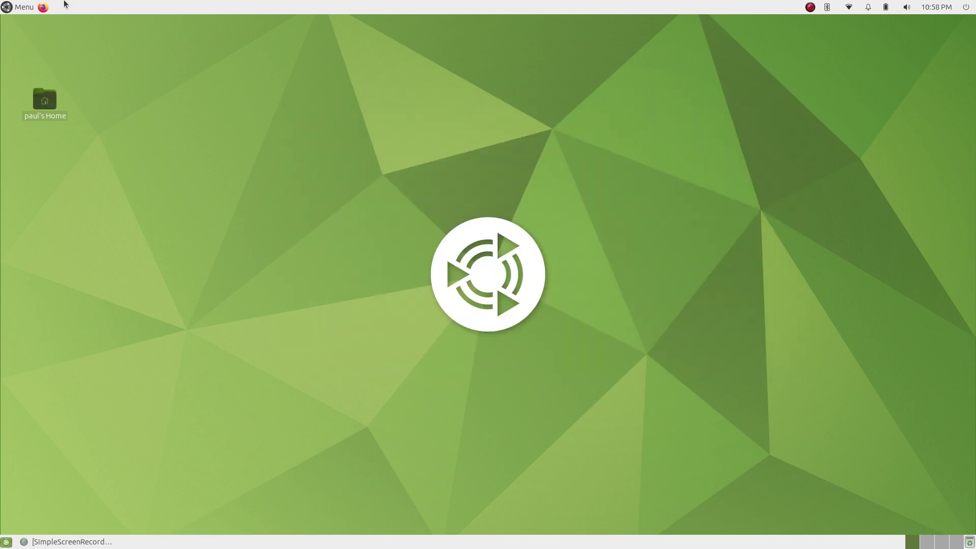
# Step: View the System Tools and Universal Access categories of the application menu
pyautogui.click(18, 7)
pyautogui.click(64, 224)
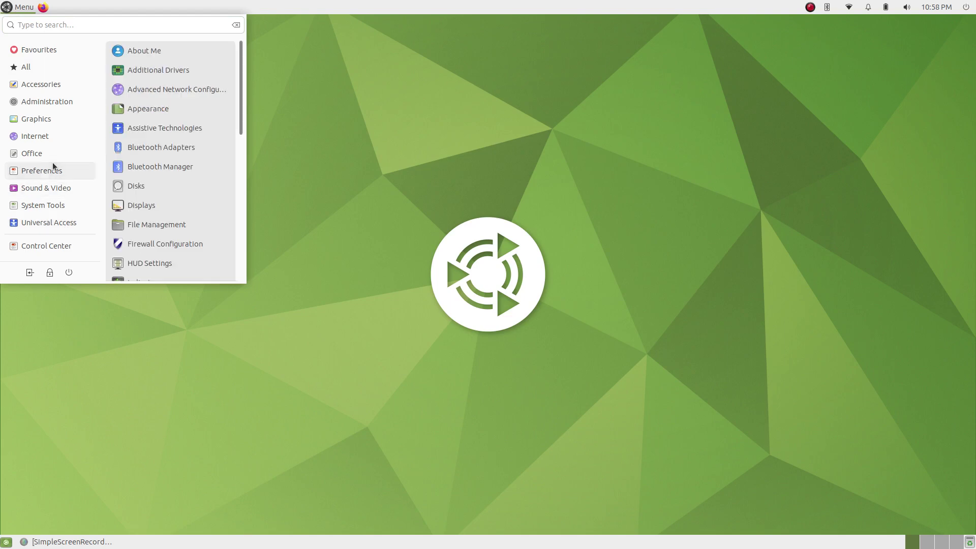
pyautogui.moveTo(53, 205)
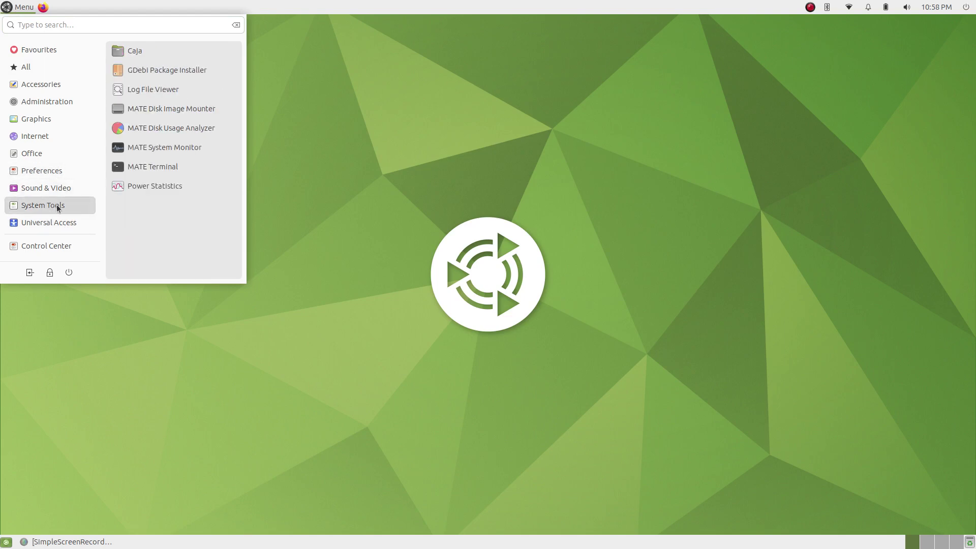
pyautogui.moveTo(66, 227)
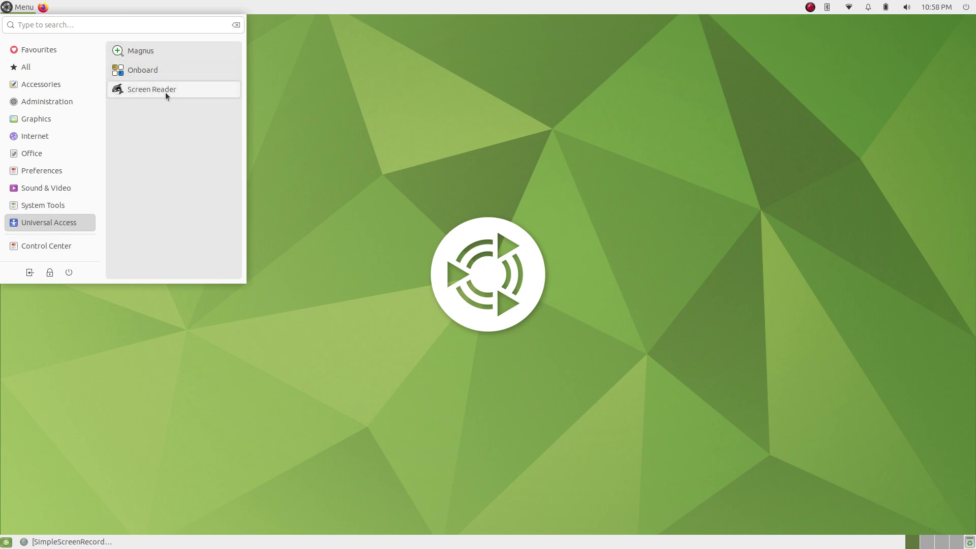
# Step: Open the Control Center, move its window toward the desktop's upper left, and launch MATE User Manager
pyautogui.click(70, 245)
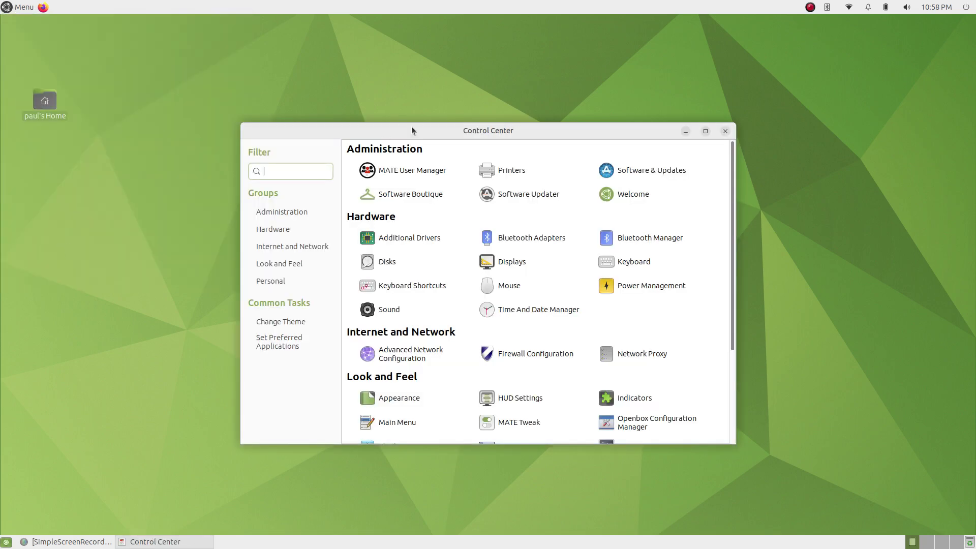
pyautogui.moveTo(441, 131); pyautogui.dragTo(379, 82)
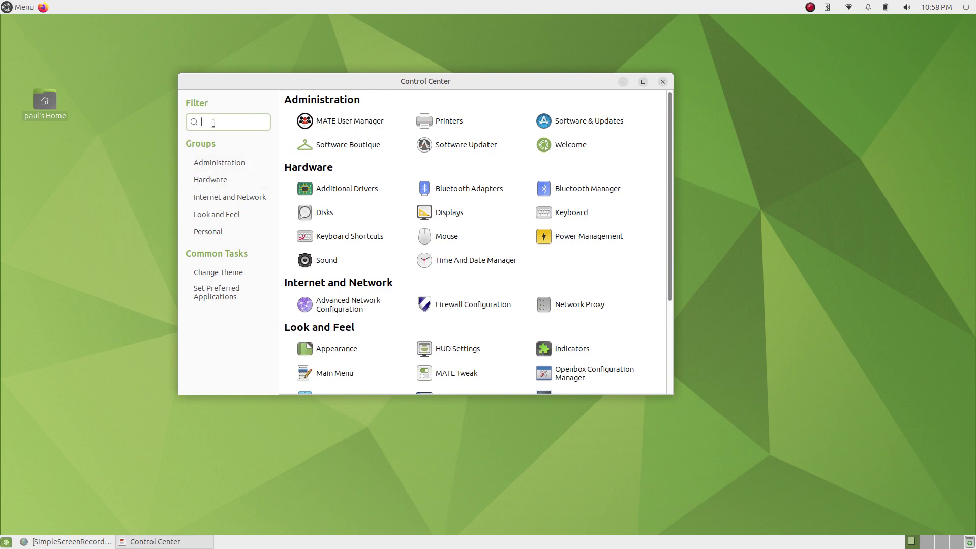
pyautogui.click(229, 299)
pyautogui.click(350, 121)
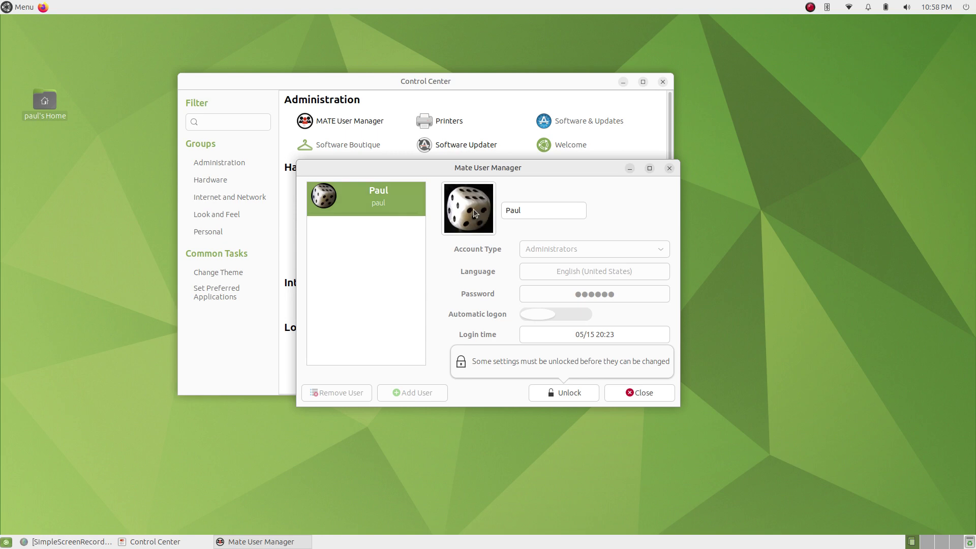
# Step: Change the user account's picture to the coffee cup image and close MATE User Manager
pyautogui.click(482, 210)
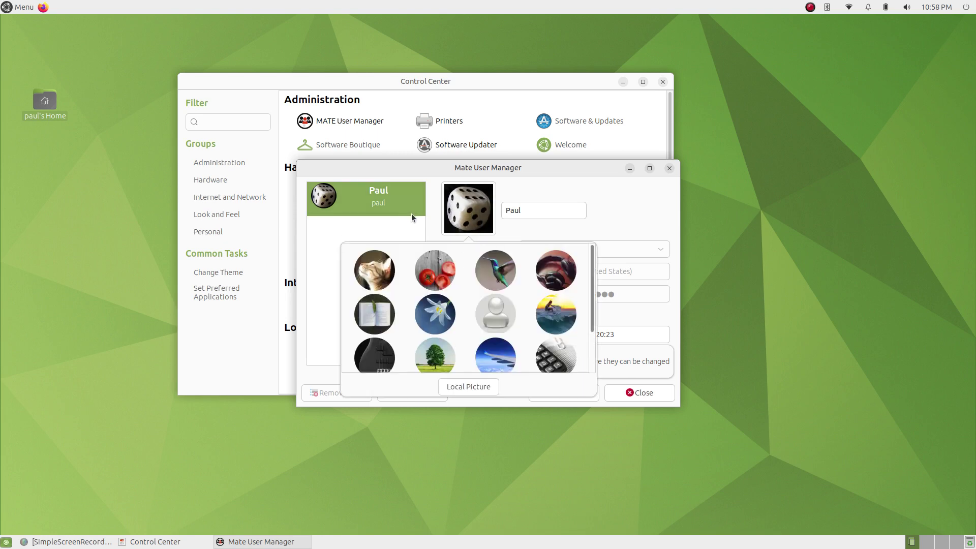
pyautogui.scroll(-2, 455, 259)
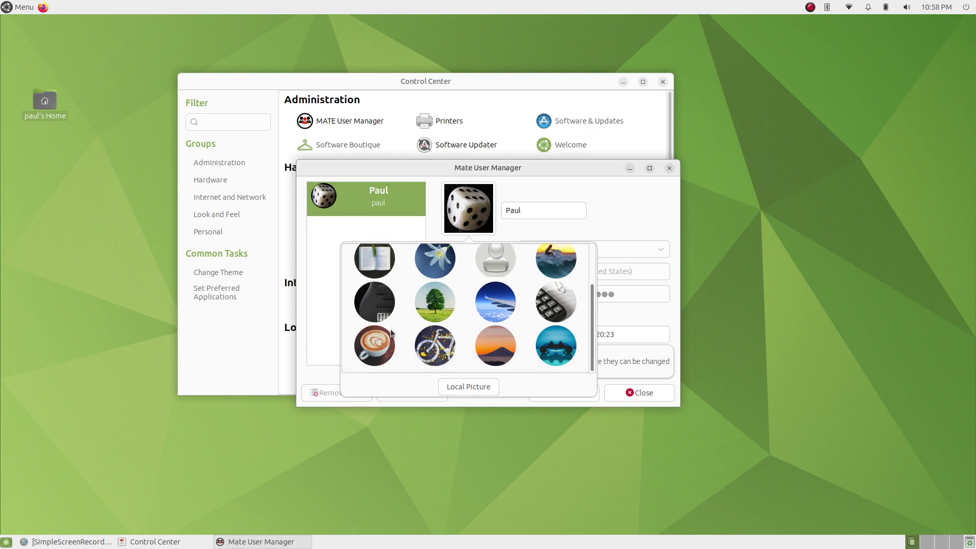
pyautogui.click(374, 344)
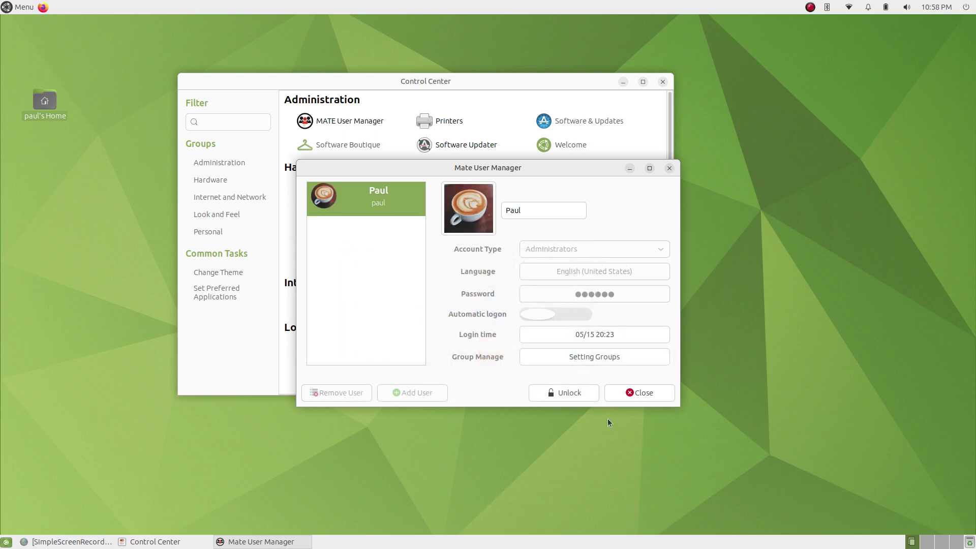
pyautogui.click(645, 393)
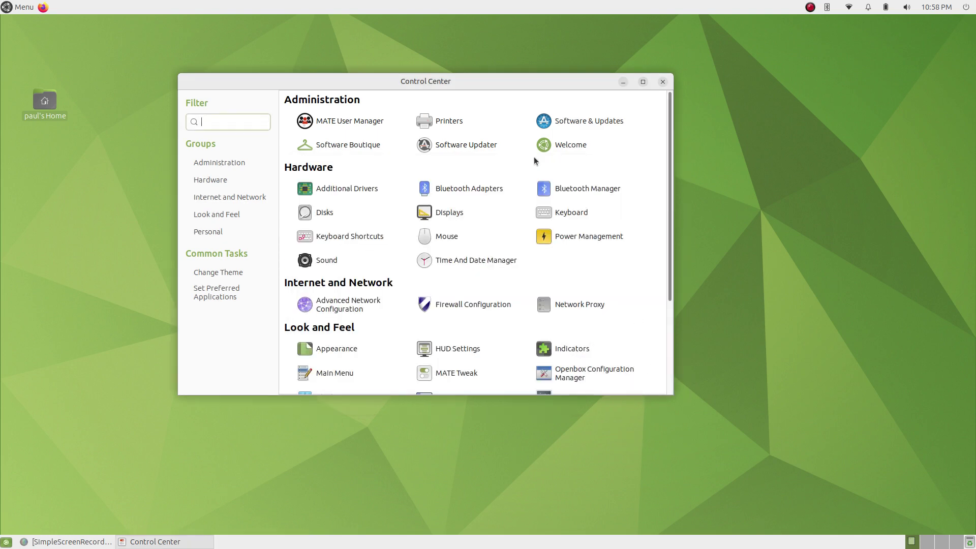
# Step: View the network printer in the Printers settings and close the window
pyautogui.click(445, 123)
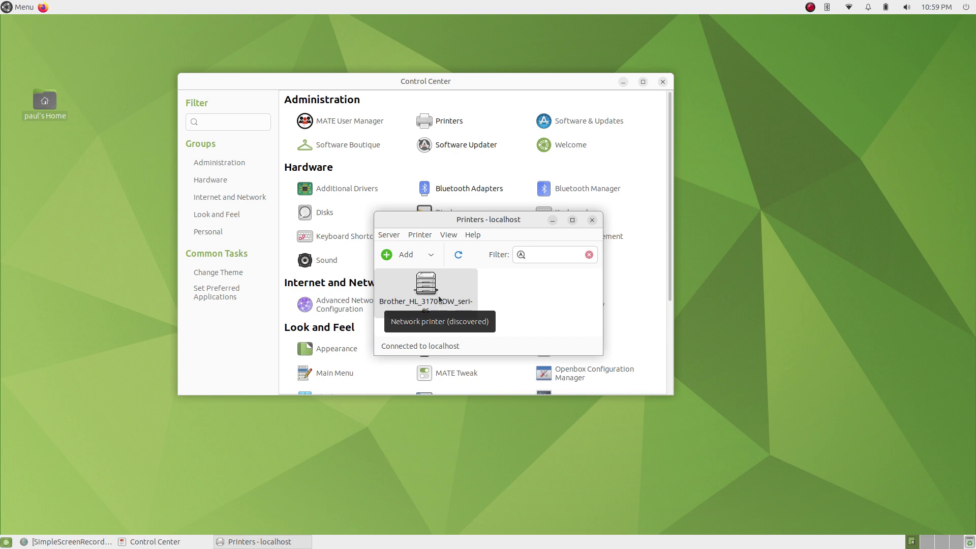
pyautogui.click(592, 220)
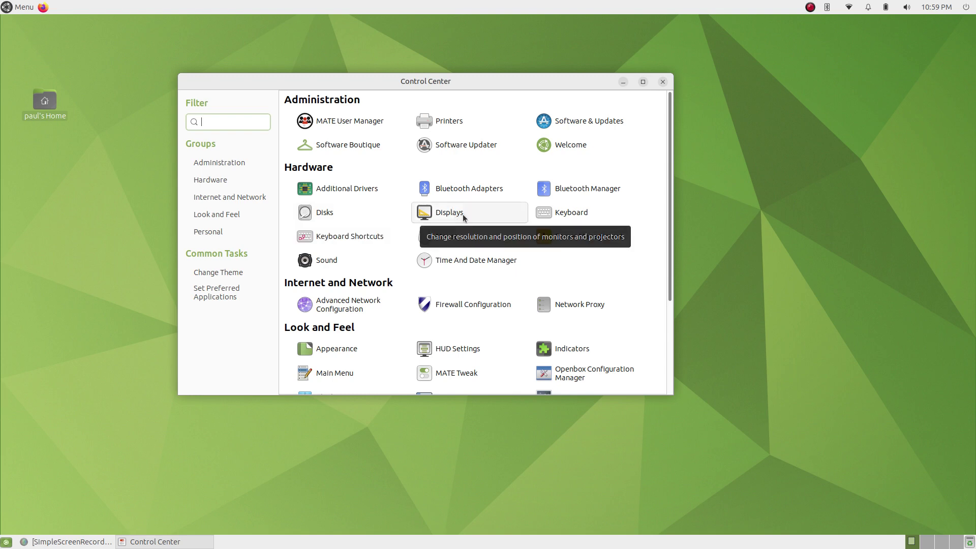
# Step: Open the Displays settings, view the resolution, refresh rate and rotation choices, and close them without changing anything
pyautogui.click(504, 216)
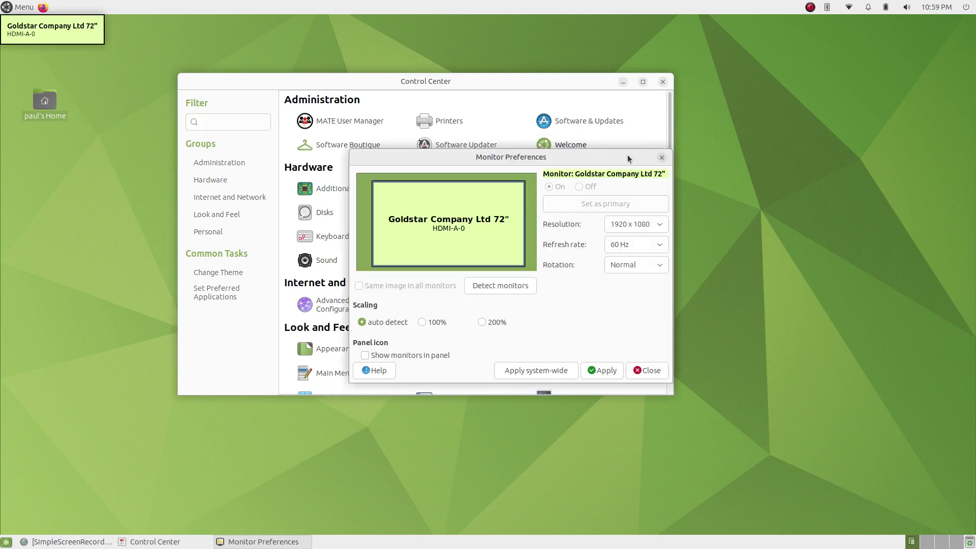
pyautogui.moveTo(616, 157); pyautogui.dragTo(438, 147)
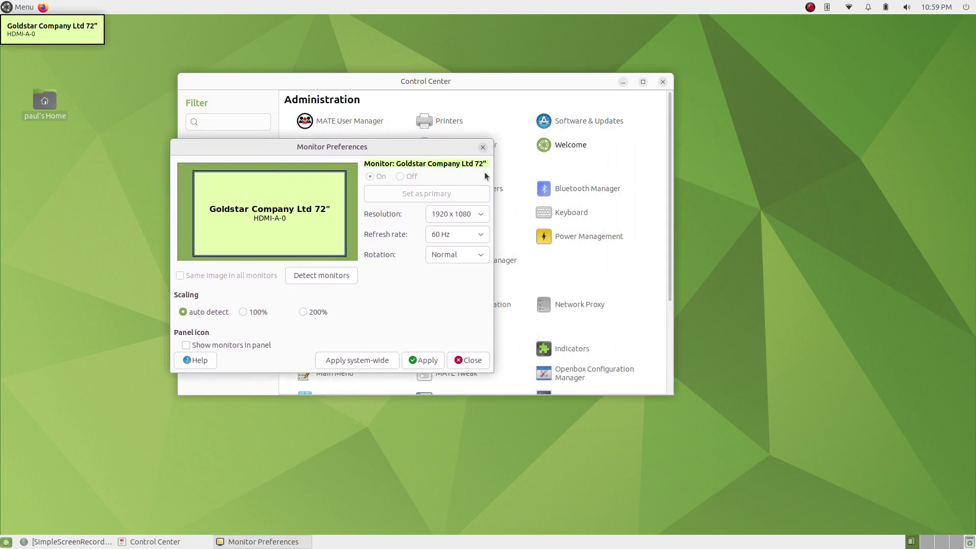
pyautogui.click(450, 212)
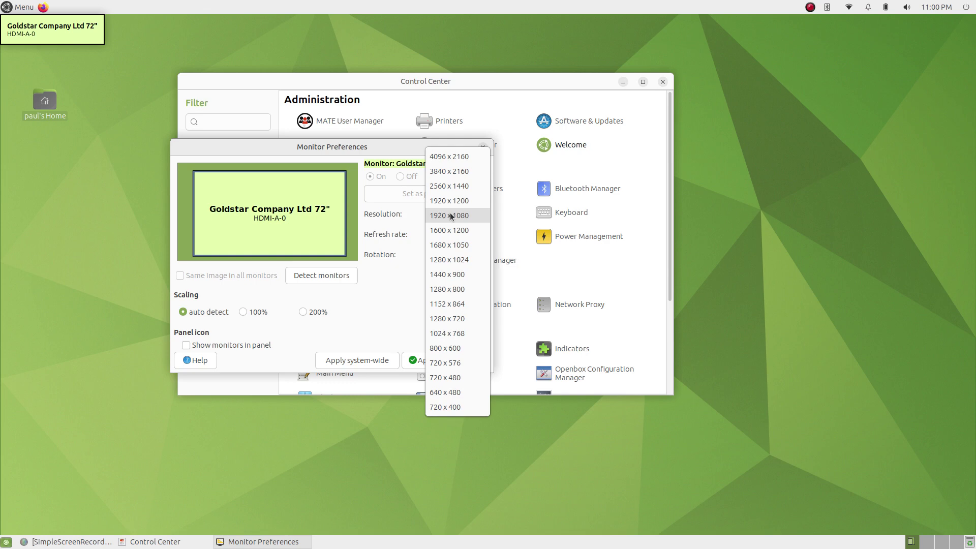
pyautogui.click(450, 214)
pyautogui.click(452, 236)
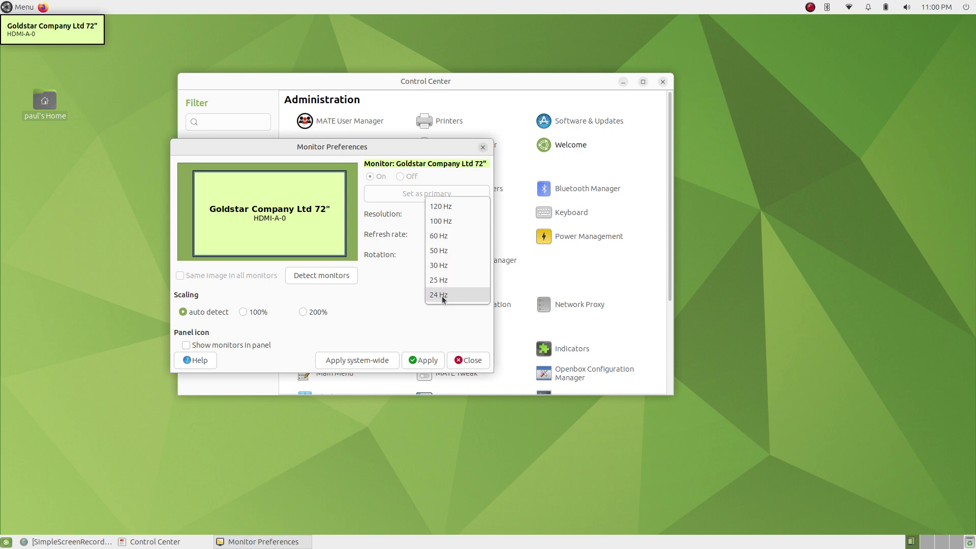
pyautogui.click(402, 298)
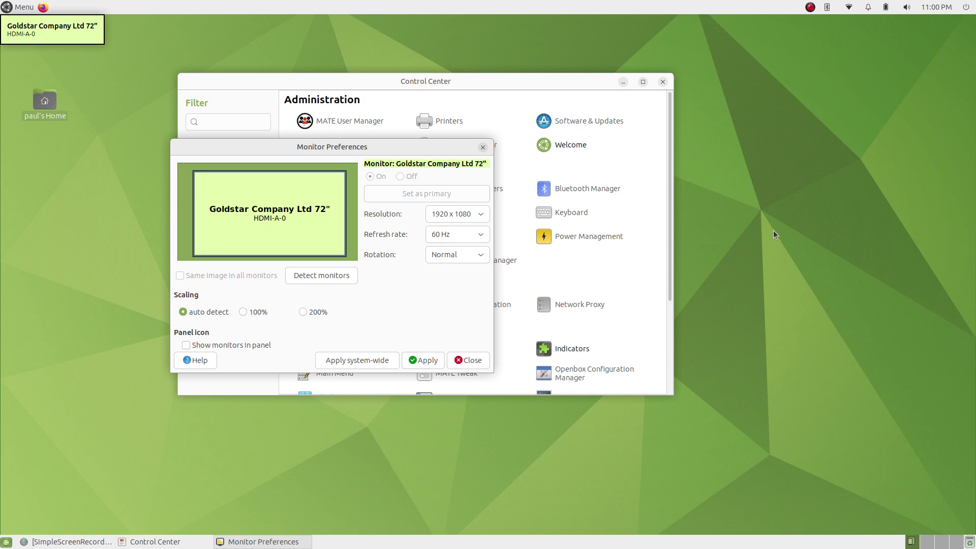
pyautogui.click(449, 257)
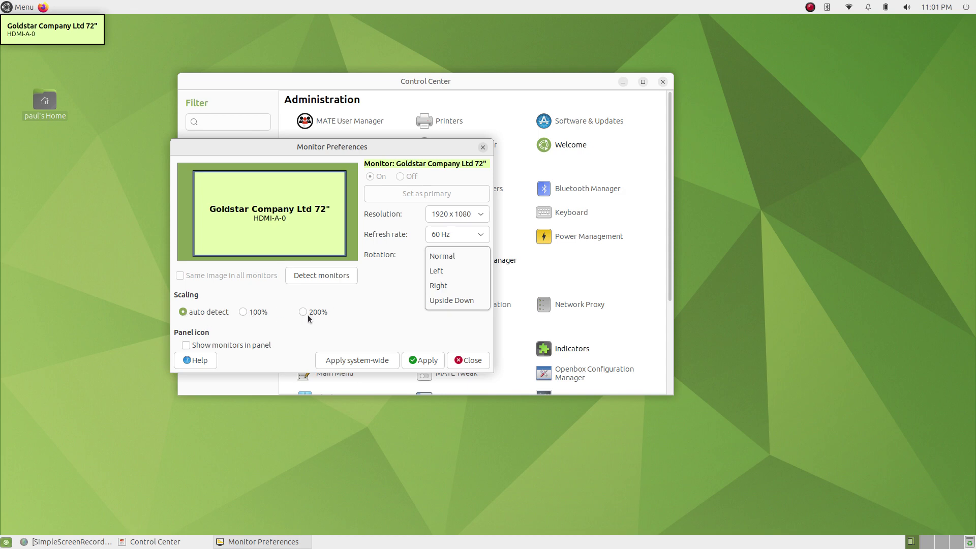
pyautogui.click(367, 304)
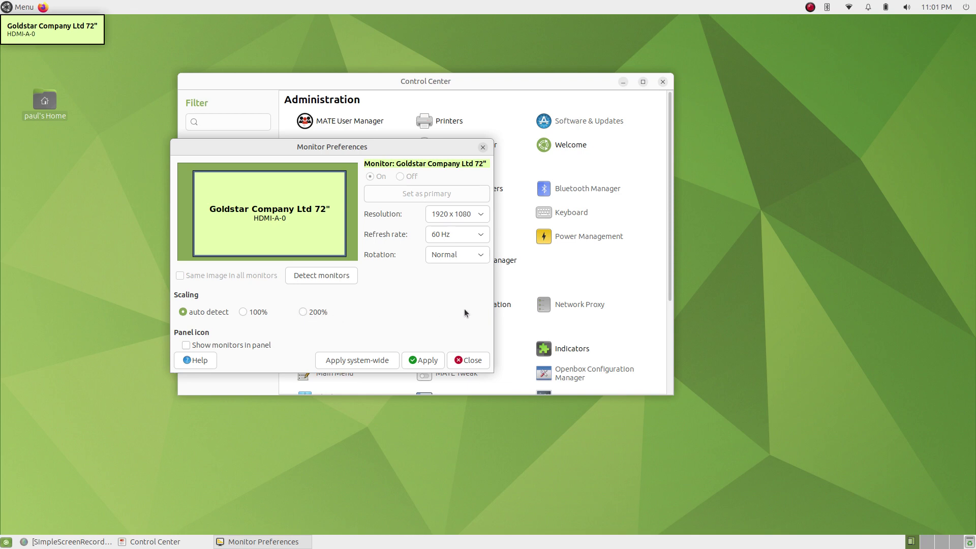
pyautogui.click(468, 361)
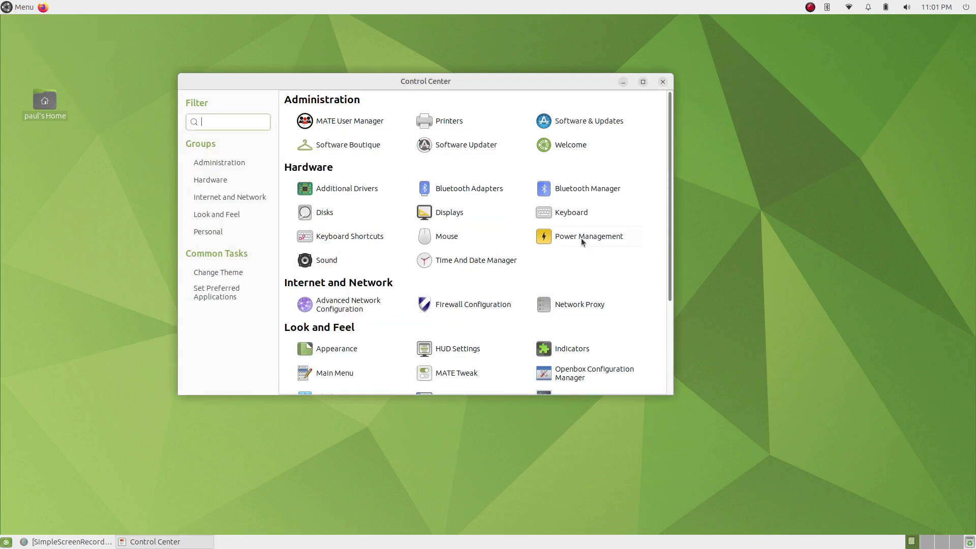
# Step: View the Keyboard, Keyboard Shortcuts and Mouse settings one after another, closing each window
pyautogui.click(569, 214)
pyautogui.click(616, 122)
pyautogui.click(355, 237)
pyautogui.click(358, 20)
pyautogui.click(445, 245)
pyautogui.click(609, 82)
# Step: View Power Management Preferences from the Control Center and again from the battery indicator's Power Settings, closing it each time
pyautogui.click(577, 241)
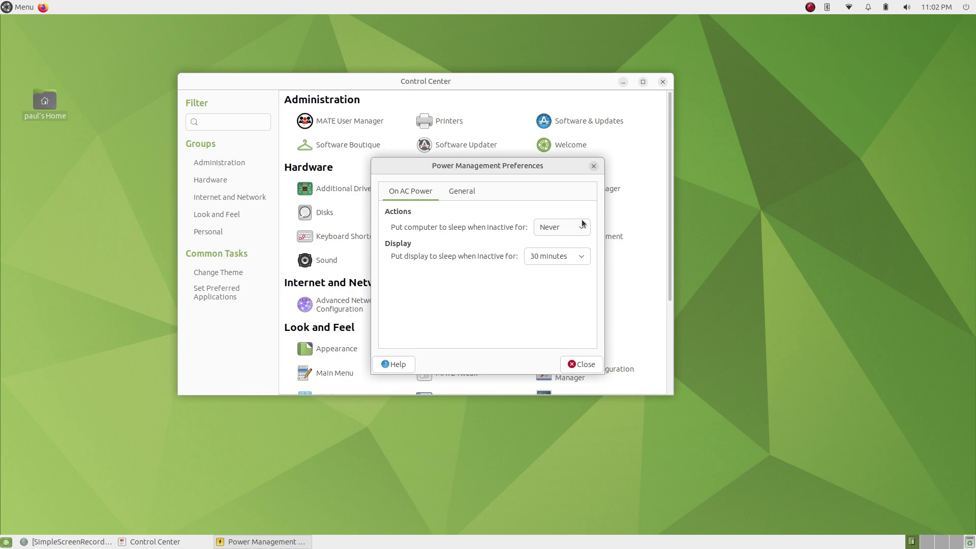
pyautogui.click(594, 165)
pyautogui.click(886, 7)
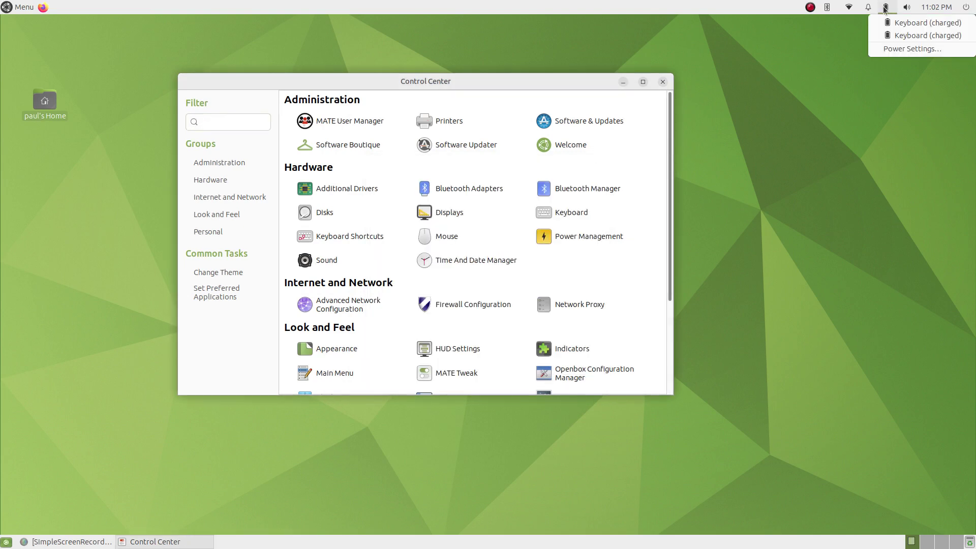
pyautogui.click(899, 50)
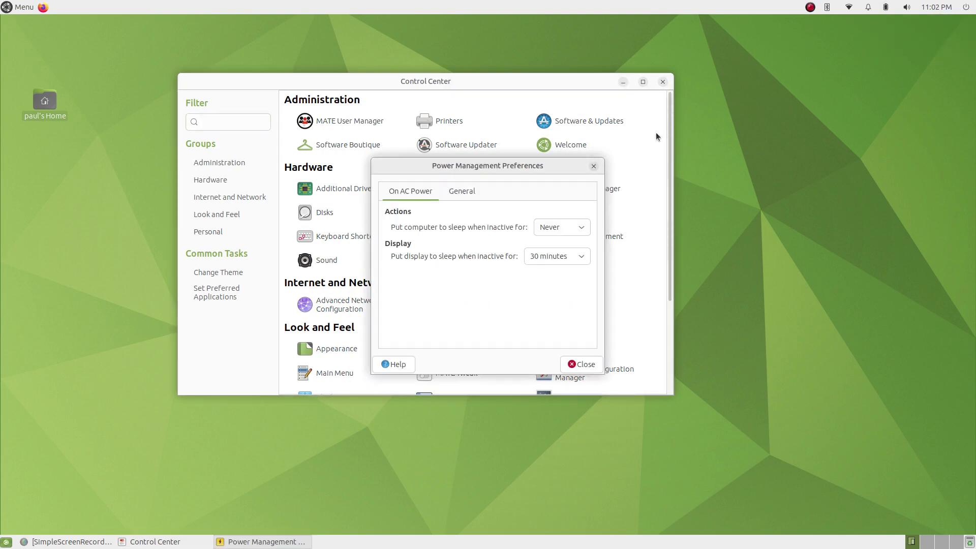
pyautogui.click(593, 166)
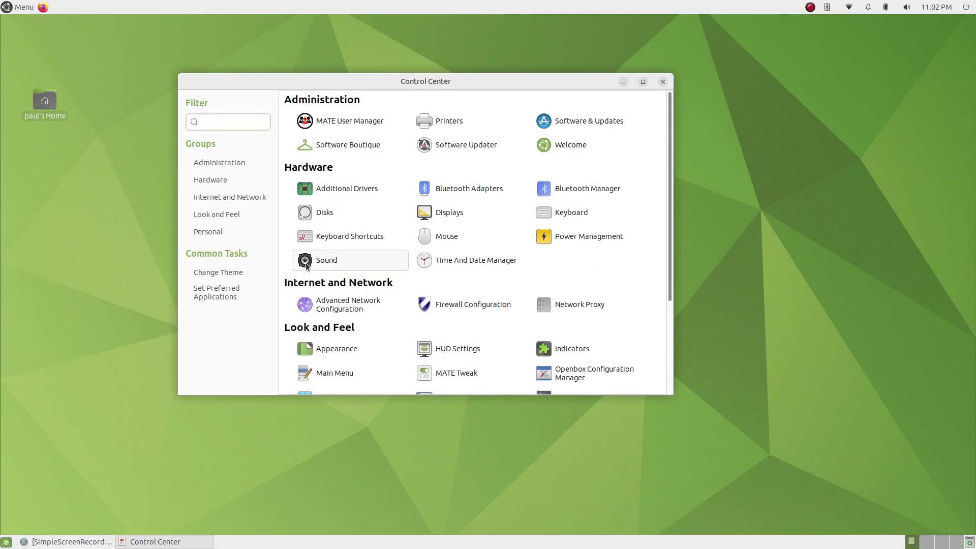
# Step: View the hardware, input and output device settings in Sound Preferences and close the window
pyautogui.click(327, 260)
pyautogui.click(400, 211)
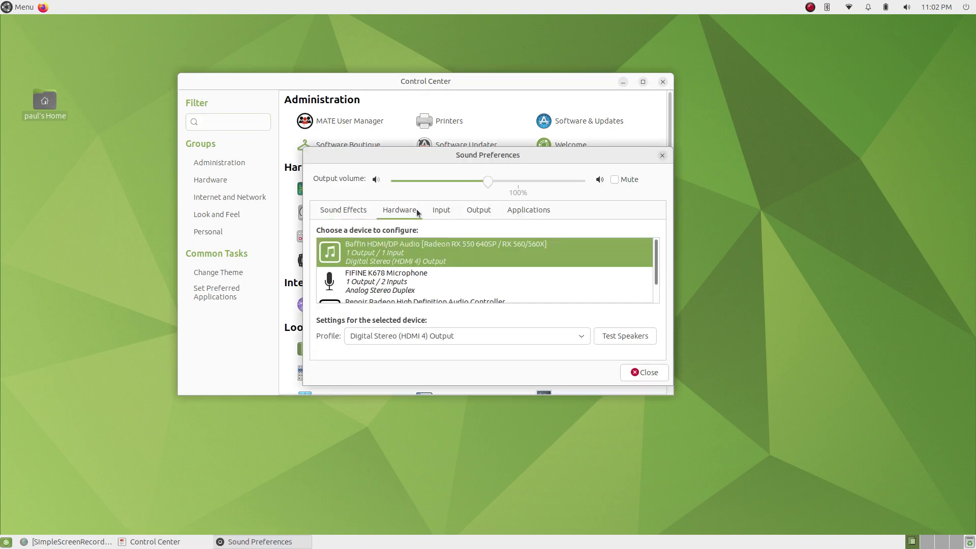
pyautogui.click(441, 210)
pyautogui.click(479, 210)
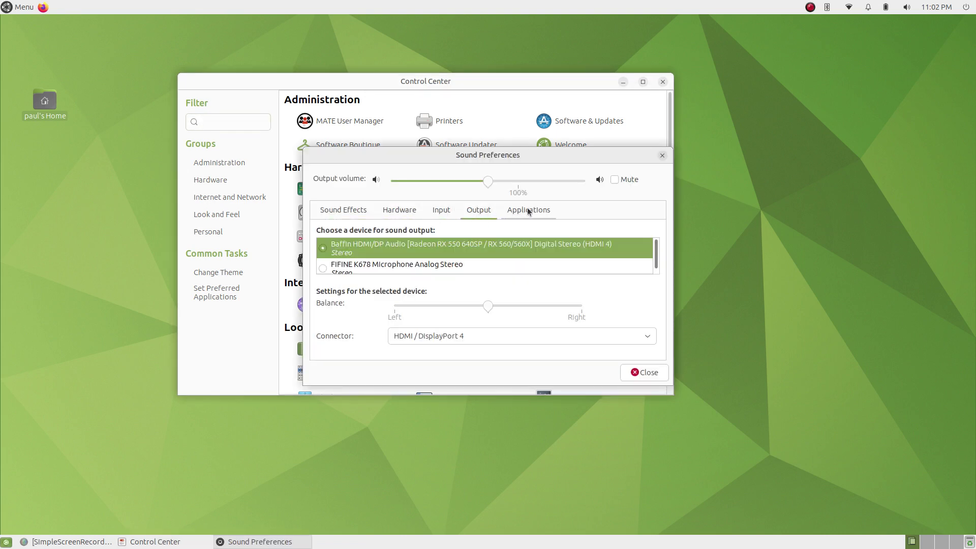
pyautogui.click(662, 155)
# Step: Open Time and Date Manager, view the time zone map, and close both windows without confirming a new zone
pyautogui.click(468, 263)
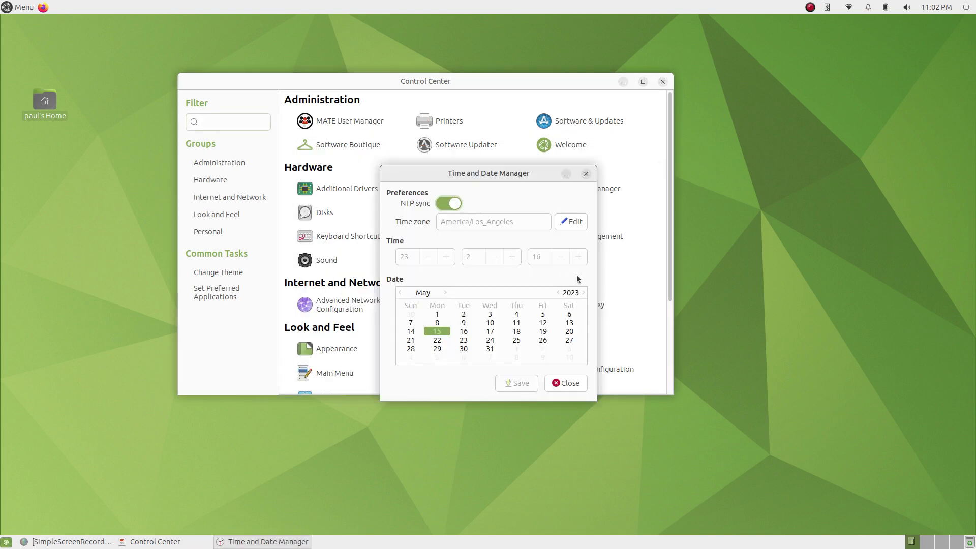
pyautogui.click(576, 222)
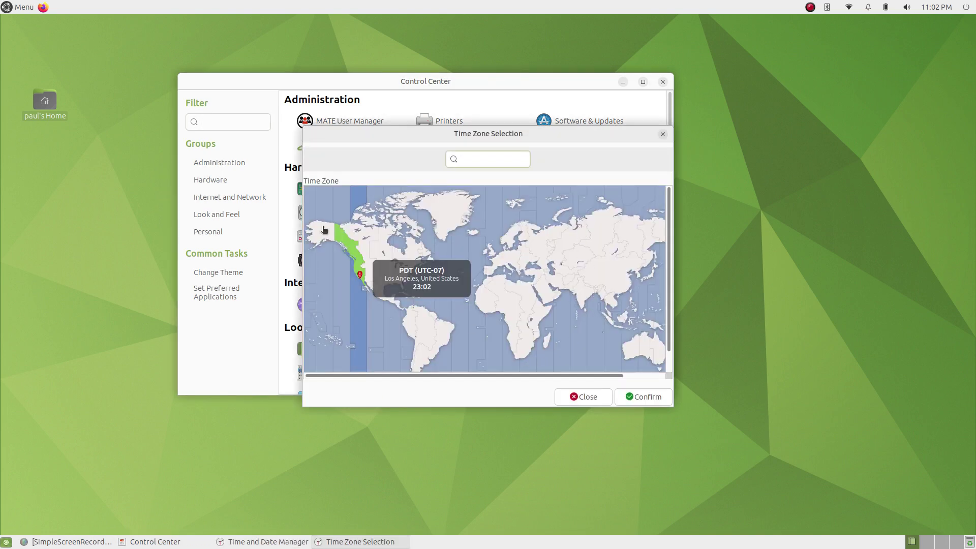
pyautogui.click(510, 304)
pyautogui.click(582, 398)
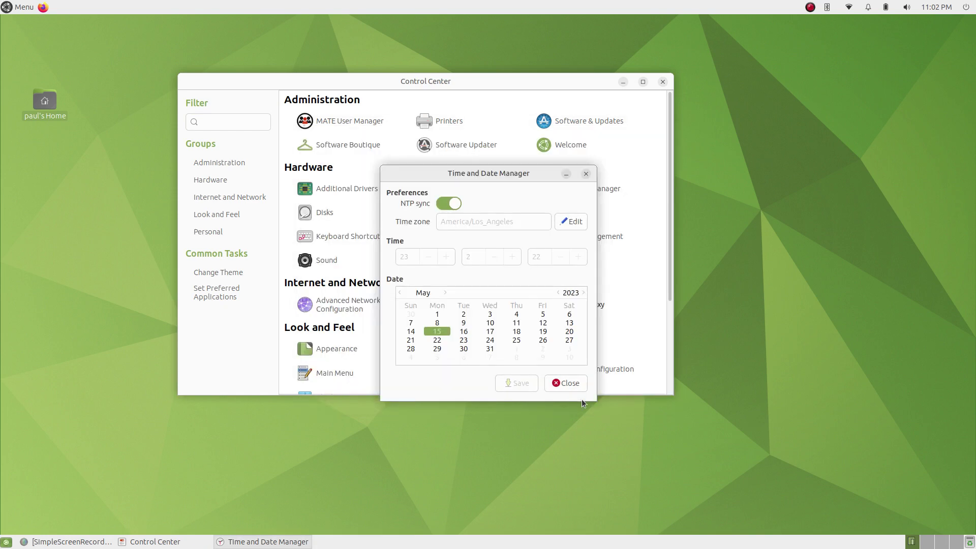
pyautogui.click(559, 382)
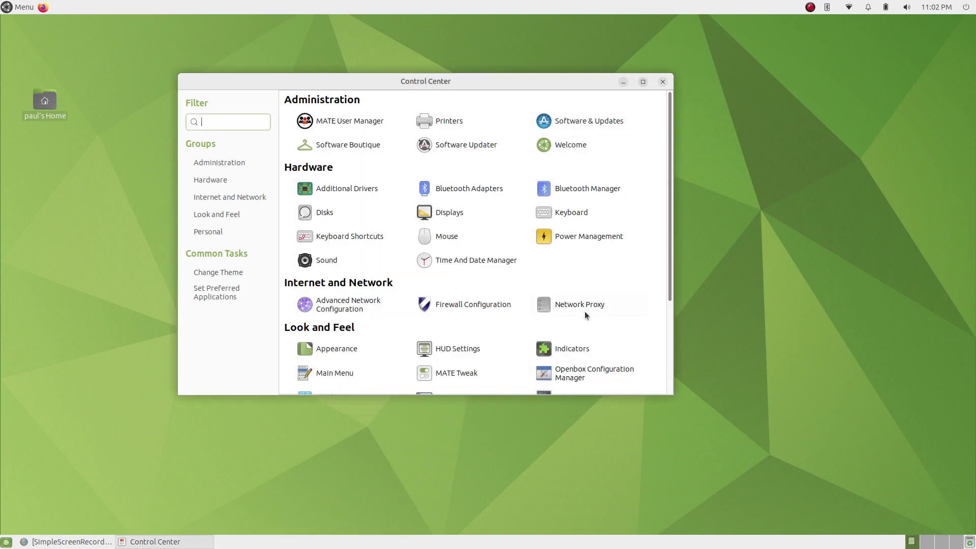
# Step: View the saved Wi-Fi connection's IPv4 settings in Advanced Network Configuration, cancel editing, and close Network Connections
pyautogui.click(340, 310)
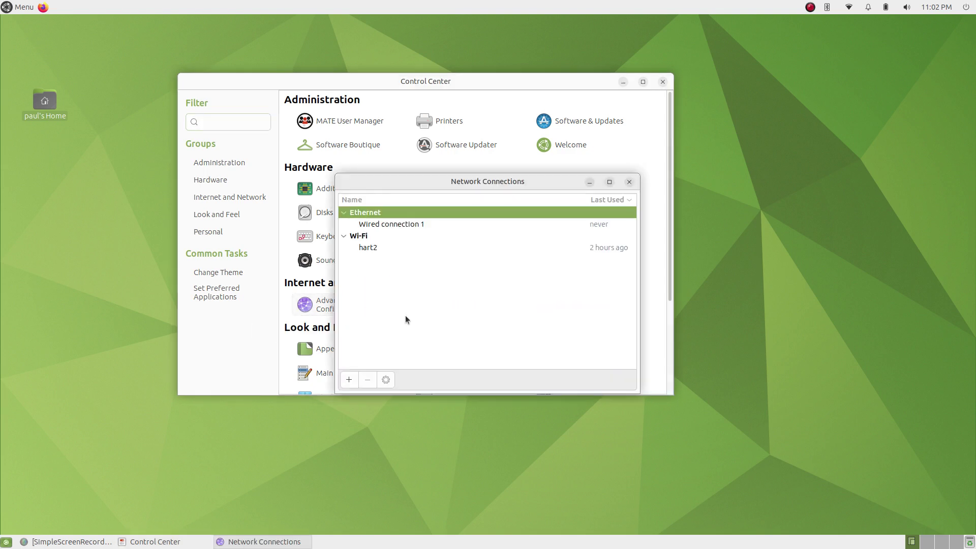
pyautogui.click(377, 247)
pyautogui.doubleClick(508, 248)
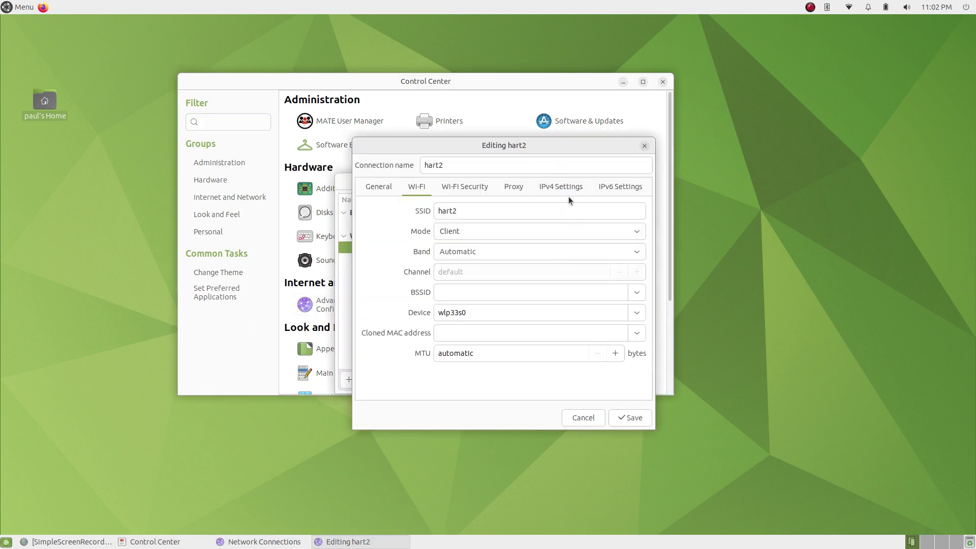
pyautogui.click(559, 186)
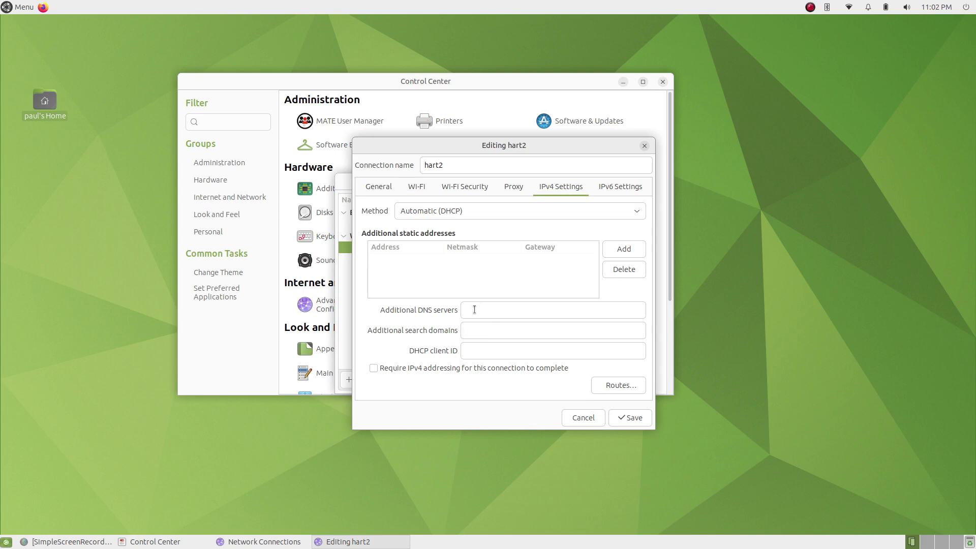
pyautogui.click(583, 418)
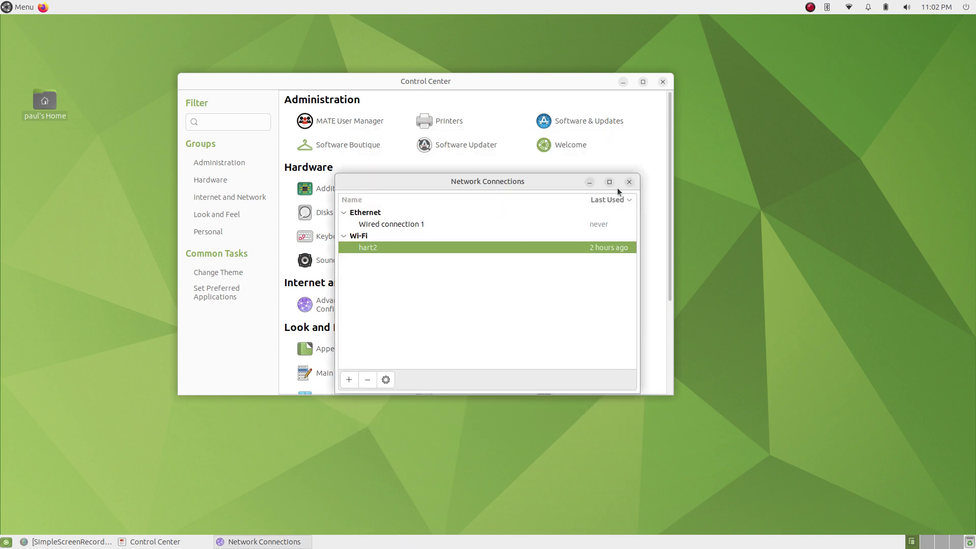
pyautogui.click(630, 182)
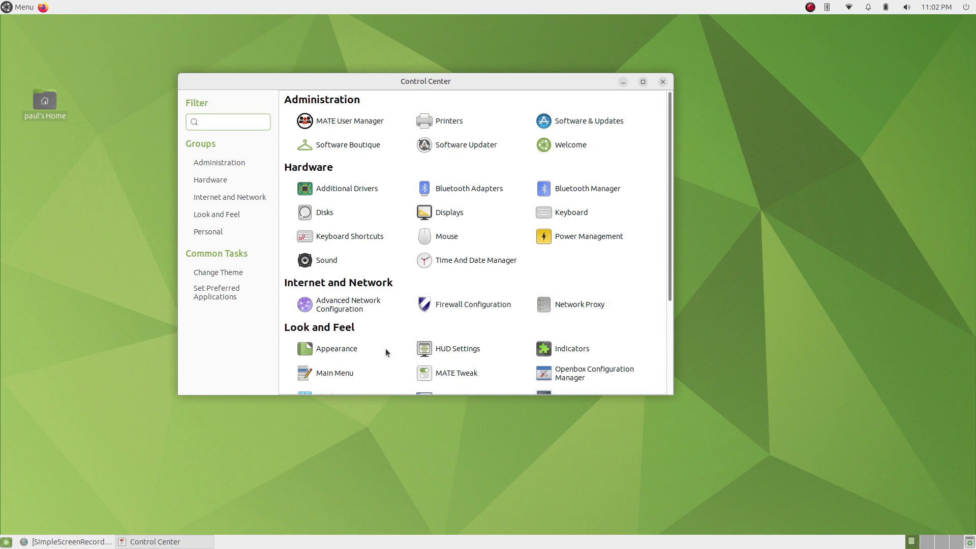
# Step: Open Appearance Preferences, move its window over the Control Center, and browse the available themes down to Yaru-viridian-dark
pyautogui.click(324, 353)
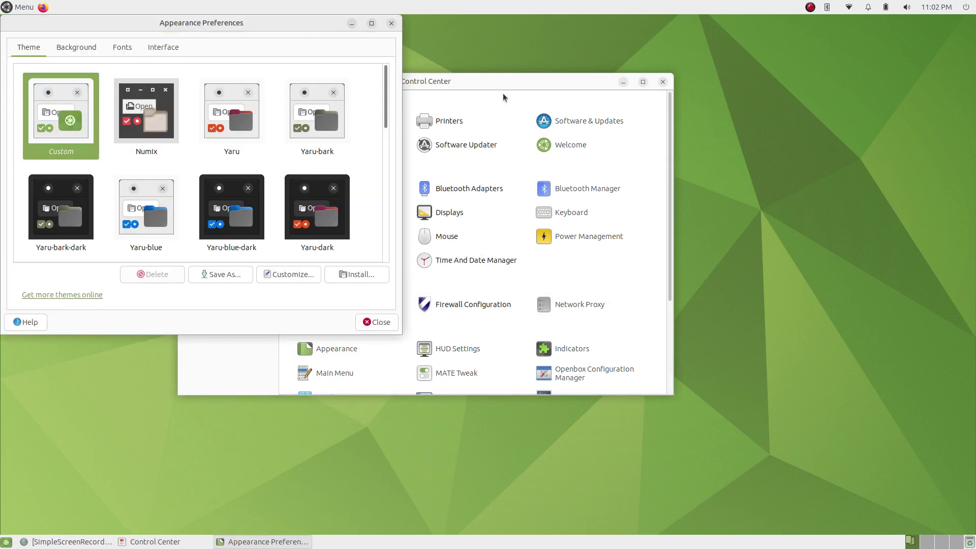
pyautogui.moveTo(324, 26); pyautogui.dragTo(488, 163)
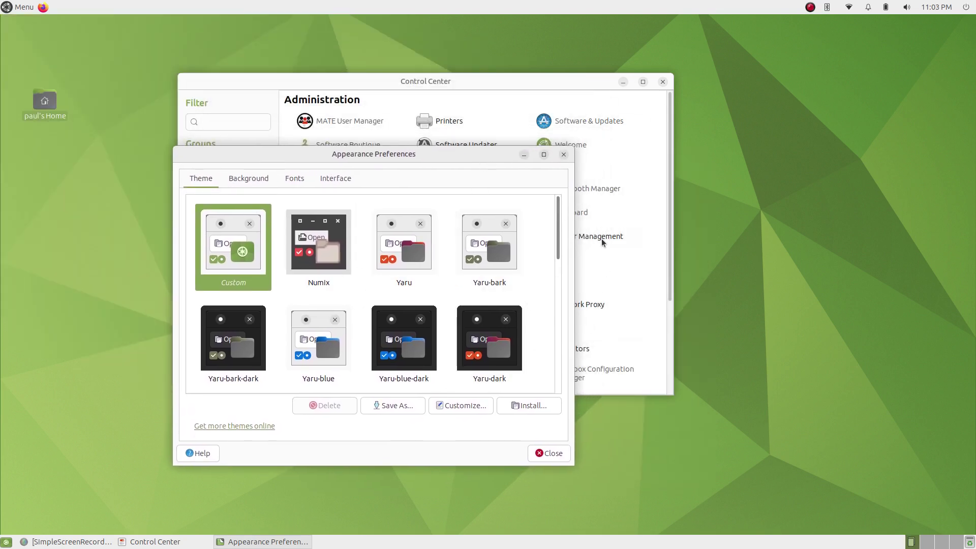
pyautogui.moveTo(559, 241); pyautogui.dragTo(564, 379)
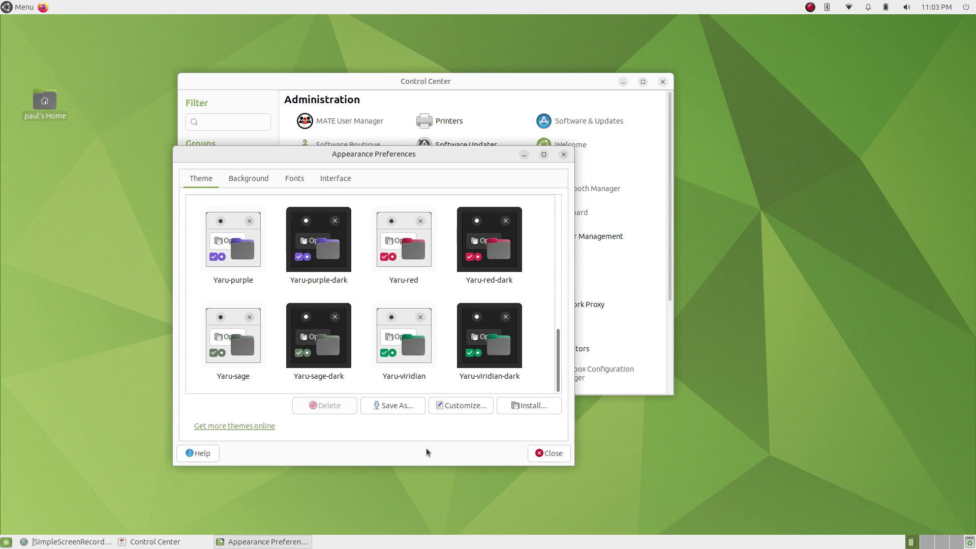
# Step: View the background choices, the desktop's context options, and the font settings of Appearance Preferences
pyautogui.click(249, 179)
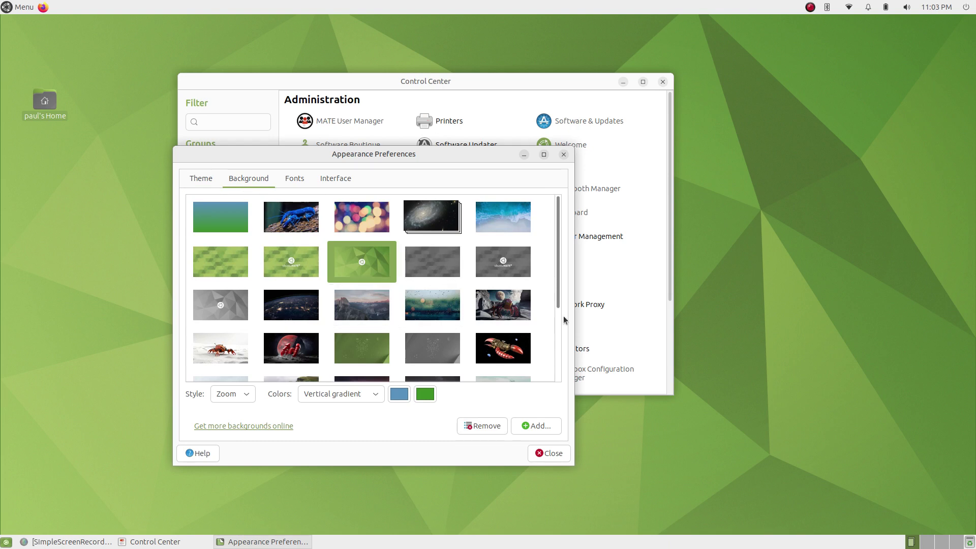
pyautogui.rightClick(761, 140)
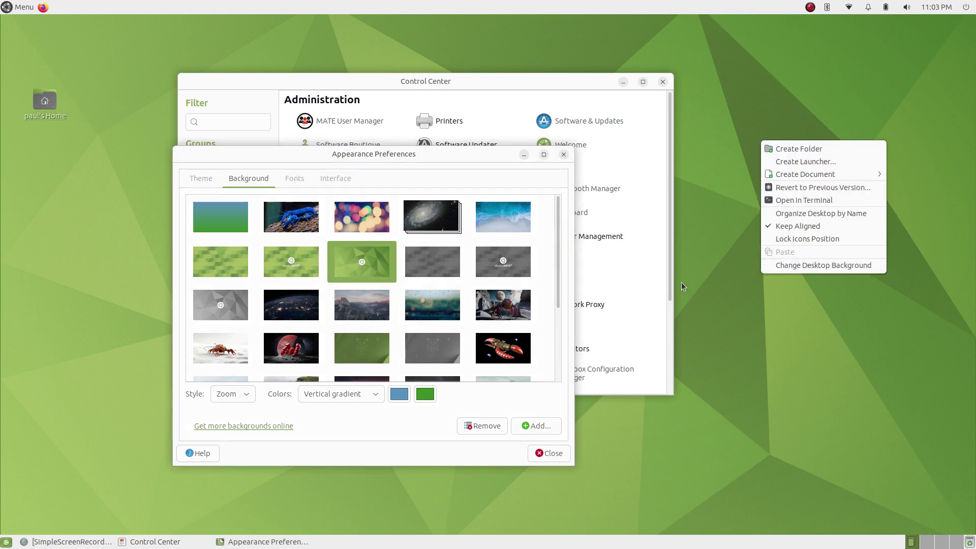
pyautogui.click(332, 181)
pyautogui.click(294, 180)
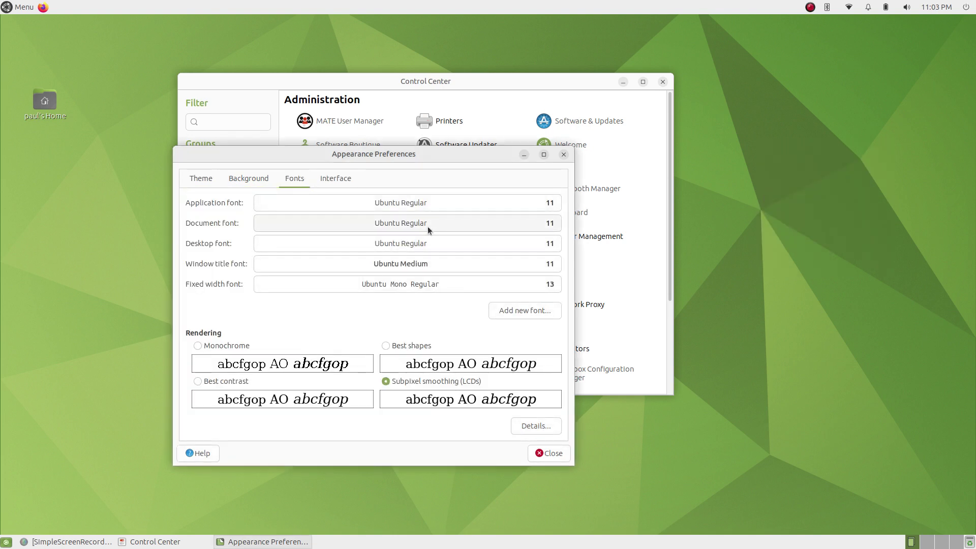
# Step: Move Appearance Preferences away from the desktop's Home icon and set the desktop font size to 36
pyautogui.moveTo(427, 151); pyautogui.dragTo(580, 191)
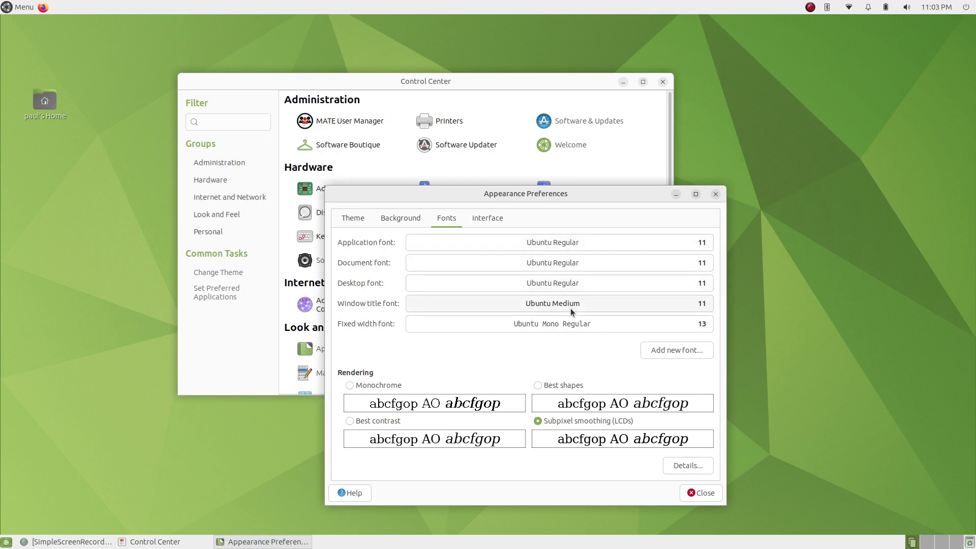
pyautogui.click(47, 105)
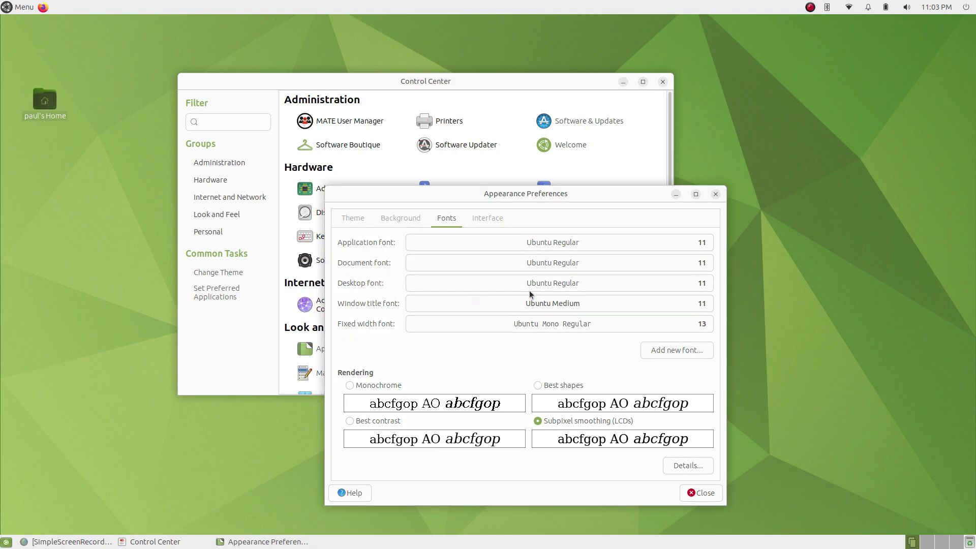
pyautogui.click(549, 284)
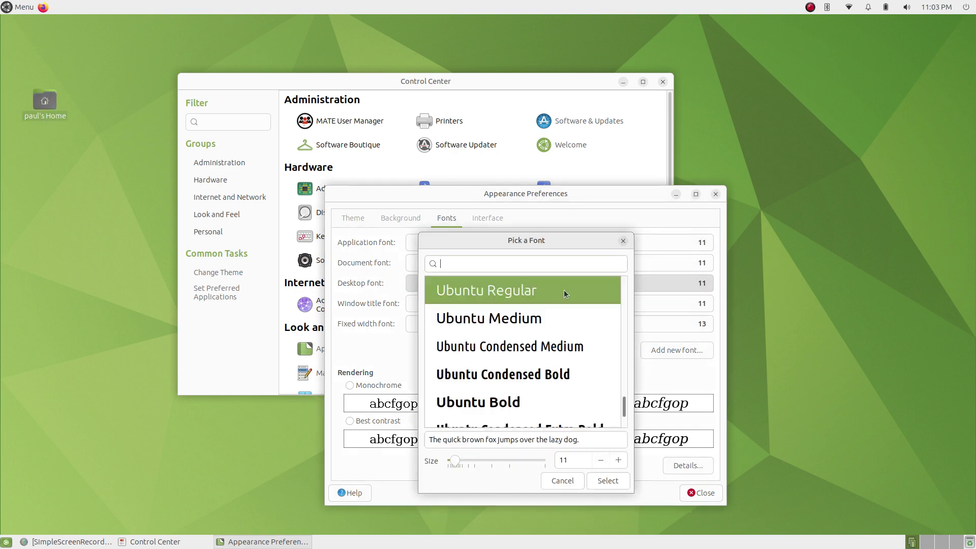
pyautogui.click(454, 461)
pyautogui.moveTo(455, 462); pyautogui.dragTo(462, 461)
pyautogui.click(608, 481)
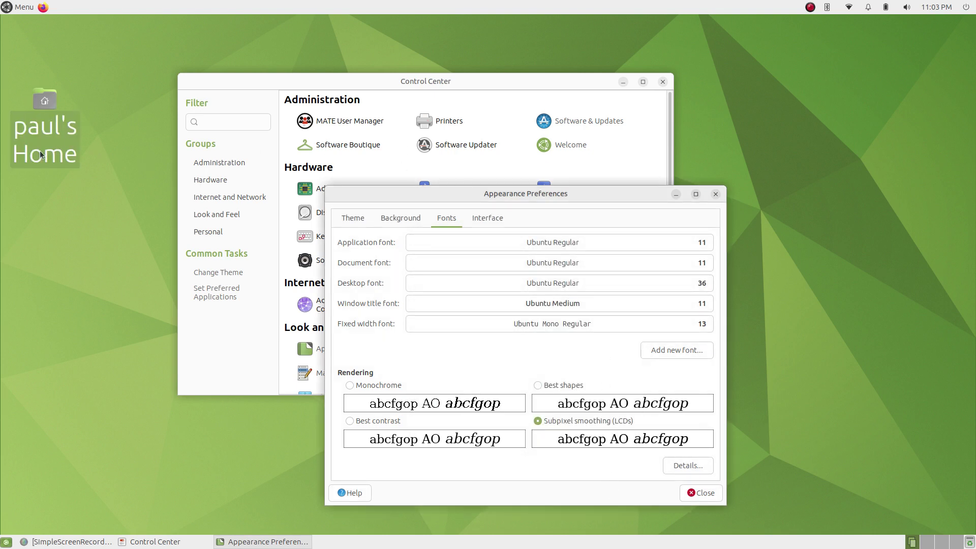
# Step: Set the desktop font size to 11 and close Appearance Preferences
pyautogui.click(694, 283)
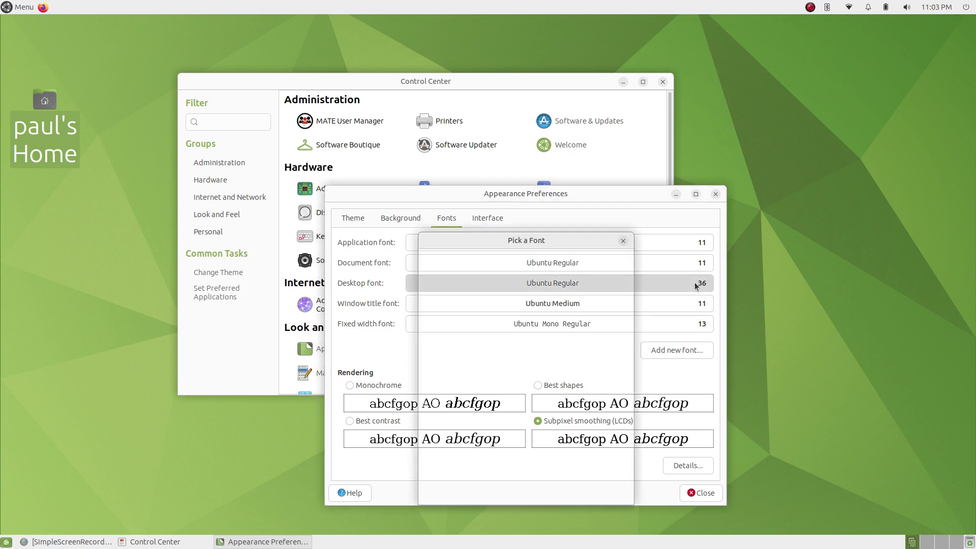
pyautogui.doubleClick(569, 472)
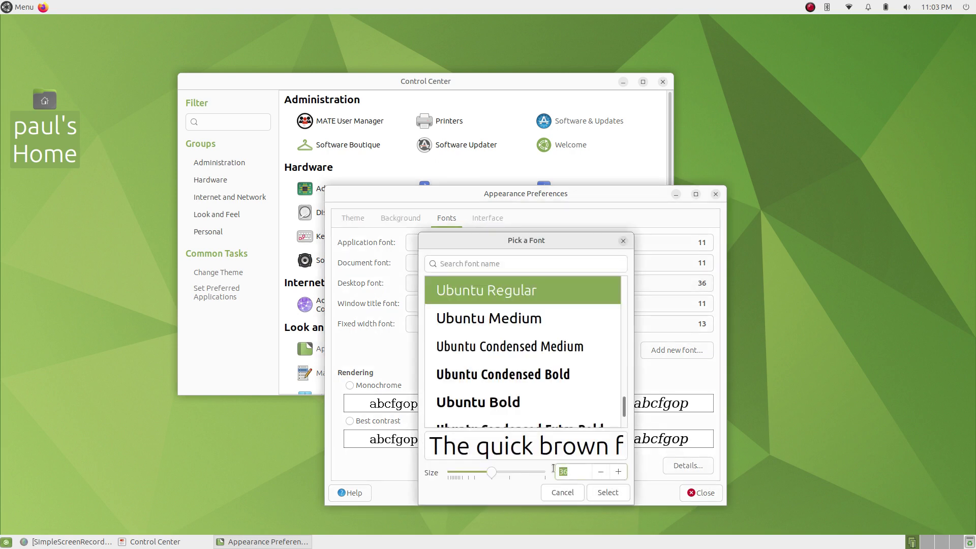
pyautogui.write('11')
pyautogui.click(610, 492)
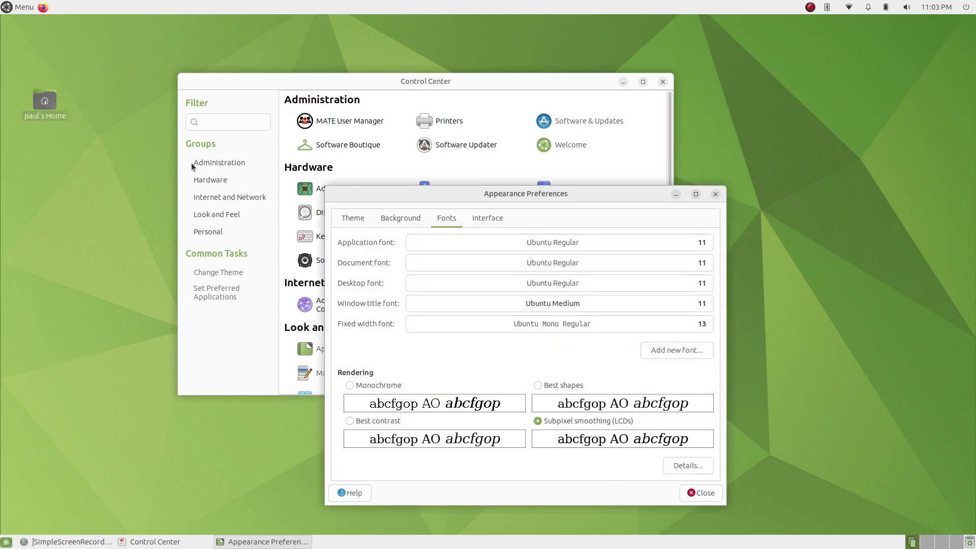
pyautogui.click(704, 492)
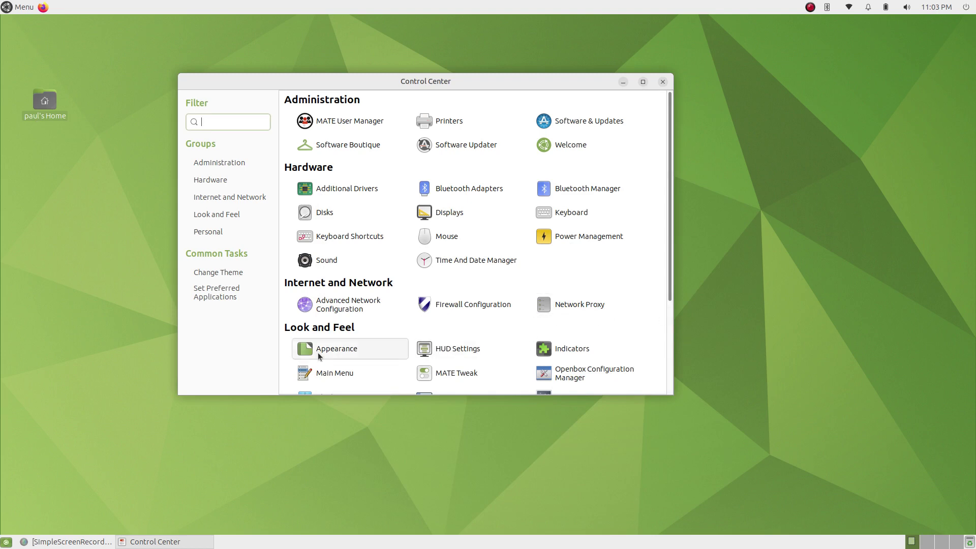
# Step: Reopen Appearance Preferences from the Control Center, view its interface options, and close it
pyautogui.click(319, 356)
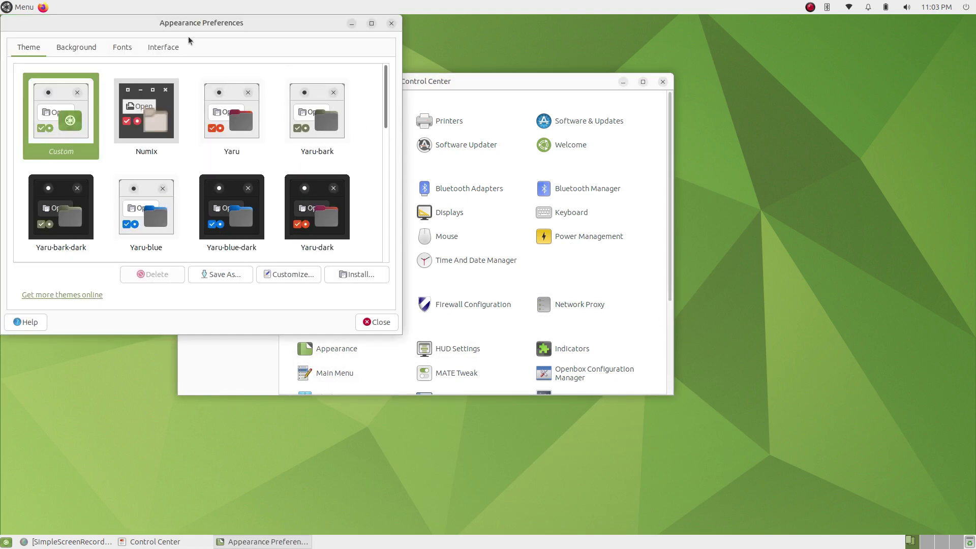
pyautogui.click(162, 49)
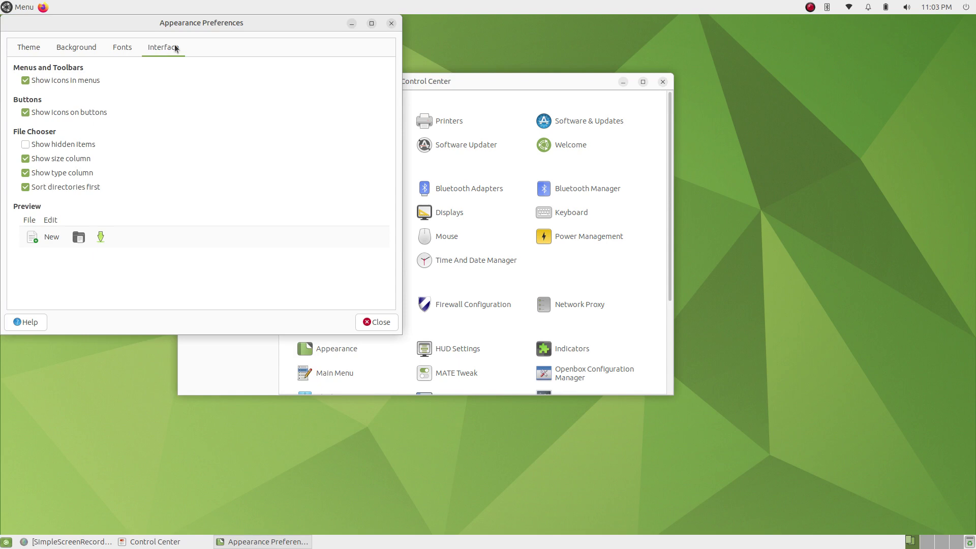
pyautogui.click(392, 23)
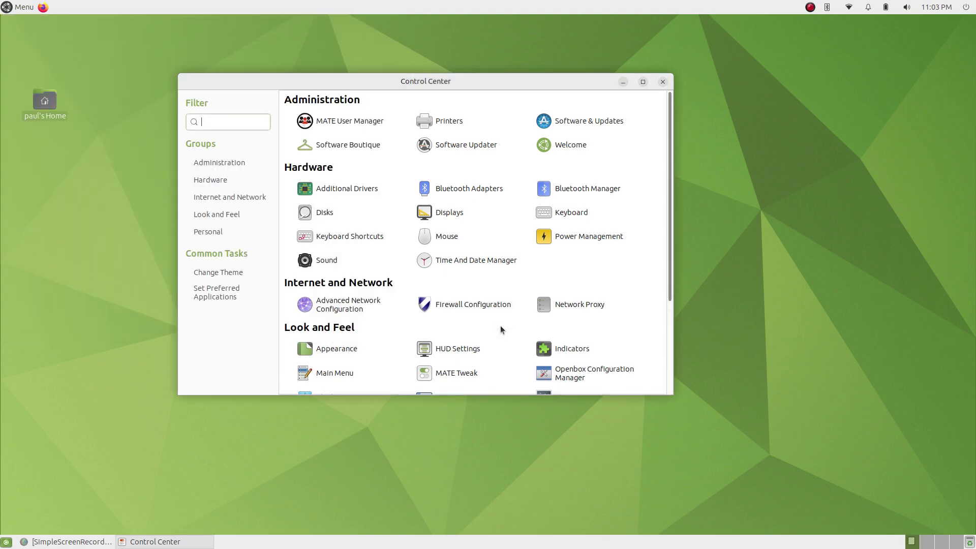
# Step: View HUD Settings and the session options of the Indicators settings, closing each window
pyautogui.click(483, 352)
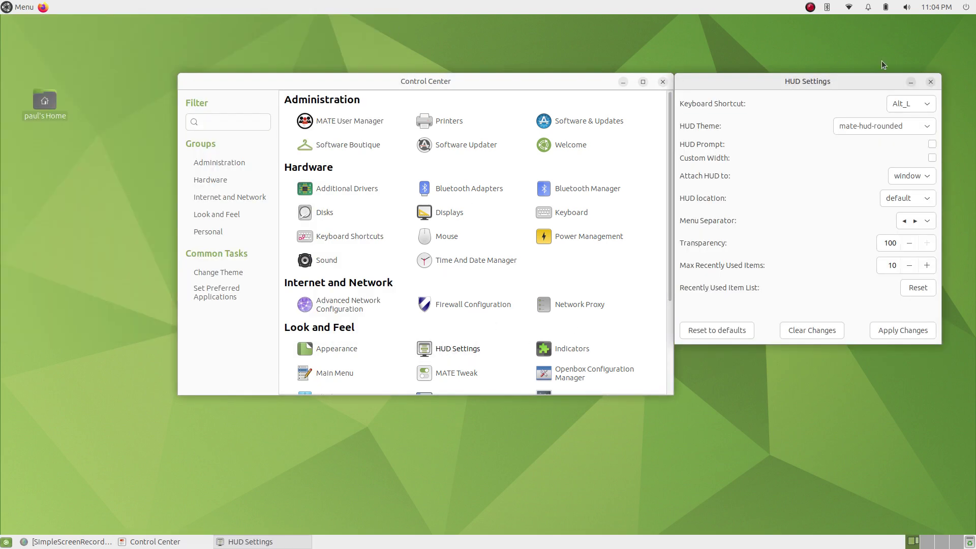
pyautogui.click(932, 82)
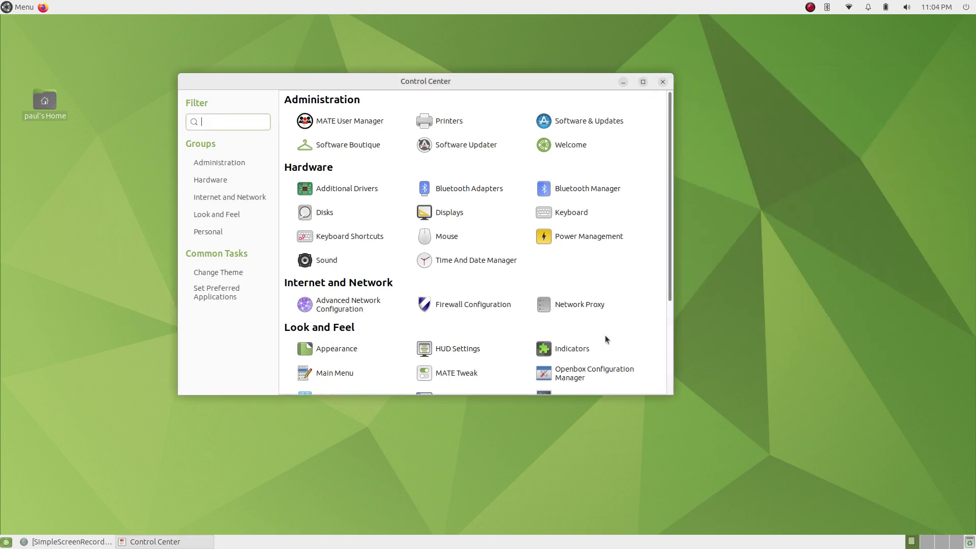
pyautogui.click(559, 349)
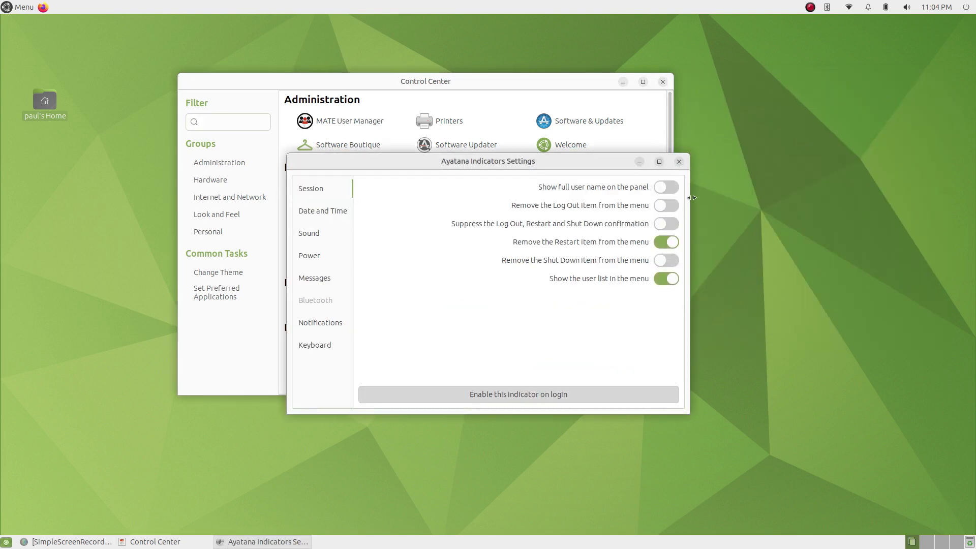
pyautogui.click(678, 161)
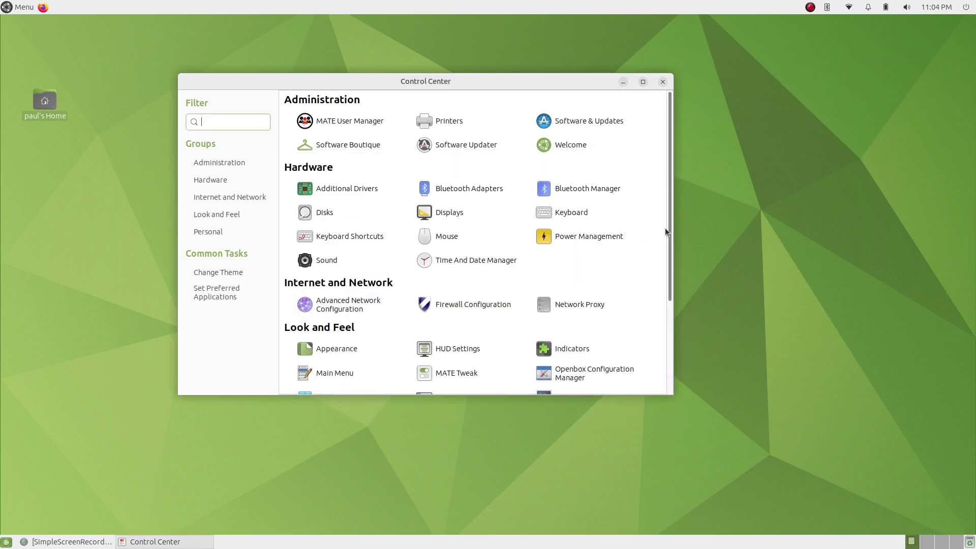
# Step: Open the Main Menu editor, view the Accessories properties and icon choices, and close everything without changes
pyautogui.moveTo(669, 250); pyautogui.dragTo(669, 323)
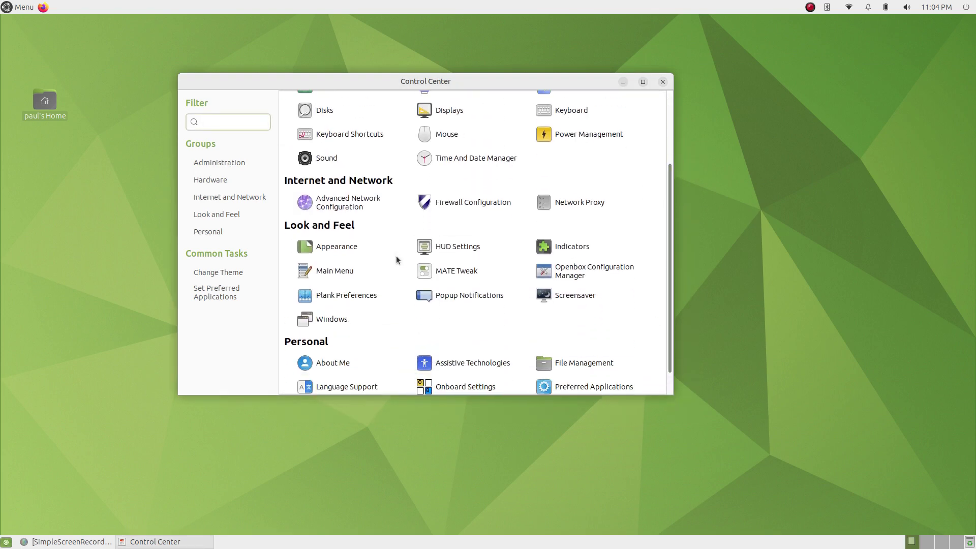
pyautogui.click(353, 273)
pyautogui.moveTo(225, 11); pyautogui.dragTo(550, 147)
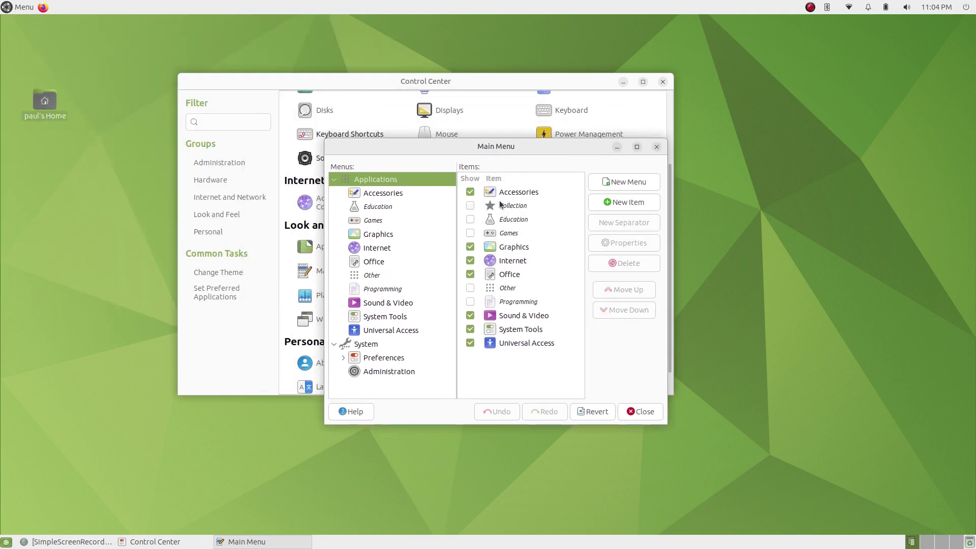
pyautogui.click(484, 195)
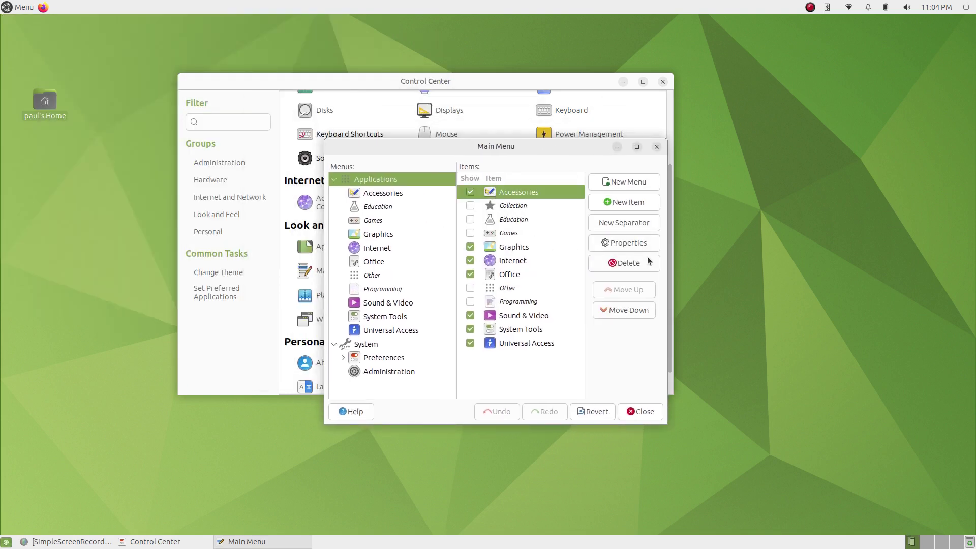
pyautogui.click(618, 239)
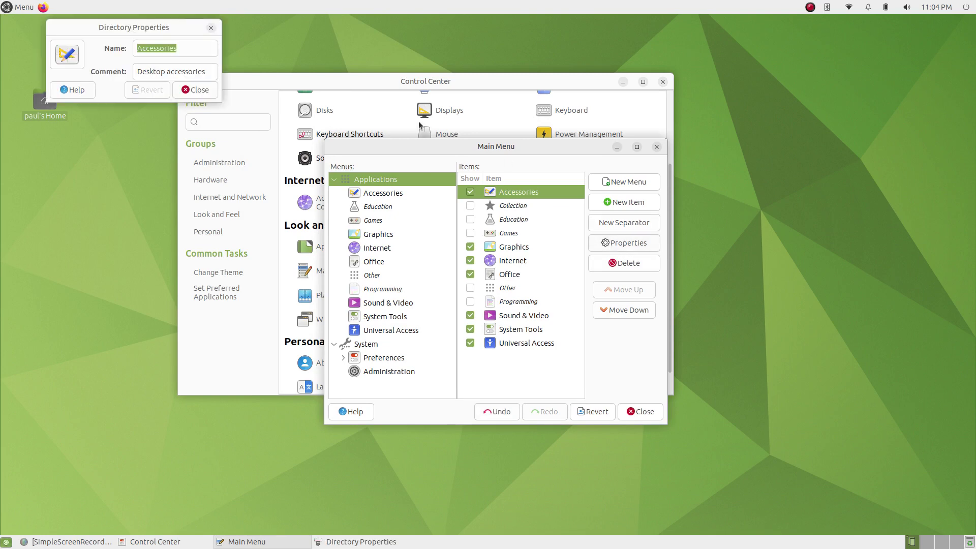
pyautogui.moveTo(115, 26); pyautogui.dragTo(179, 200)
pyautogui.click(128, 229)
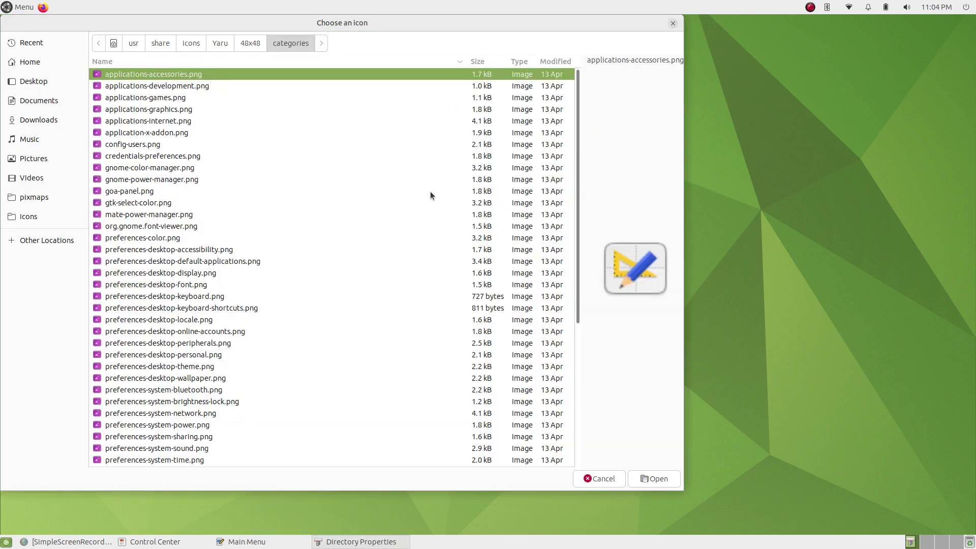
pyautogui.click(672, 24)
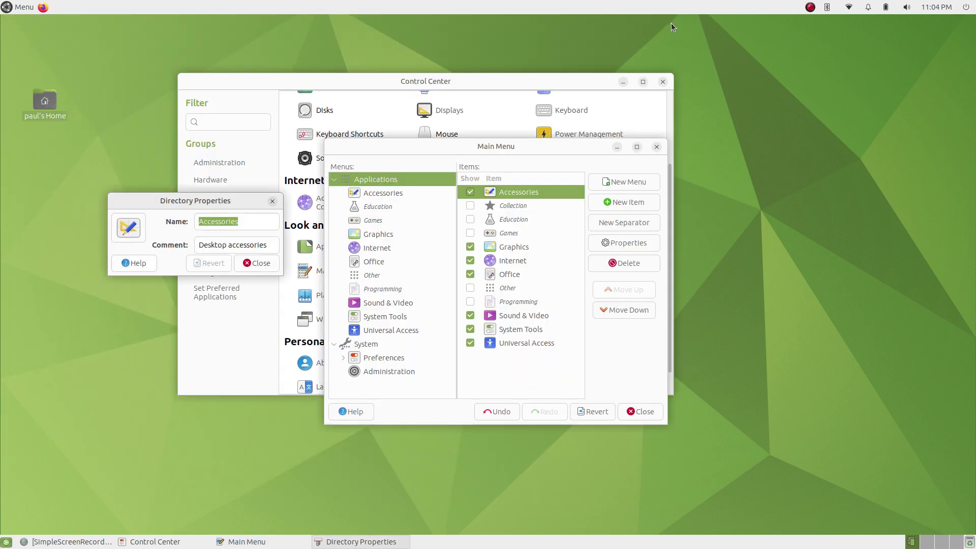
pyautogui.click(272, 202)
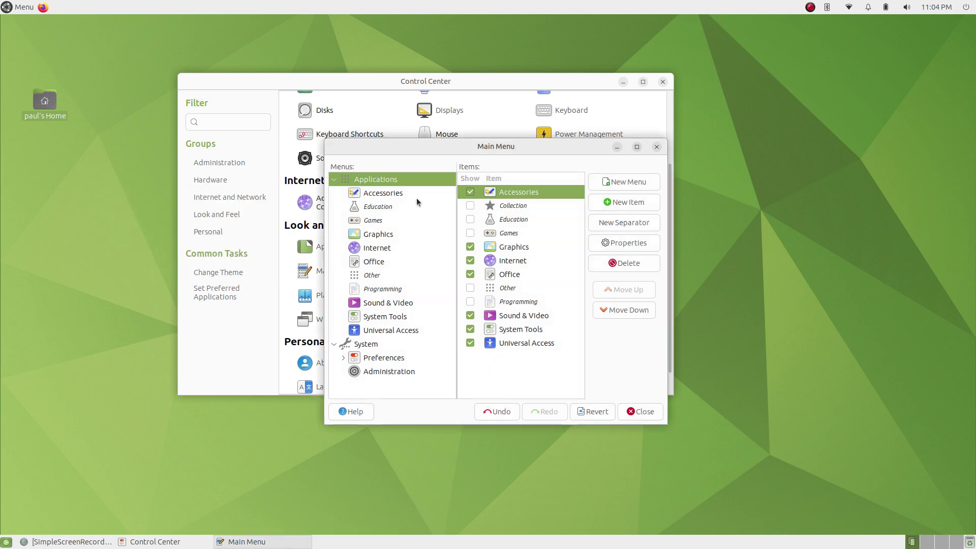
pyautogui.click(657, 147)
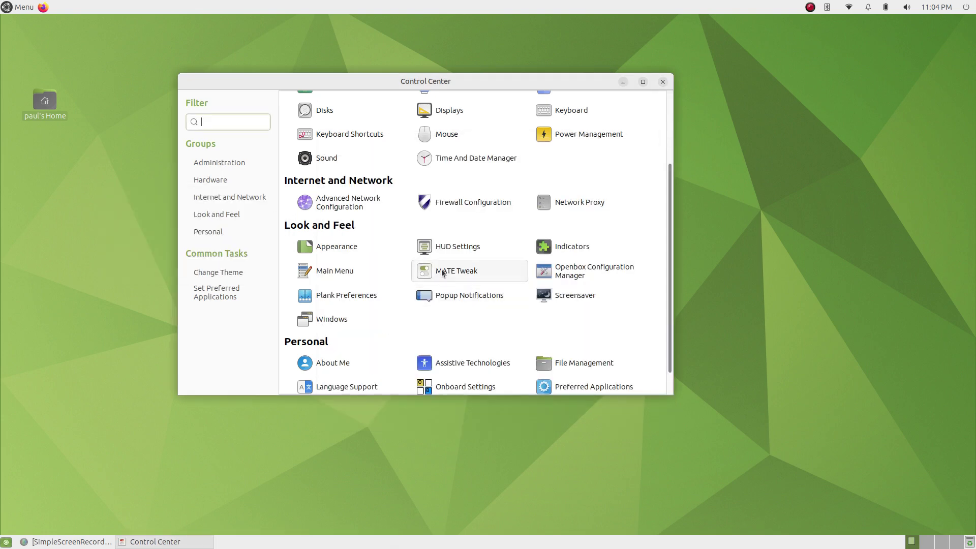
# Step: Open MATE Tweak from the Control Center's Look and Feel group and move its window
pyautogui.click(460, 271)
pyautogui.moveTo(465, 118); pyautogui.dragTo(359, 104)
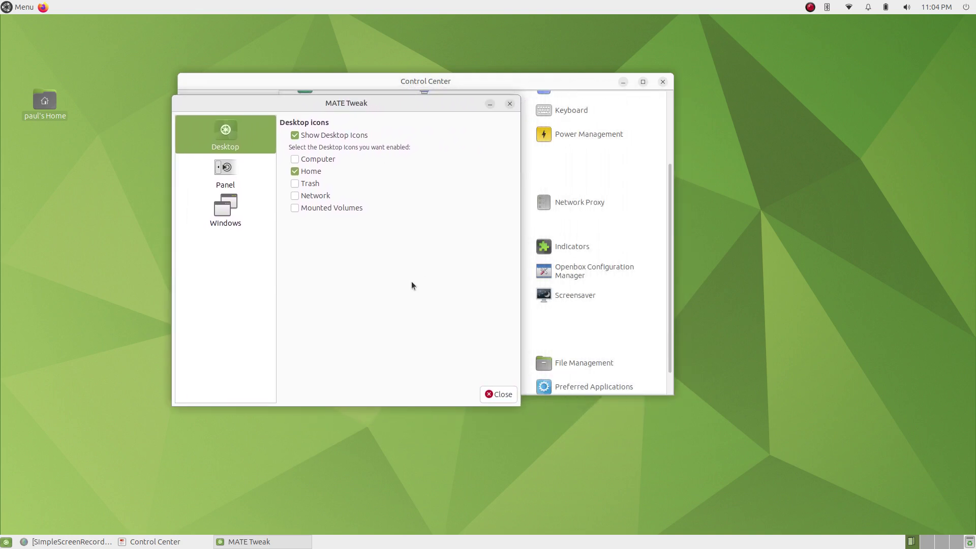
# Step: View the home folder and the Trash in the file manager, and close it
pyautogui.doubleClick(38, 111)
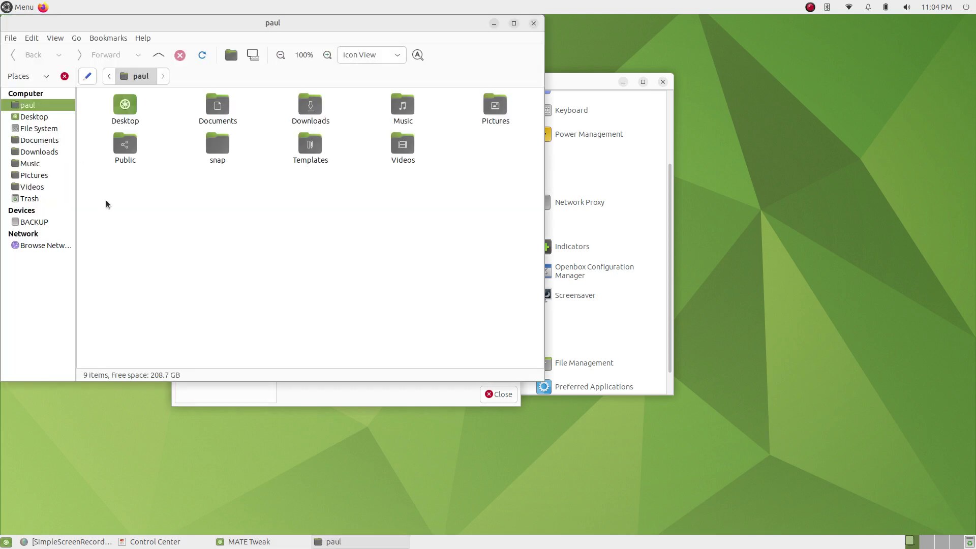
pyautogui.click(28, 200)
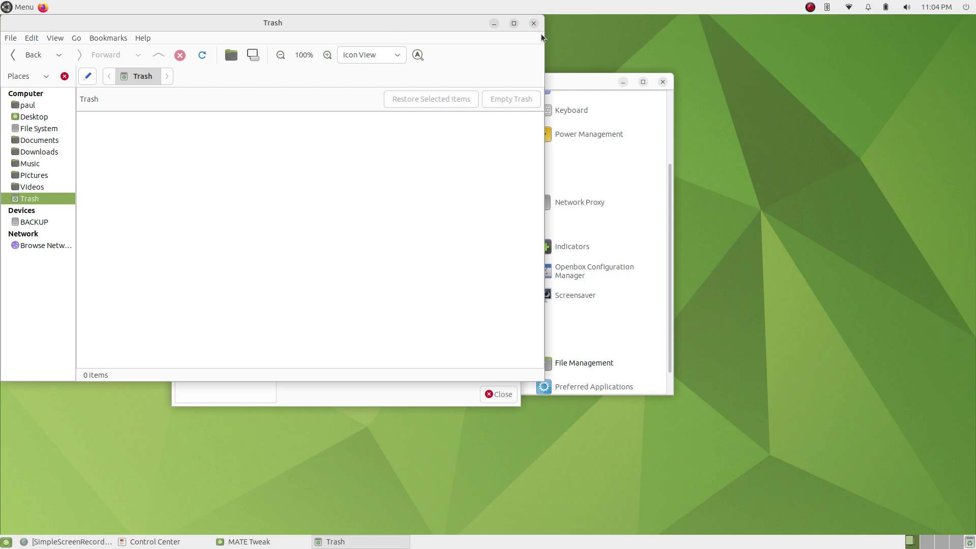
pyautogui.click(534, 23)
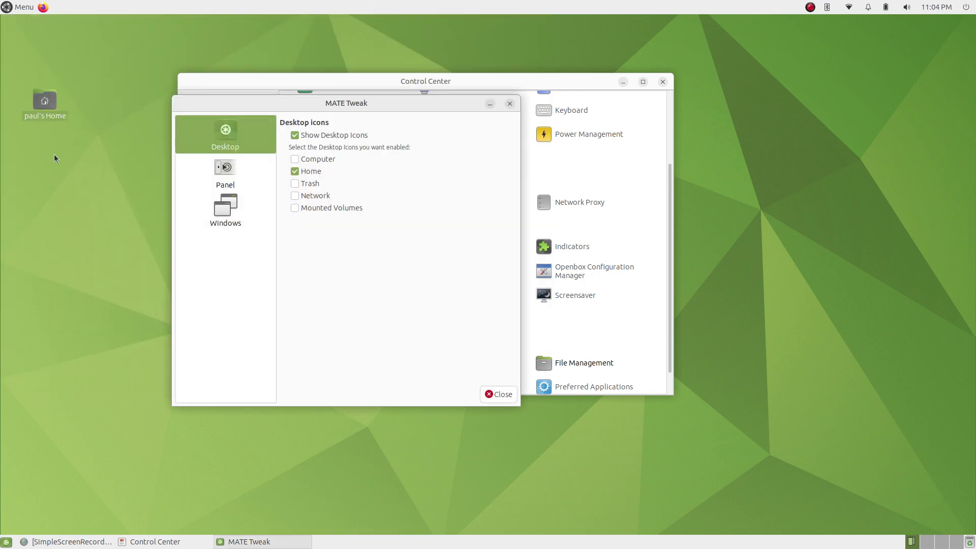
# Step: Enable the Trash desktop icon in MATE Tweak and disable it again
pyautogui.click(295, 184)
pyautogui.click(297, 184)
# Step: Enable the dock in MATE Tweak's panel features, and close MATE Tweak and the Control Center
pyautogui.click(228, 166)
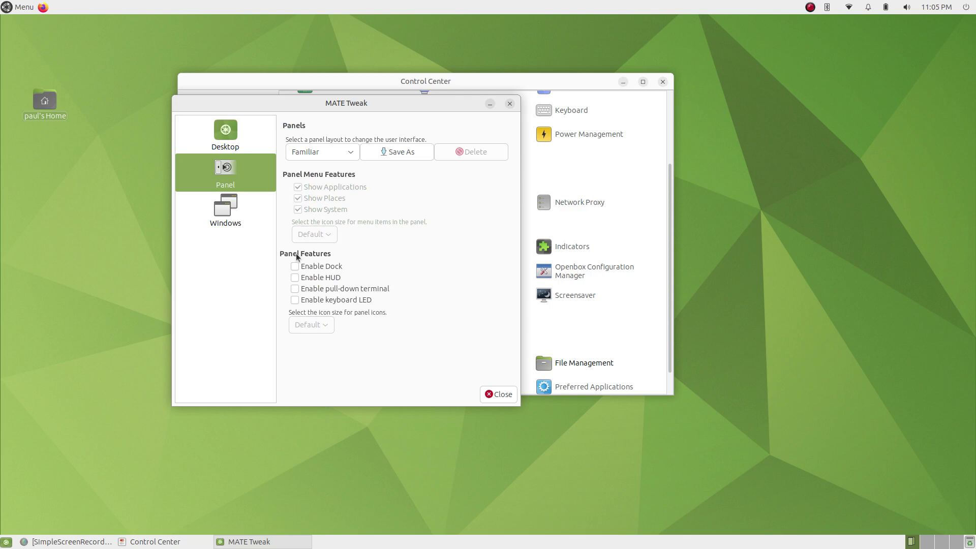
pyautogui.click(330, 268)
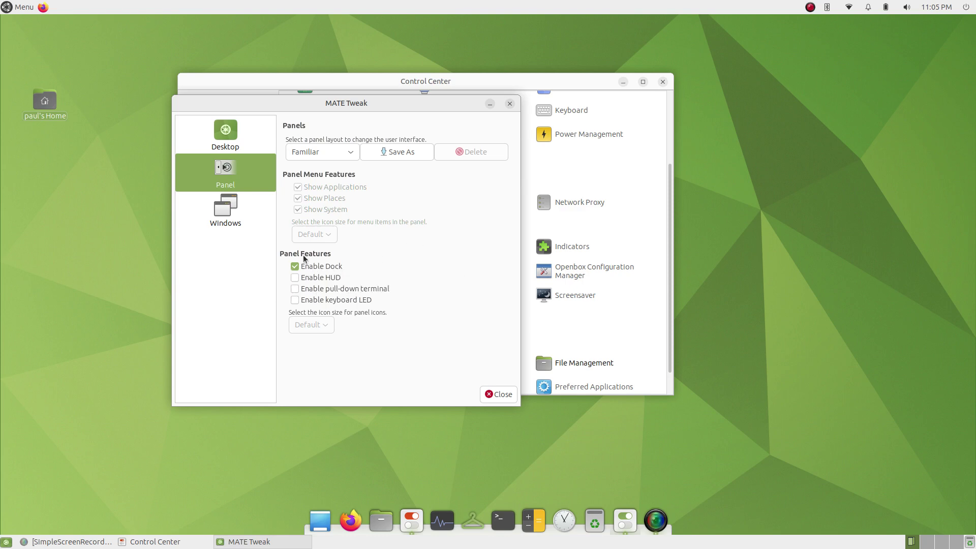
pyautogui.click(487, 394)
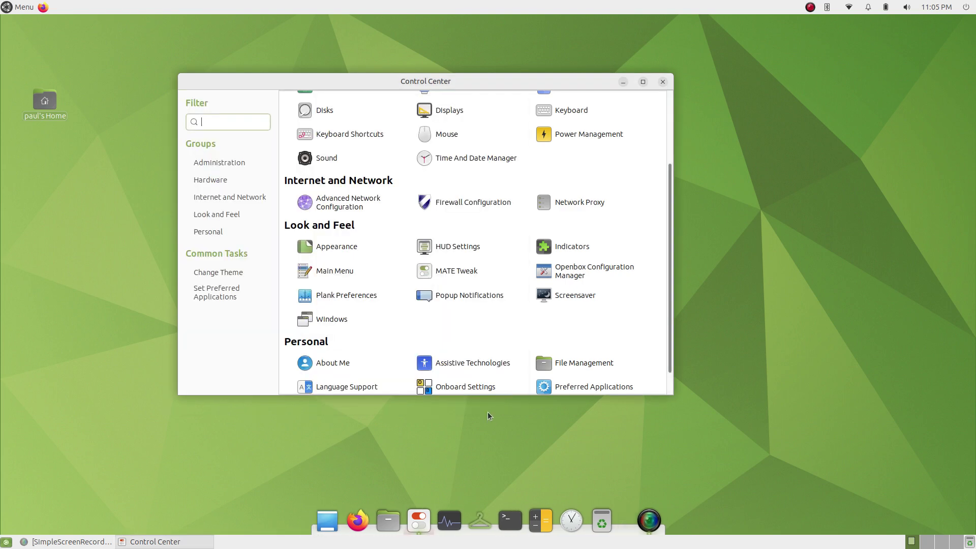
pyautogui.click(662, 82)
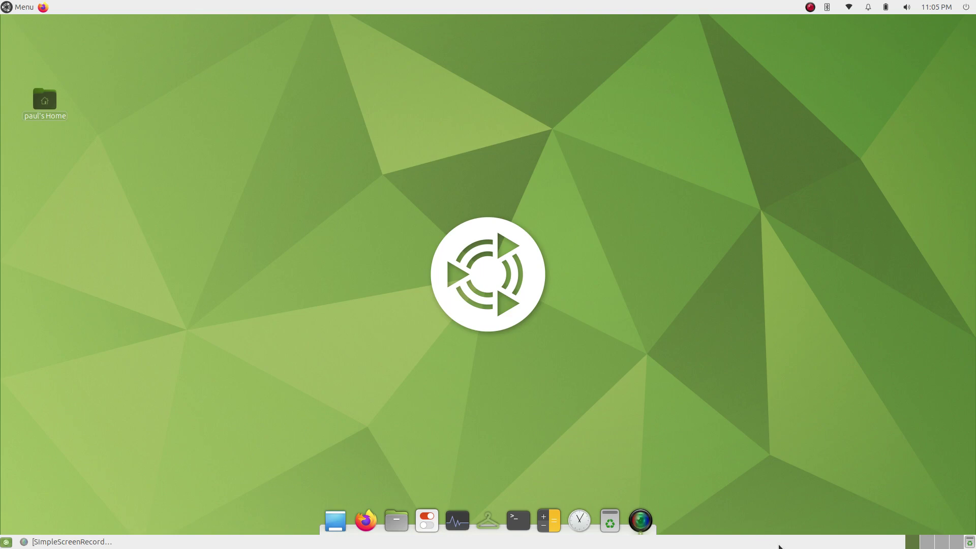
# Step: Turn on Autohide in the bottom panel's properties and close the dialog
pyautogui.rightClick(774, 543)
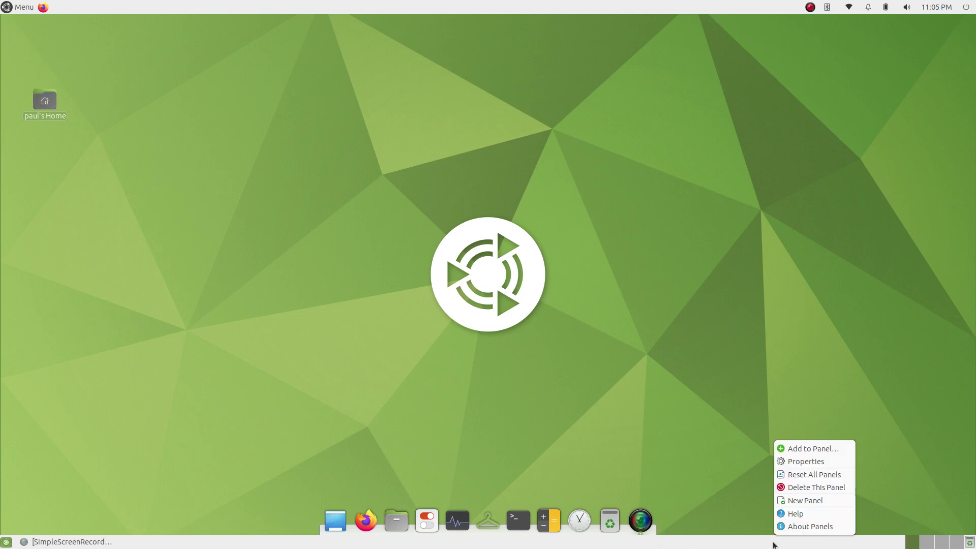
pyautogui.click(814, 463)
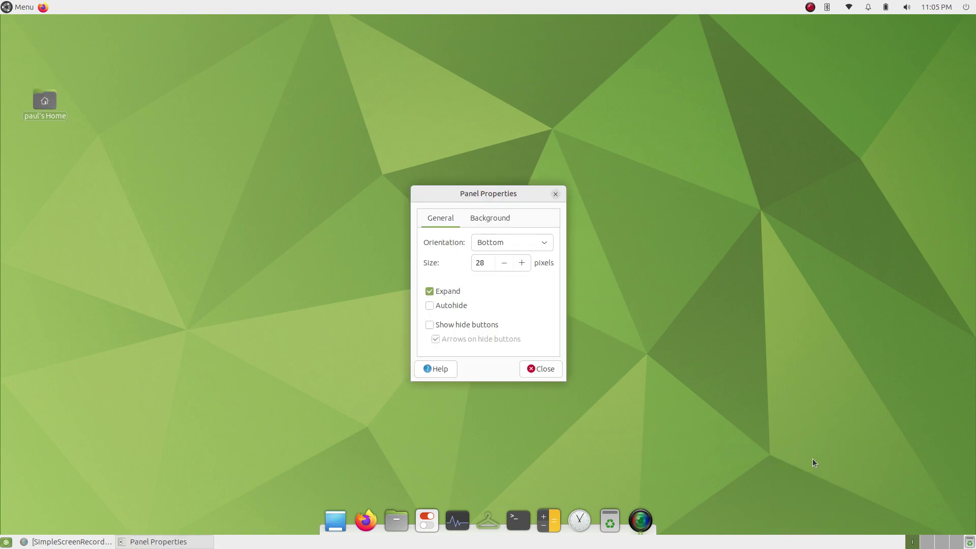
pyautogui.click(430, 306)
pyautogui.click(542, 369)
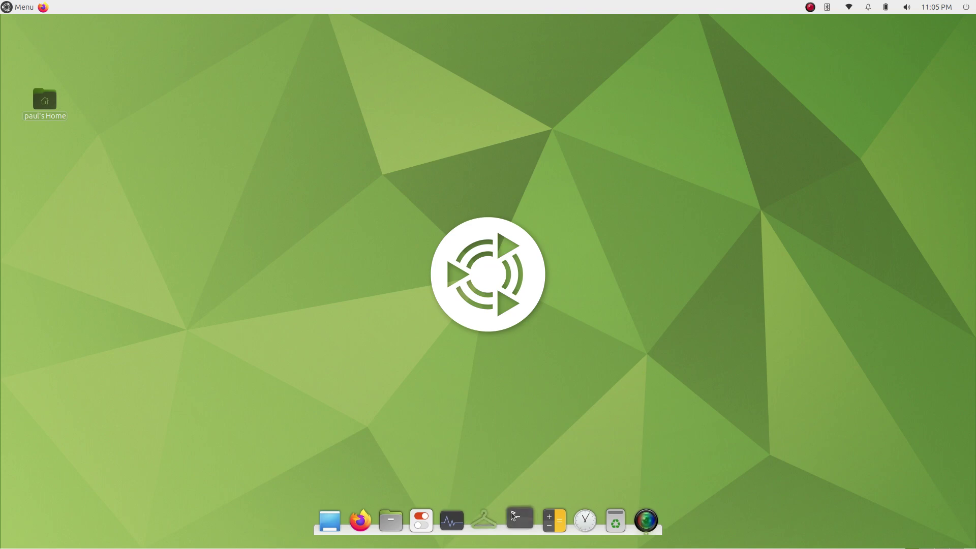
# Step: Remove the Software Boutique launcher from the dock
pyautogui.moveTo(488, 520); pyautogui.dragTo(450, 404)
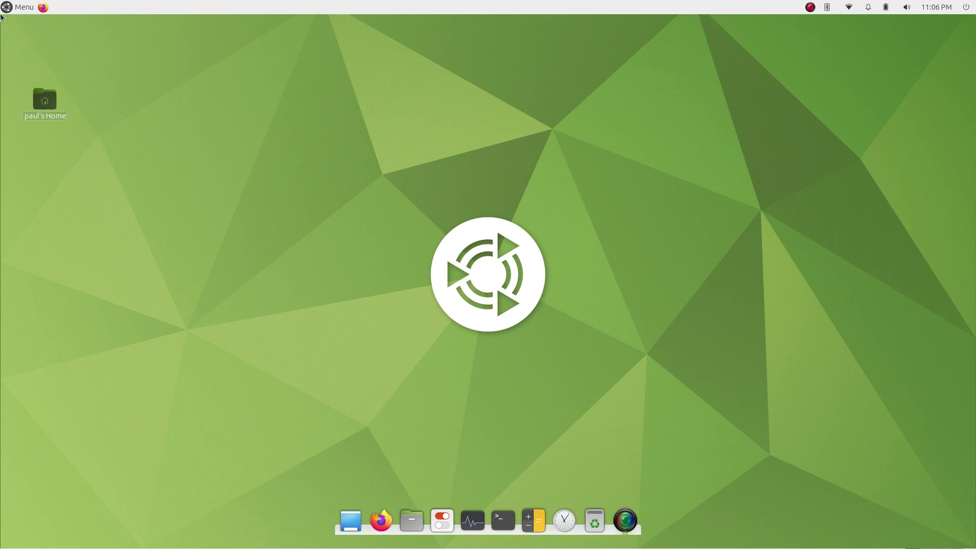
# Step: Add the Software Boutique launcher from the Administration applications to the dock
pyautogui.click(8, 8)
pyautogui.click(41, 101)
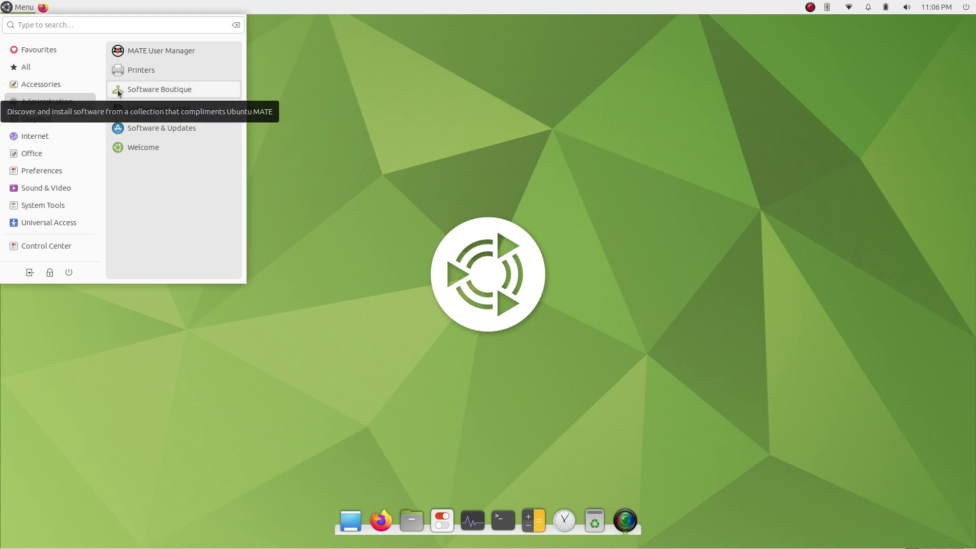
pyautogui.moveTo(118, 93); pyautogui.dragTo(454, 517)
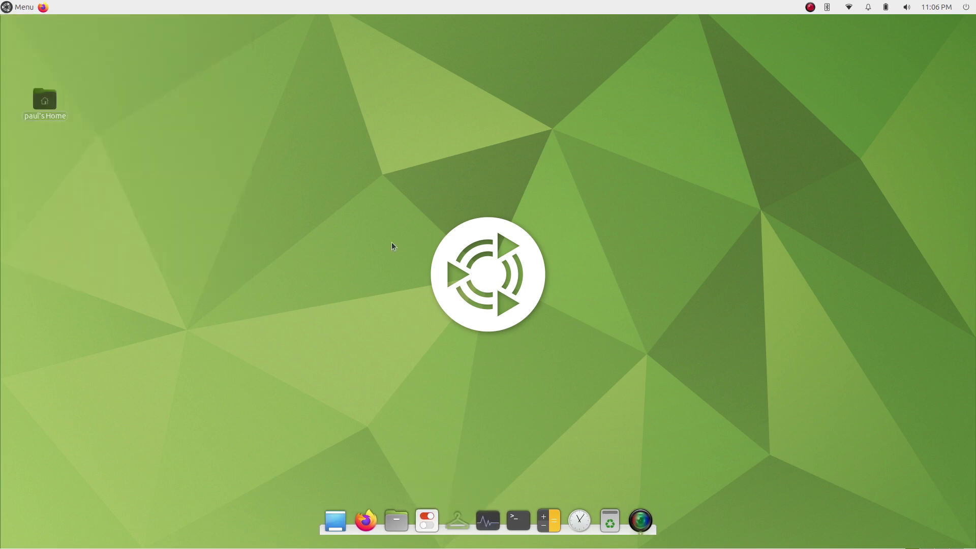
# Step: Add the Rhythmbox launcher from the Sound & Video applications to the dock, between MATE Terminal and Calculator
pyautogui.click(23, 7)
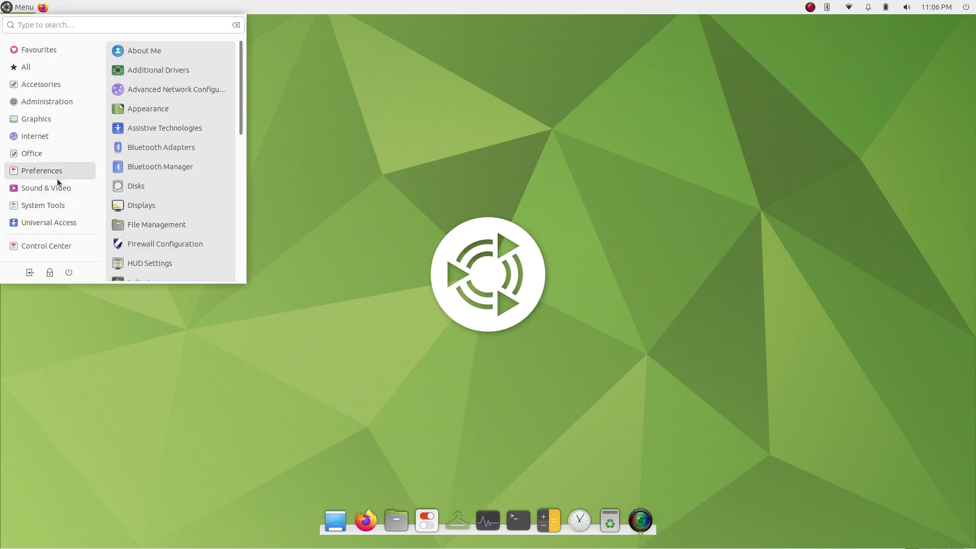
pyautogui.moveTo(49, 189)
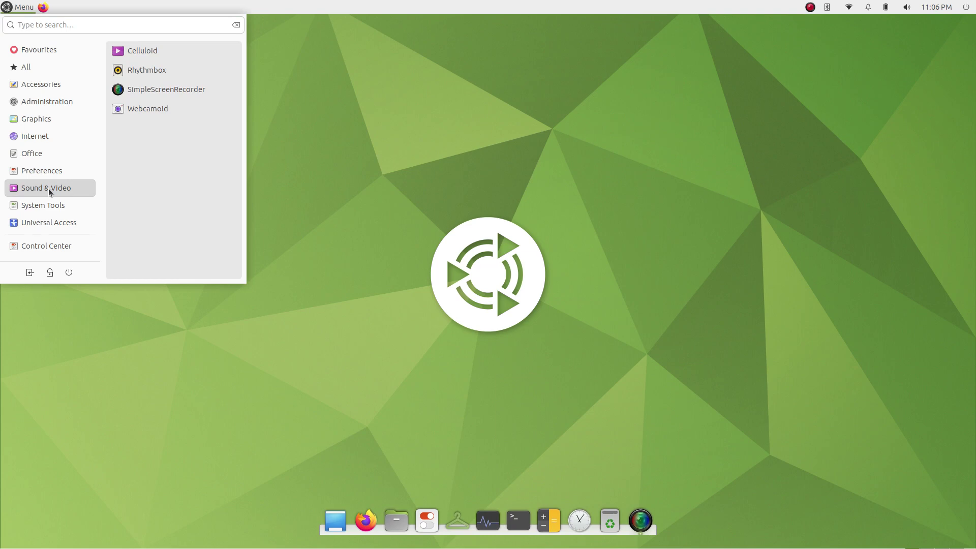
pyautogui.moveTo(66, 171)
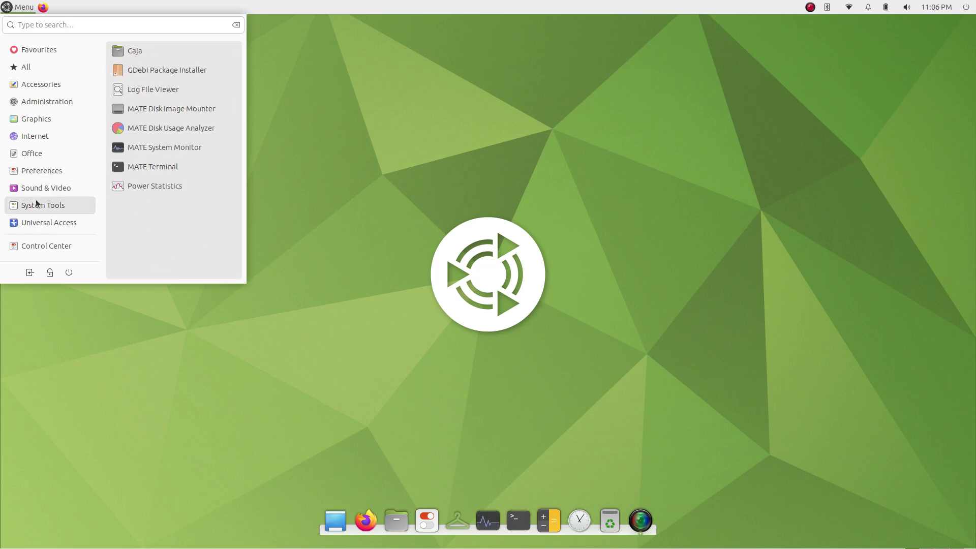
pyautogui.moveTo(66, 153)
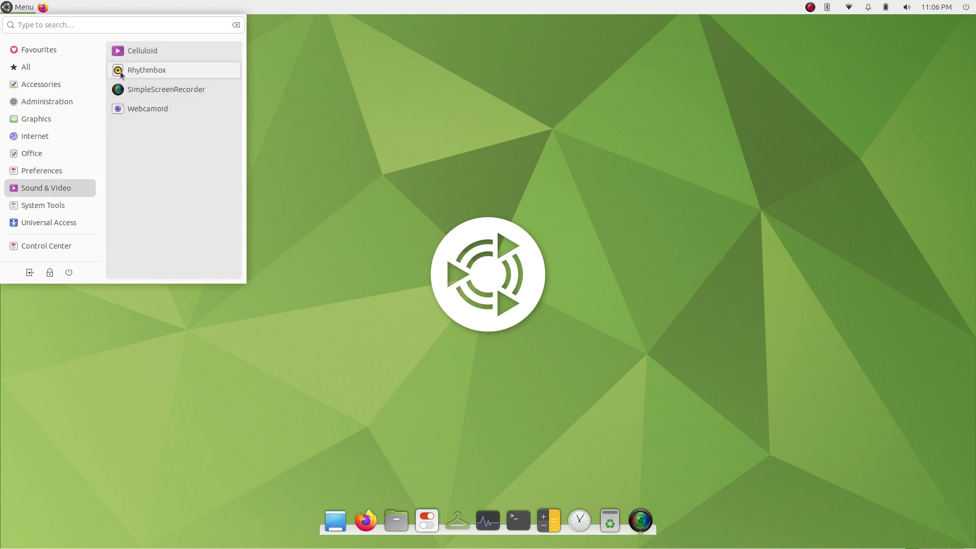
pyautogui.moveTo(124, 71); pyautogui.dragTo(535, 519)
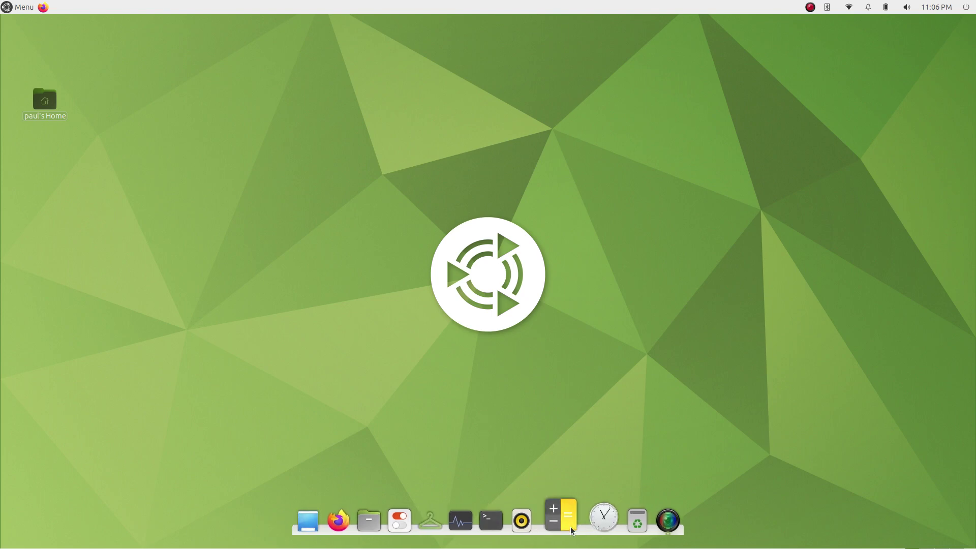
# Step: Launch Software Boutique and Calculator from the dock, closing each one after viewing it
pyautogui.click(441, 520)
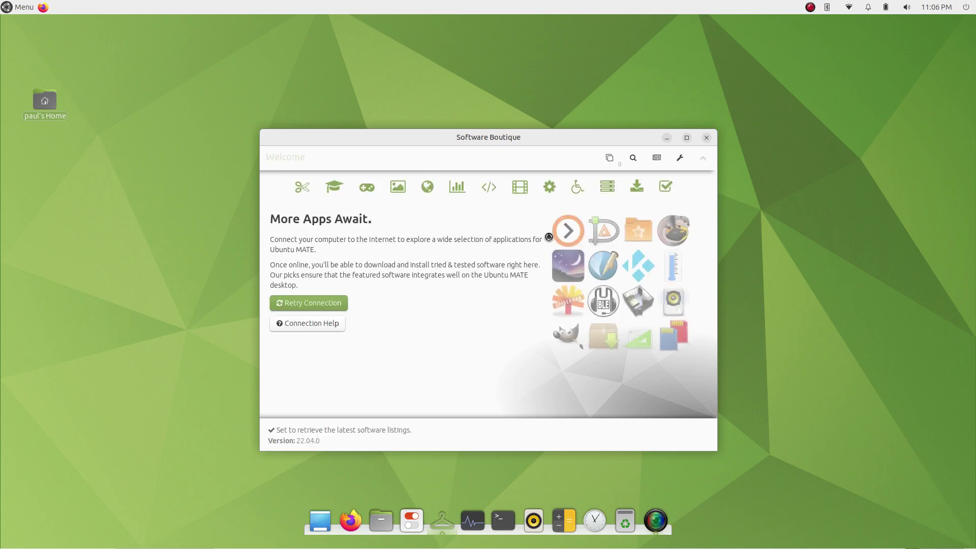
pyautogui.hotkey('alt', 'F4')
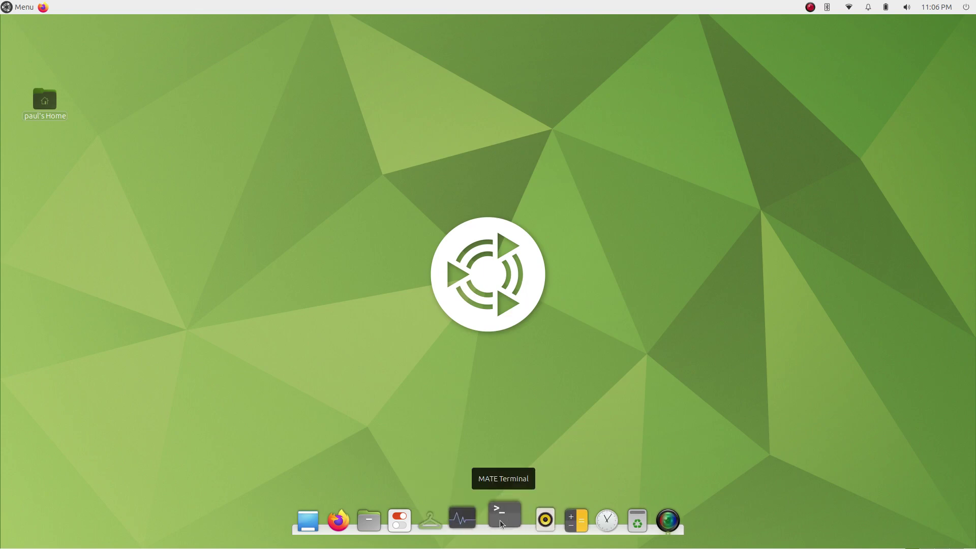
pyautogui.click(562, 524)
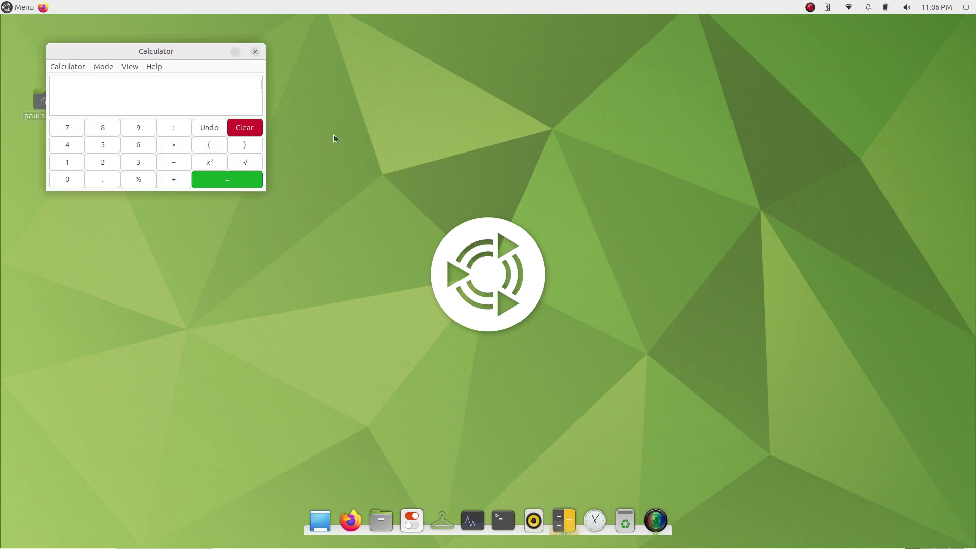
pyautogui.hotkey('ctrl', 'q')
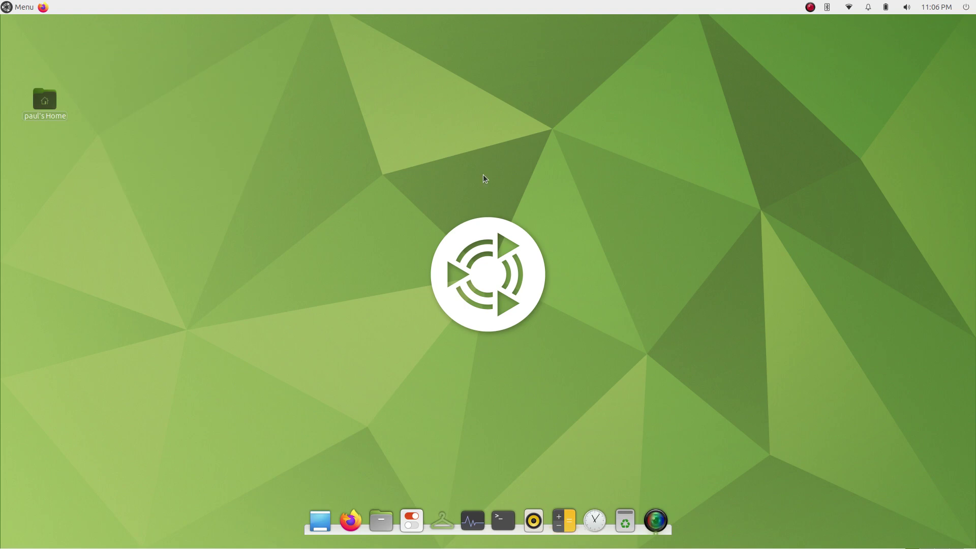
# Step: Open the Control Center from the dock, review MATE Tweak's Panel and Windows settings, and close MATE Tweak
pyautogui.click(406, 520)
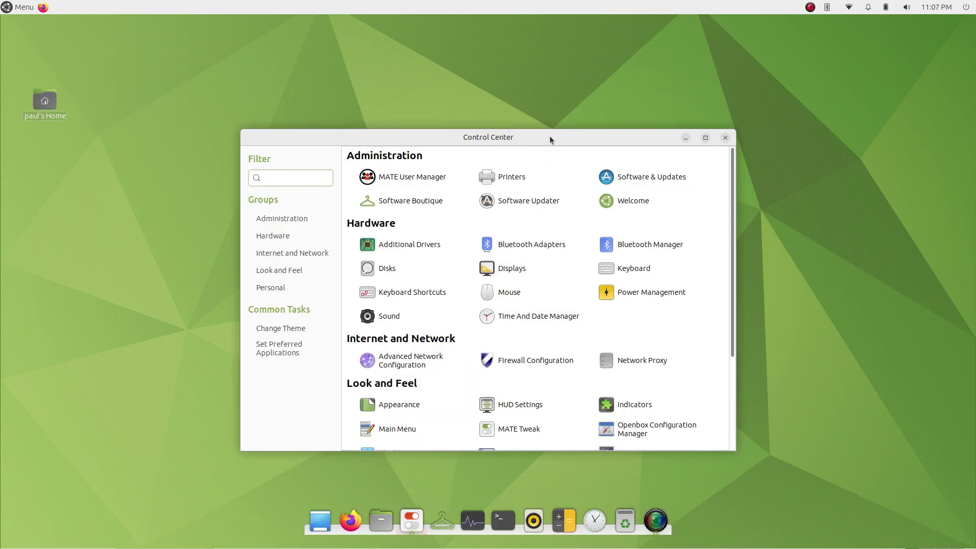
pyautogui.moveTo(550, 137); pyautogui.dragTo(546, 48)
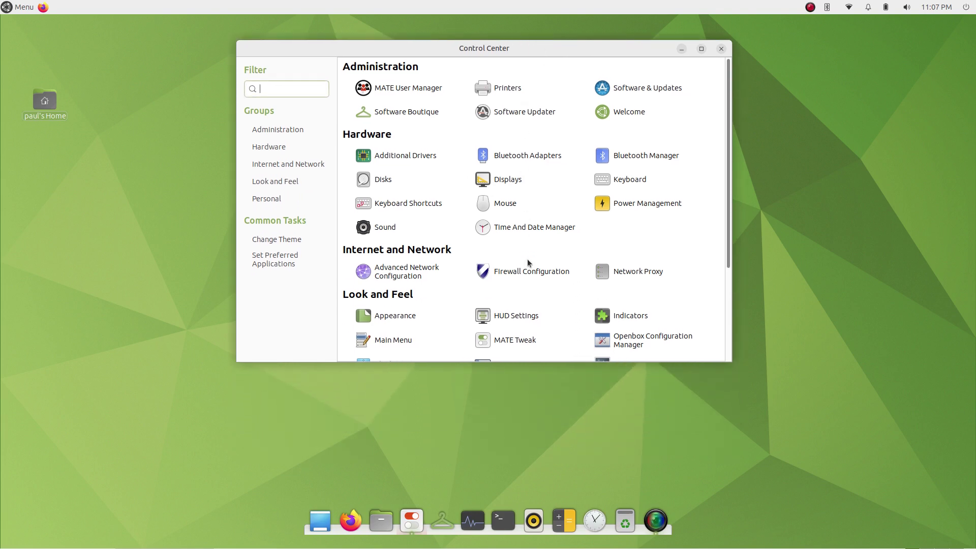
pyautogui.click(514, 342)
pyautogui.click(328, 200)
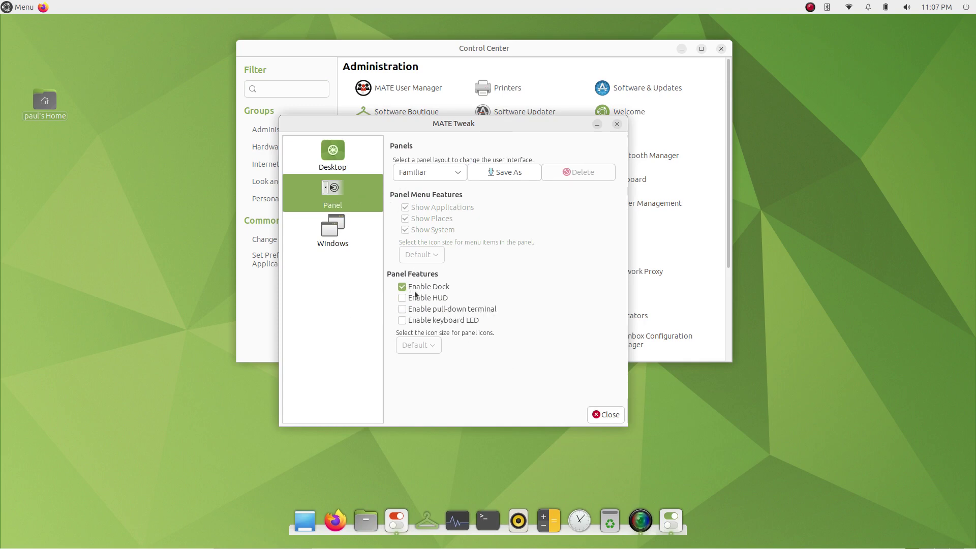
pyautogui.click(343, 234)
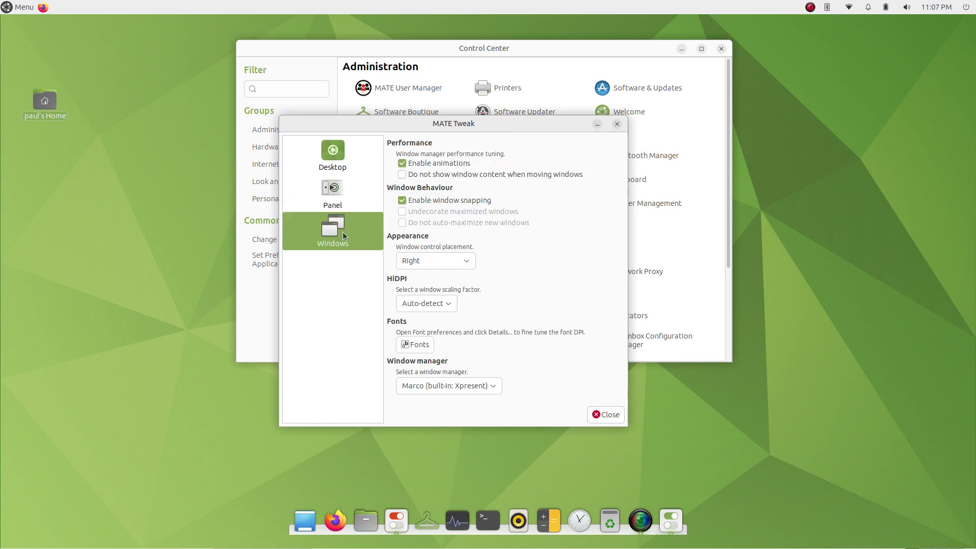
pyautogui.click(611, 415)
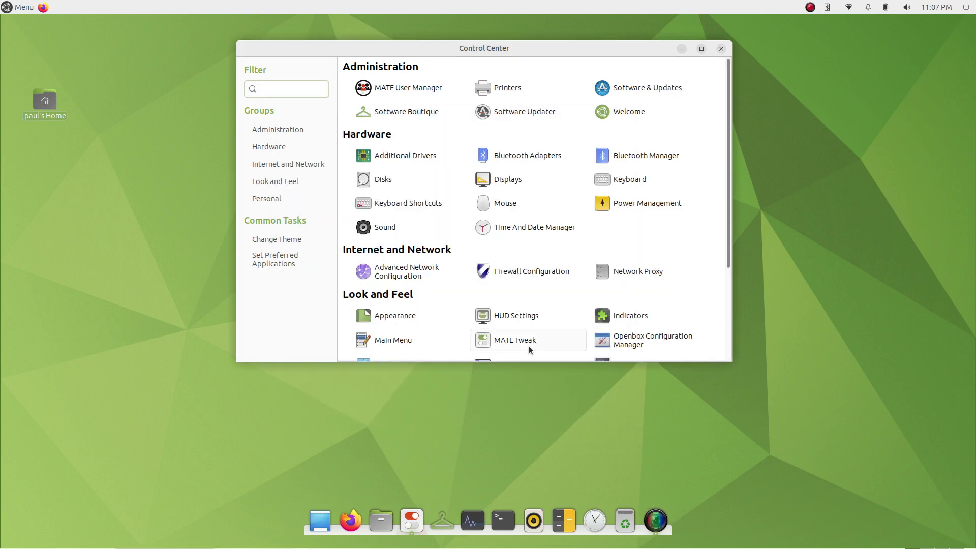
# Step: View the themes in the Openbox Configuration Manager and close it
pyautogui.scroll(-3, 563, 299)
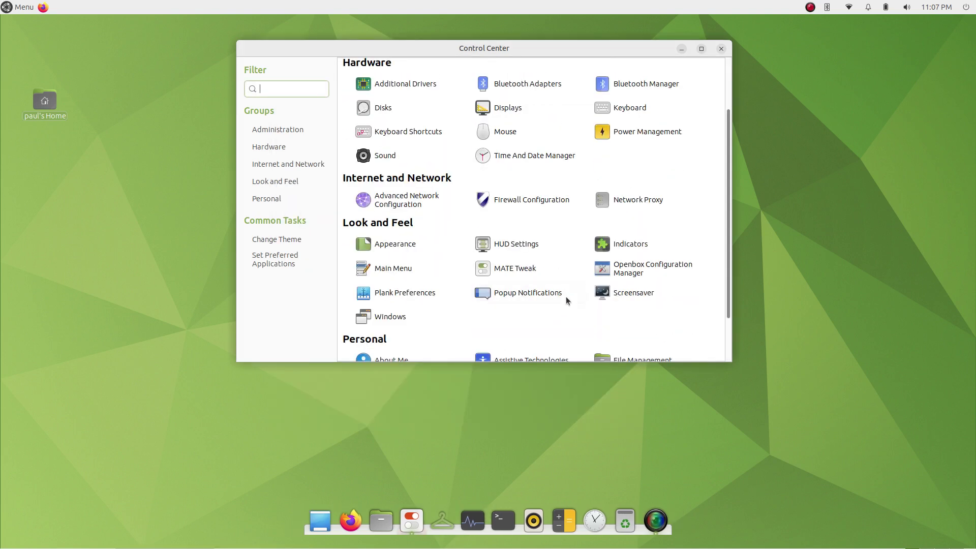
pyautogui.click(655, 268)
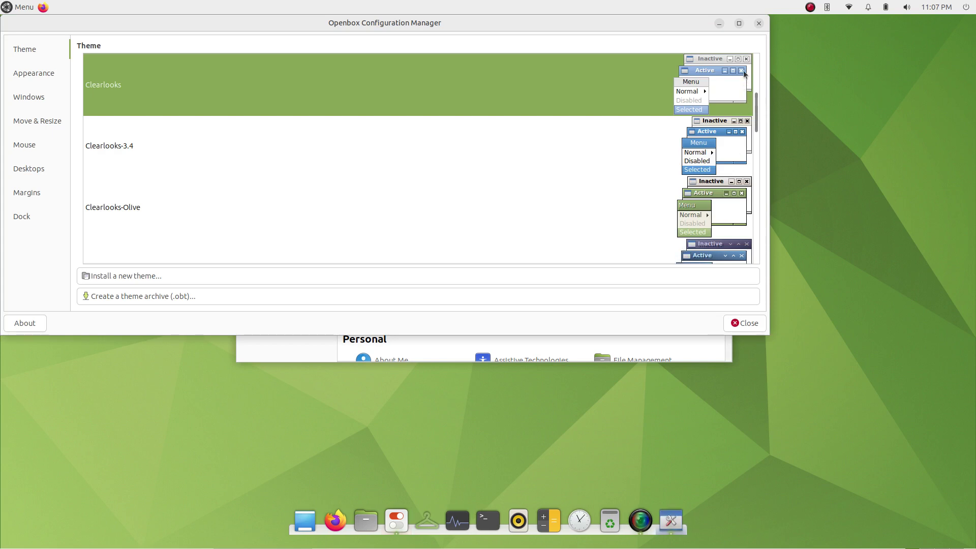
pyautogui.click(759, 23)
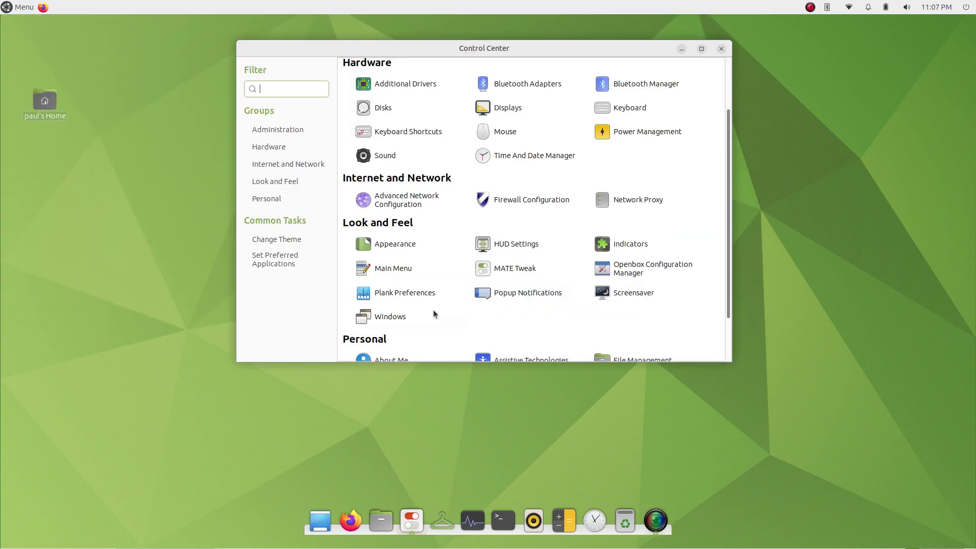
# Step: Review the Appearance, Behaviour and Docklets settings in Plank Preferences and close the dialog
pyautogui.click(383, 297)
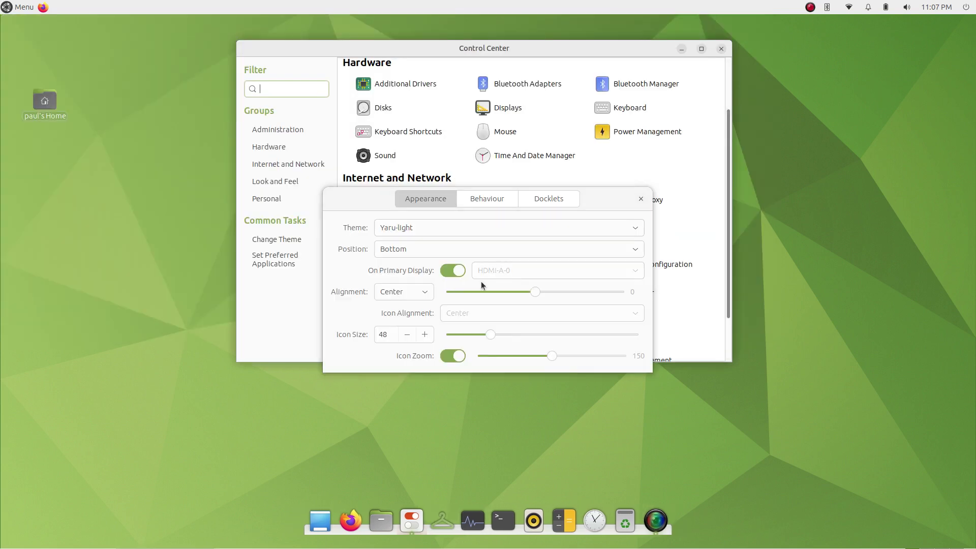
pyautogui.click(488, 204)
pyautogui.click(549, 198)
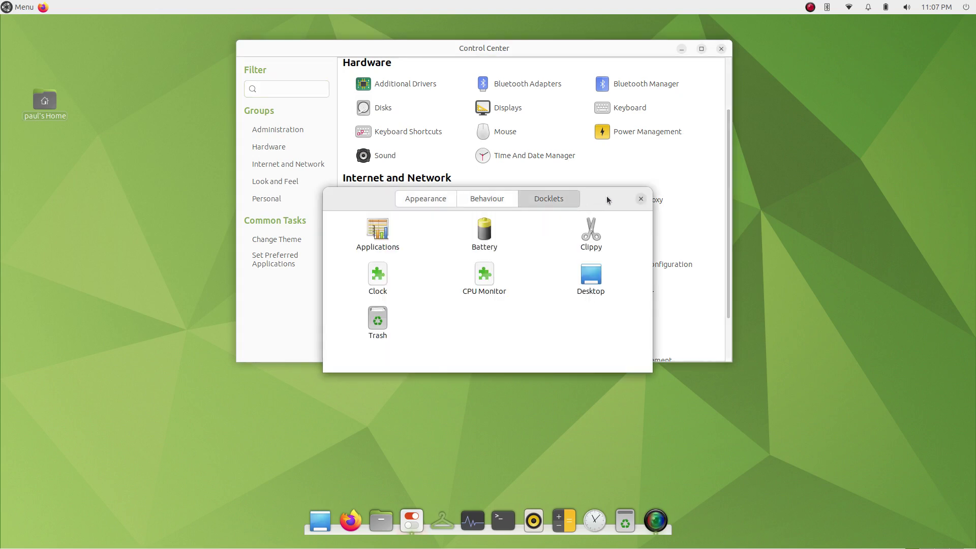
pyautogui.click(641, 199)
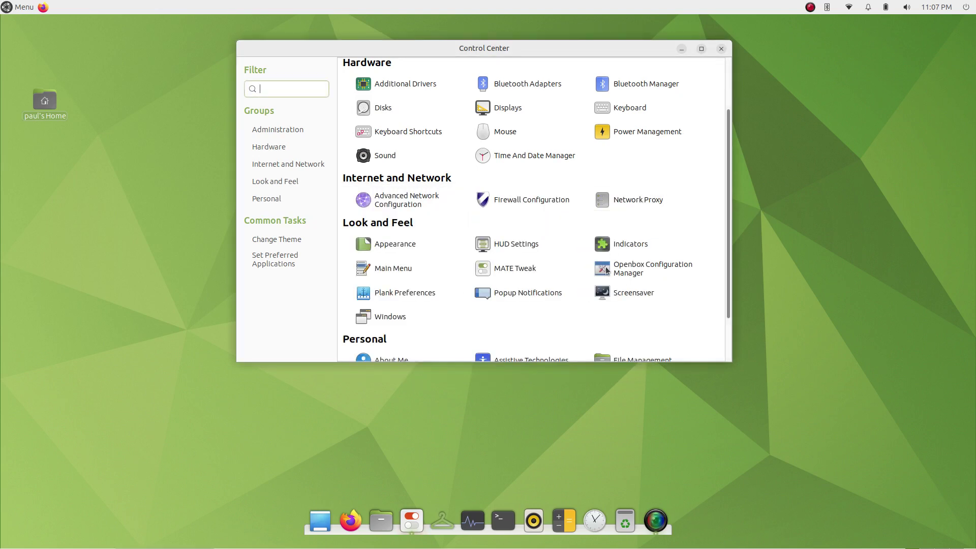
# Step: View the Popup Notifications settings and the Screensaver preferences, closing each dialog
pyautogui.click(501, 294)
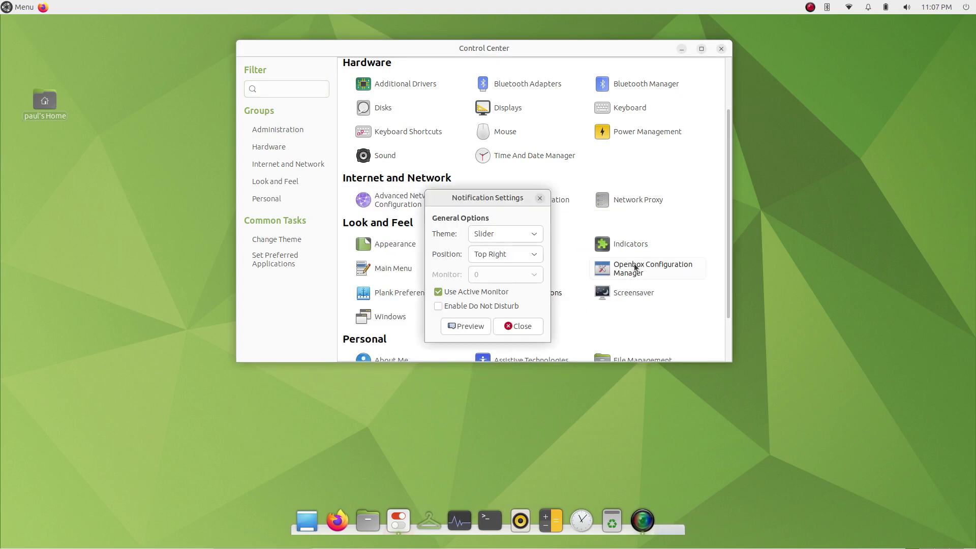
pyautogui.click(539, 197)
pyautogui.click(629, 291)
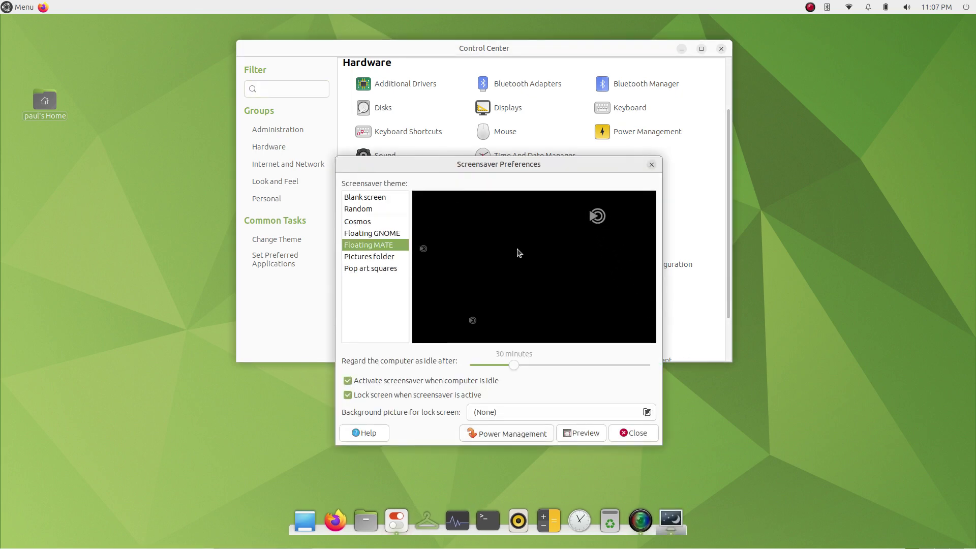
pyautogui.click(651, 165)
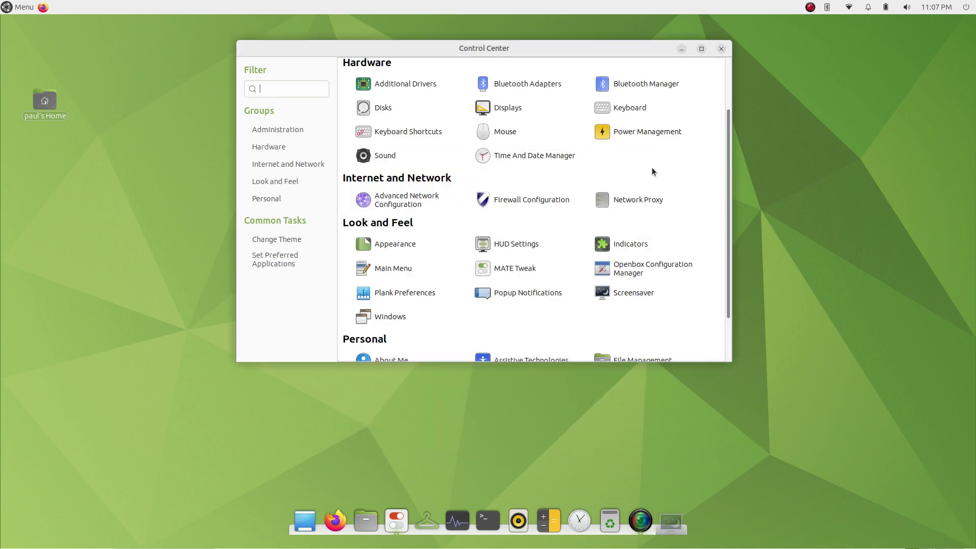
# Step: Review the Behaviour, Placement and Compositing Manager settings in the Windows preferences and close the dialog
pyautogui.scroll(-2, 458, 297)
pyautogui.click(390, 256)
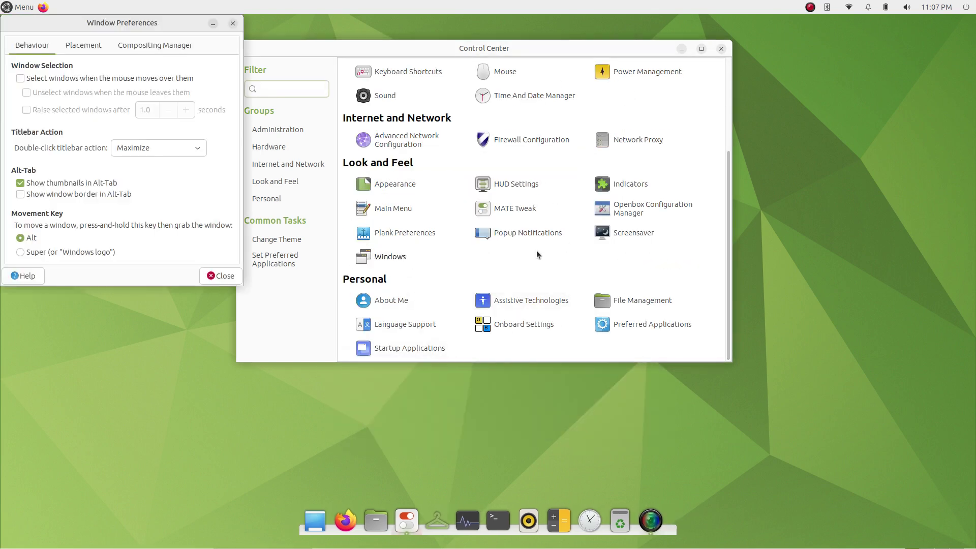
pyautogui.moveTo(172, 28); pyautogui.dragTo(515, 111)
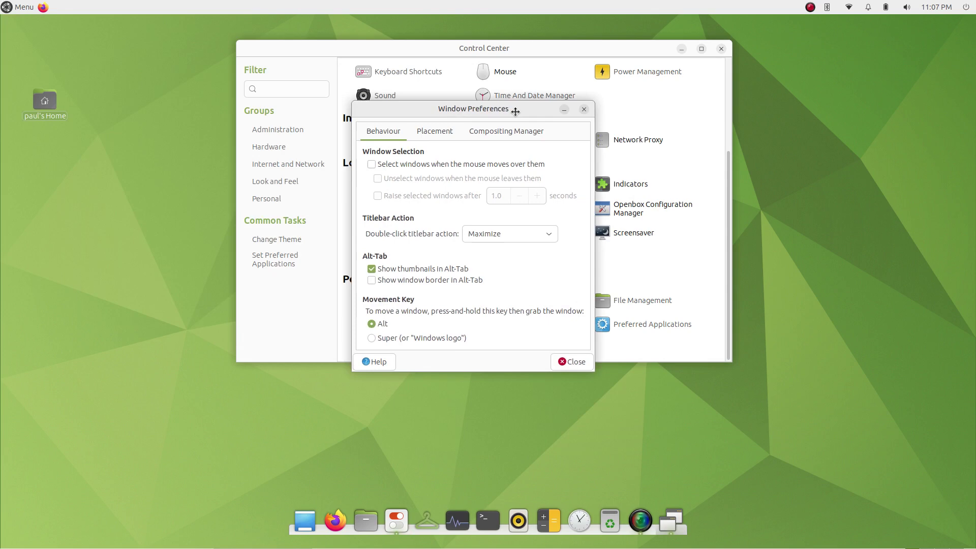
pyautogui.click(420, 132)
pyautogui.click(505, 132)
pyautogui.click(583, 109)
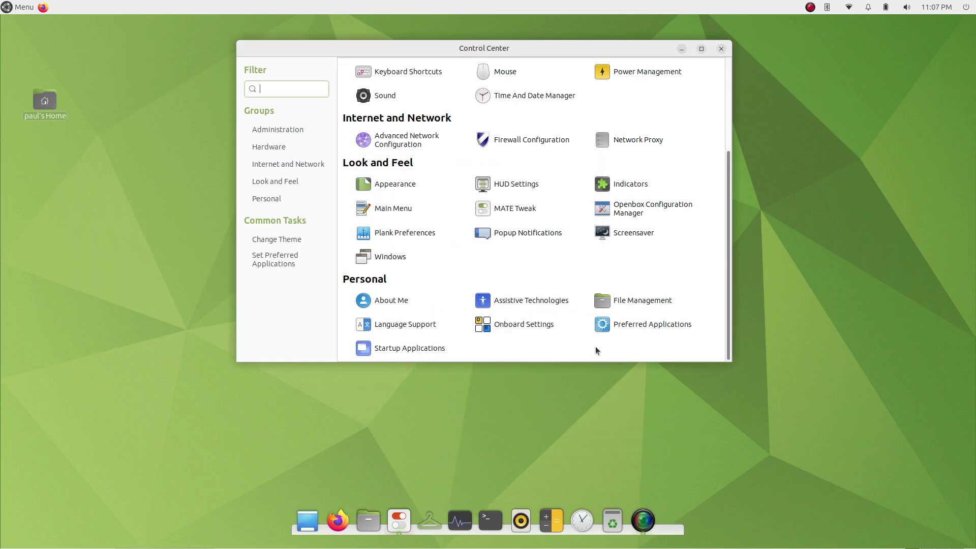
# Step: Change the user's profile picture in About Me to fish.jpg and close the dialog
pyautogui.click(392, 300)
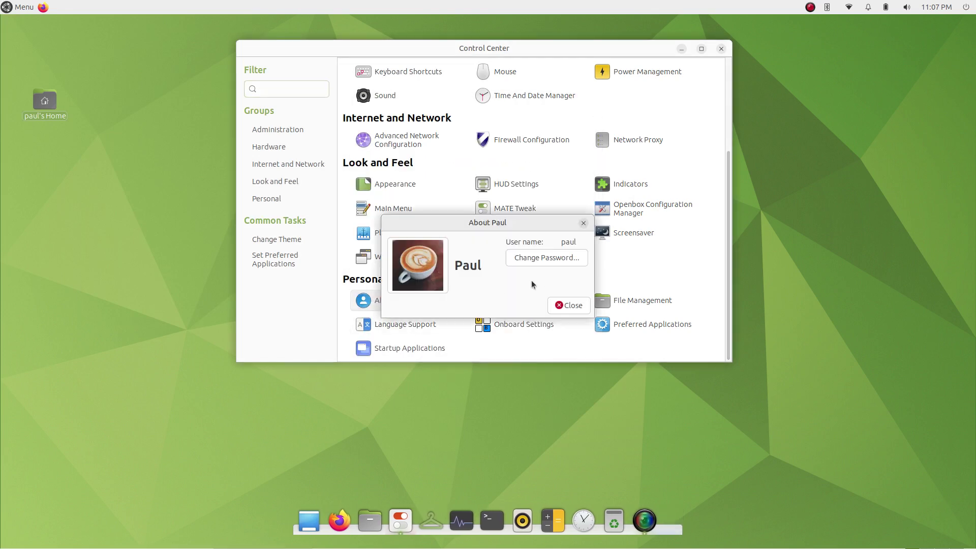
pyautogui.click(423, 268)
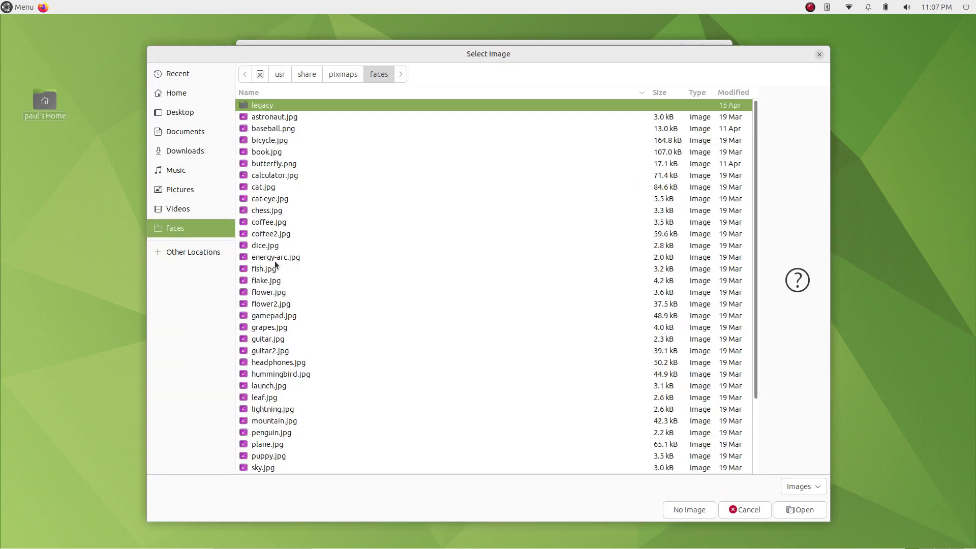
pyautogui.click(248, 272)
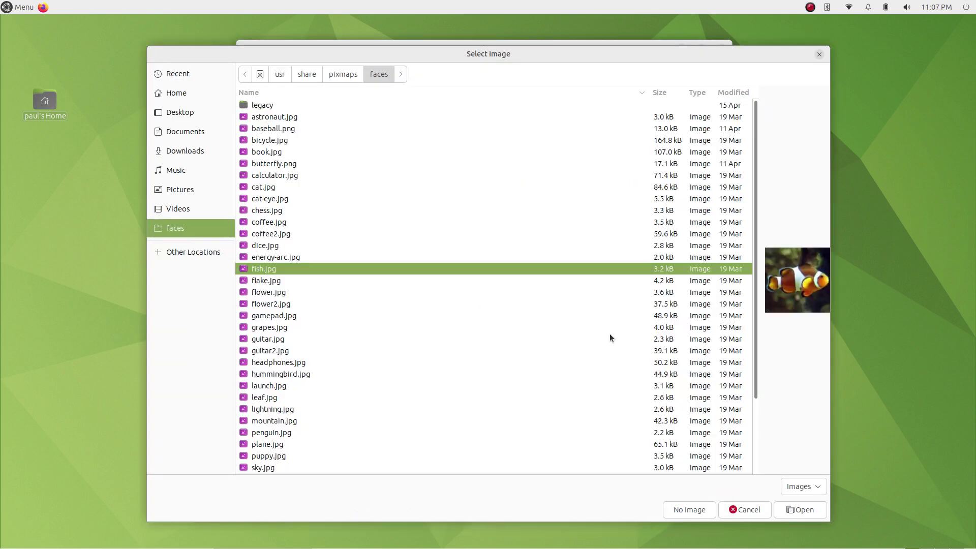
pyautogui.click(787, 509)
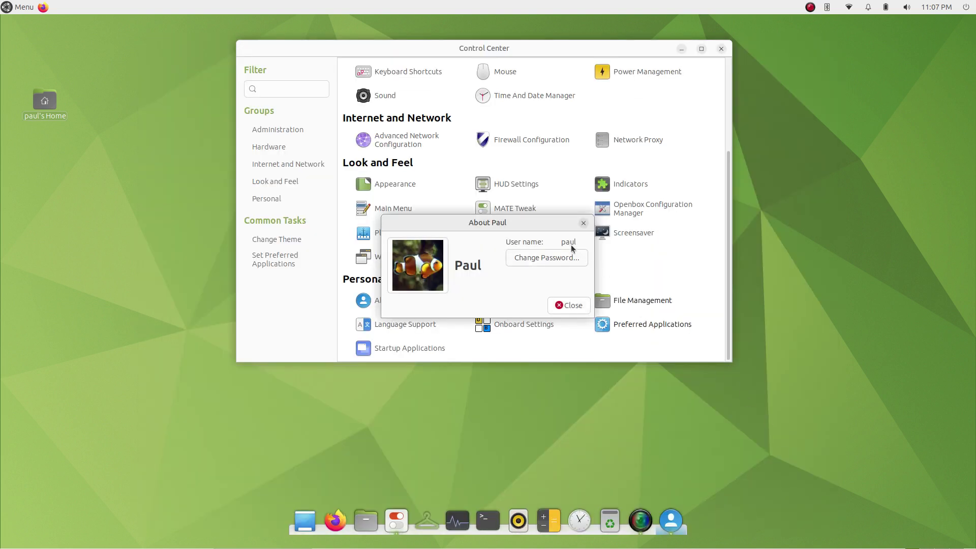
pyautogui.click(564, 304)
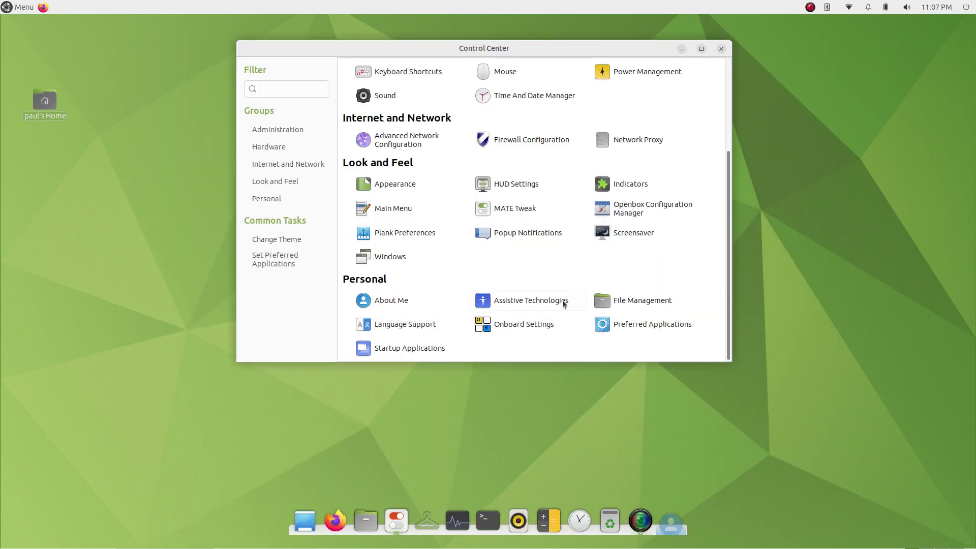
# Step: View the Assistive Technologies preferences and the File Management preferences from the Control Center, closing each dialog
pyautogui.click(514, 300)
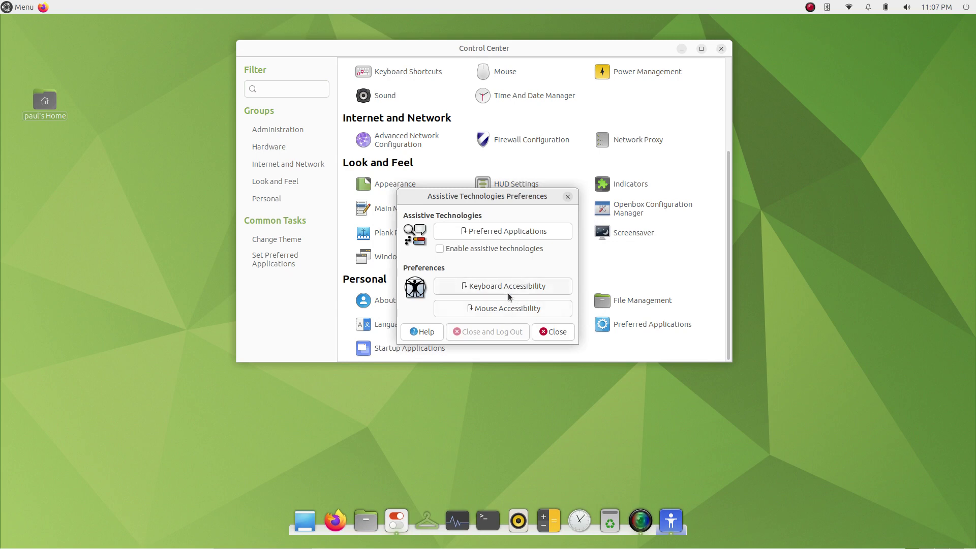
pyautogui.click(561, 332)
pyautogui.click(620, 307)
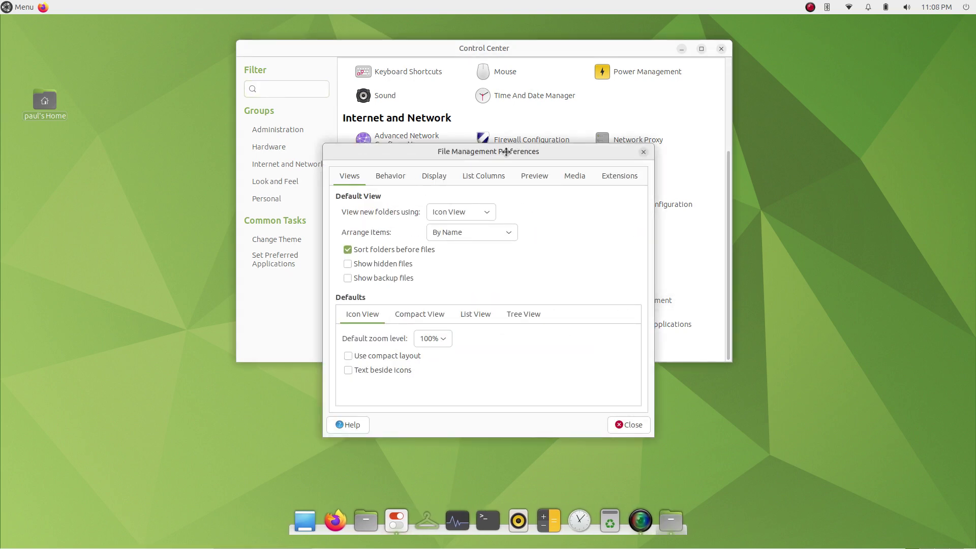
pyautogui.moveTo(499, 155); pyautogui.dragTo(543, 144)
pyautogui.click(689, 141)
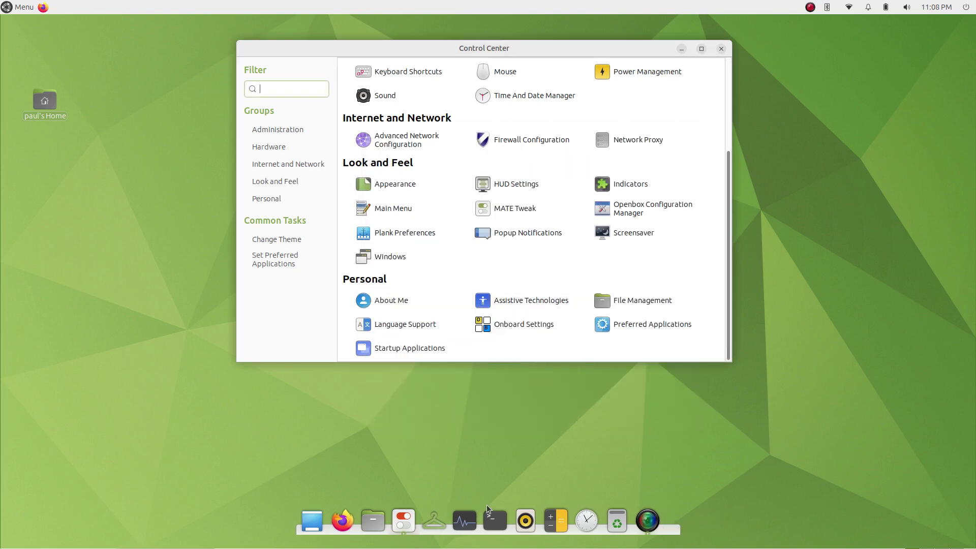
# Step: Open the file manager, view its preferences dialog from there, and close both windows
pyautogui.click(381, 520)
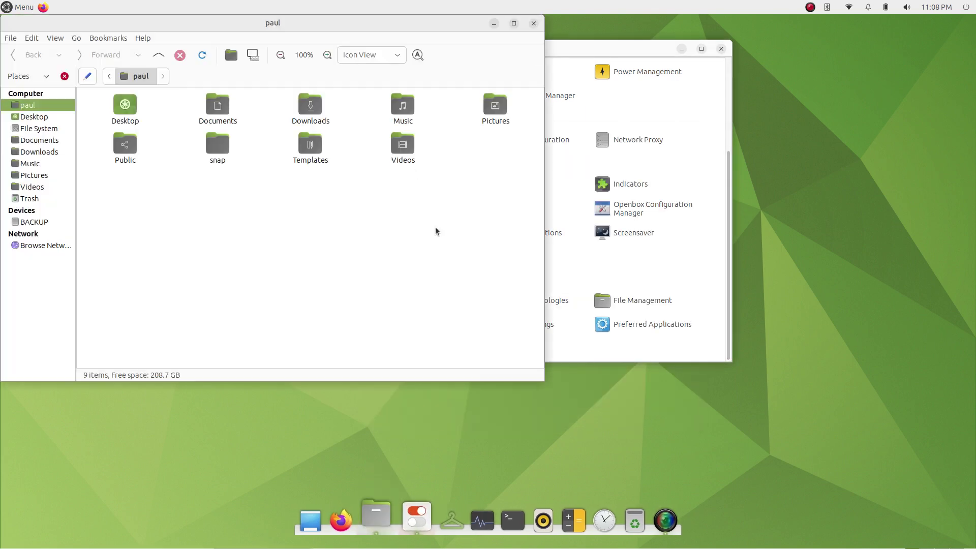
pyautogui.click(33, 41)
pyautogui.click(71, 244)
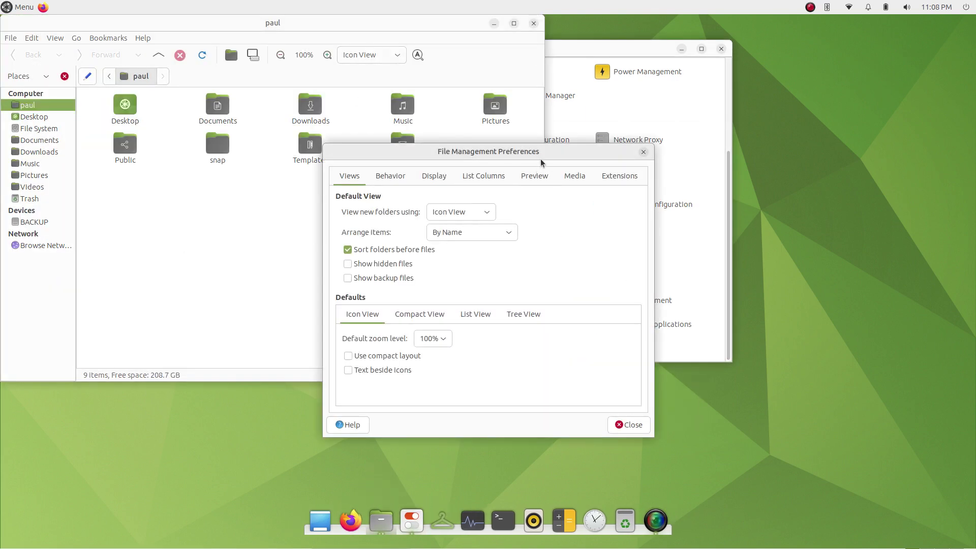
pyautogui.moveTo(541, 160); pyautogui.dragTo(603, 146)
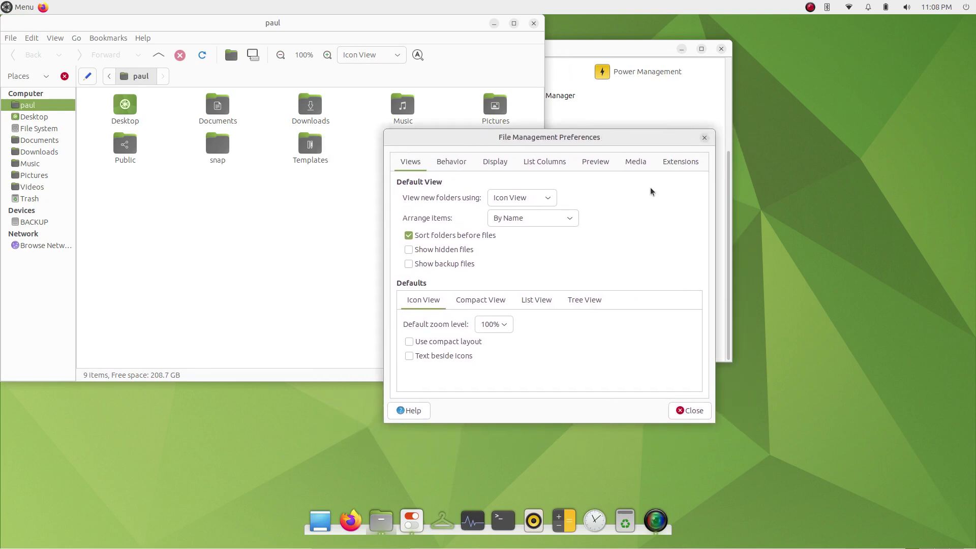
pyautogui.click(704, 137)
pyautogui.click(534, 23)
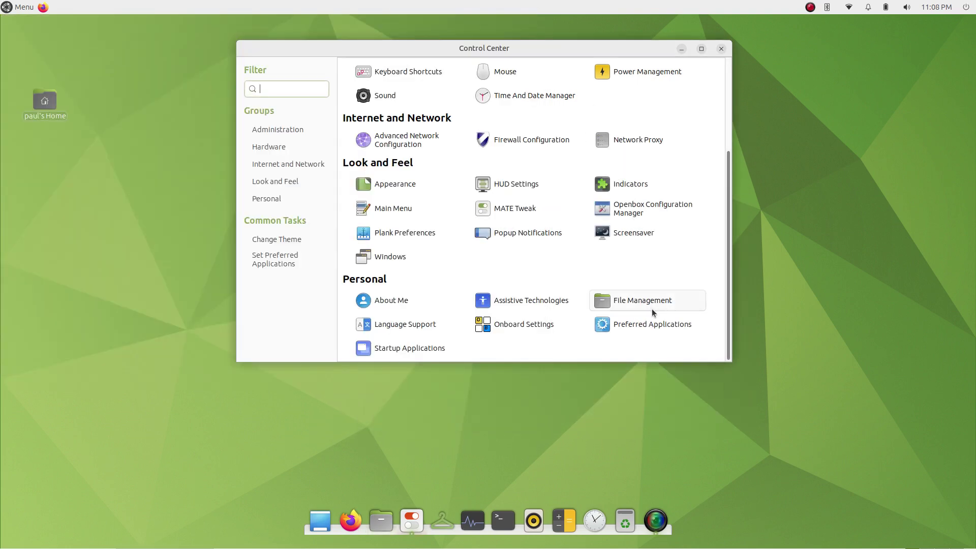
# Step: View Language Support, postponing the missing language installation, and the Onboard Preferences, closing each window
pyautogui.click(389, 325)
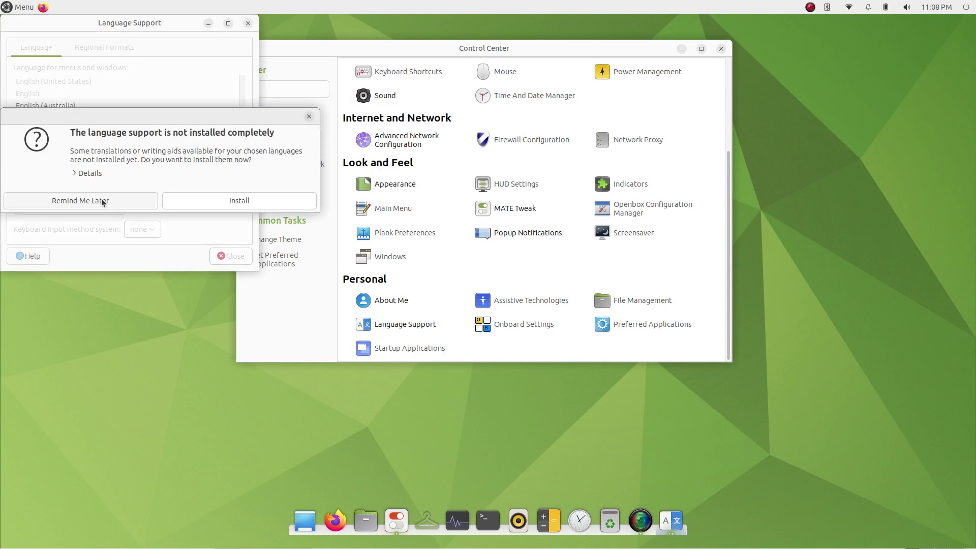
pyautogui.click(120, 201)
pyautogui.click(249, 23)
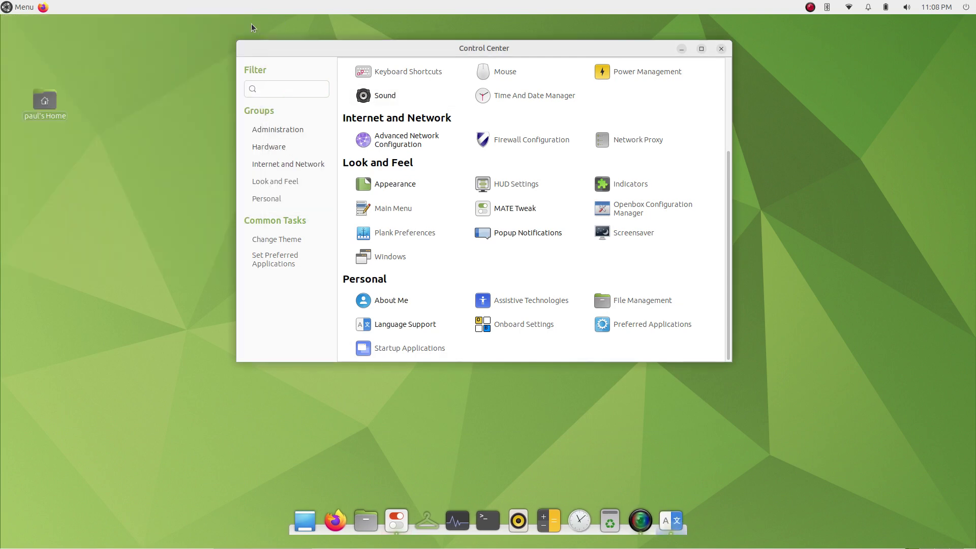
pyautogui.click(524, 324)
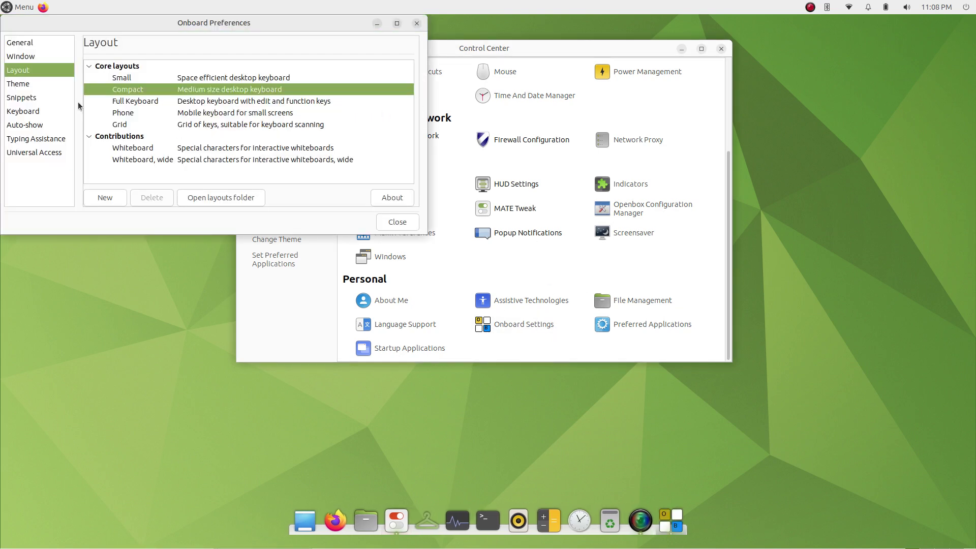
pyautogui.click(410, 24)
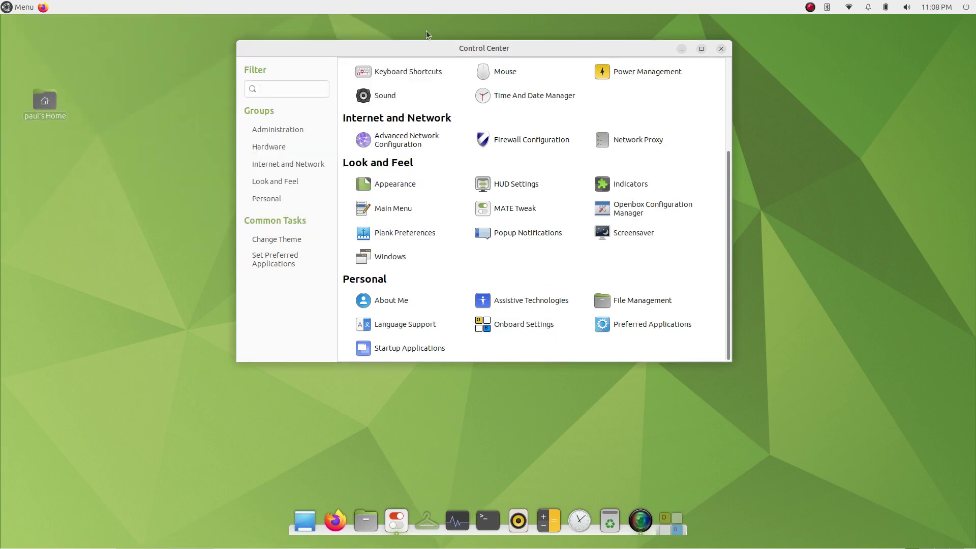
# Step: Review the Internet and Multimedia defaults in Preferred Applications, keep Rhythmbox Music Player as multimedia player, and close the dialog
pyautogui.click(661, 329)
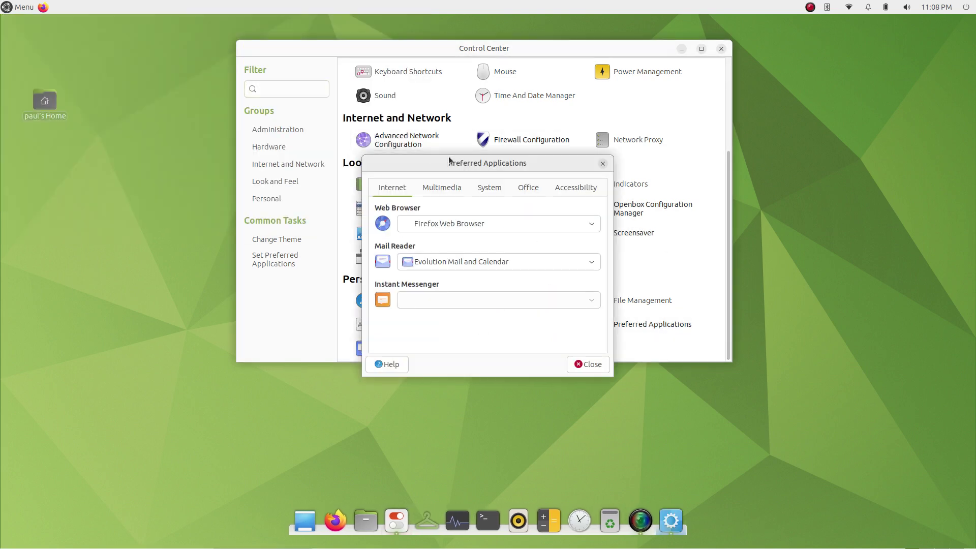
pyautogui.moveTo(451, 162); pyautogui.dragTo(778, 133)
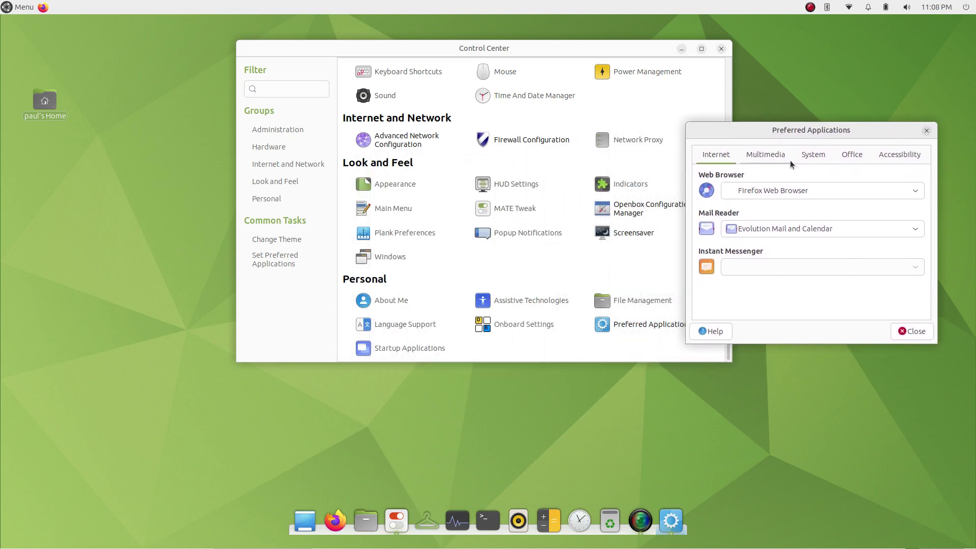
pyautogui.click(771, 155)
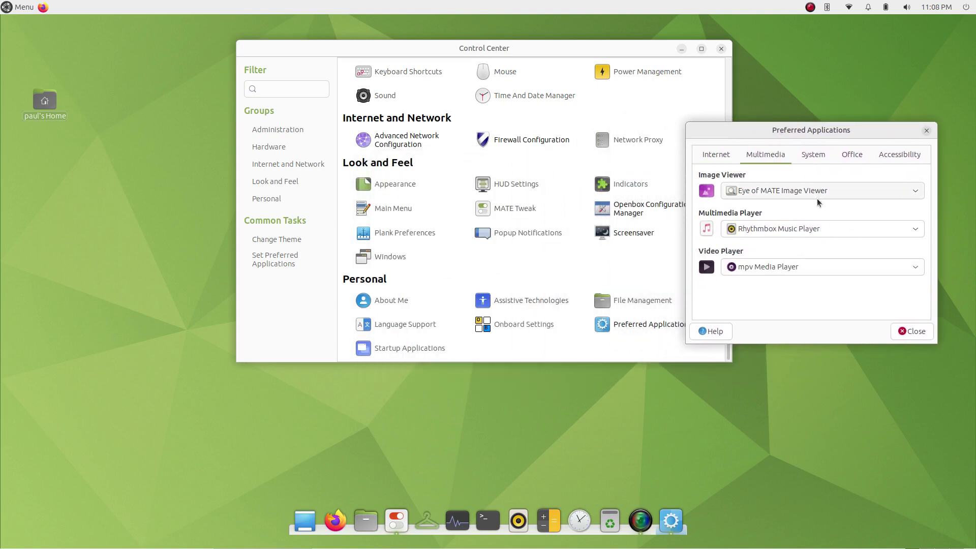
pyautogui.click(756, 232)
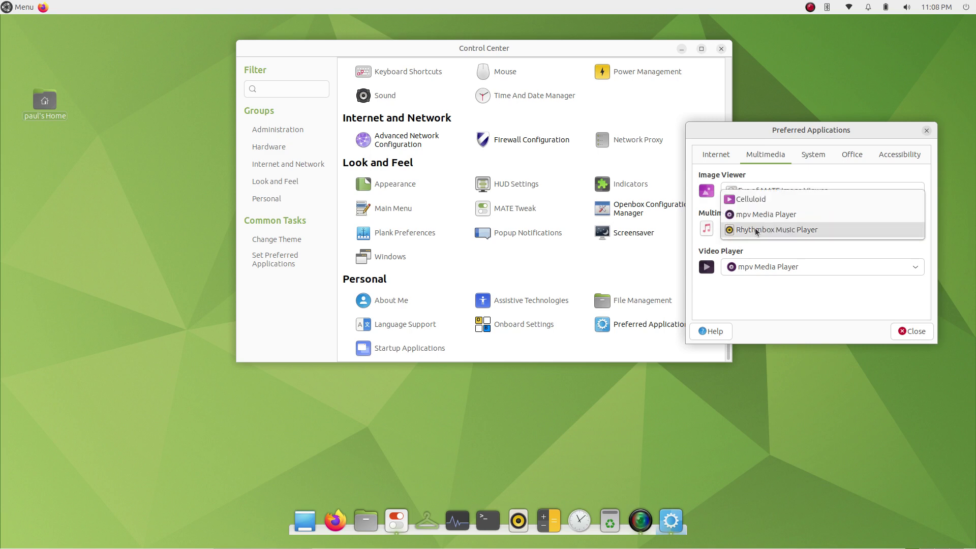
pyautogui.click(756, 230)
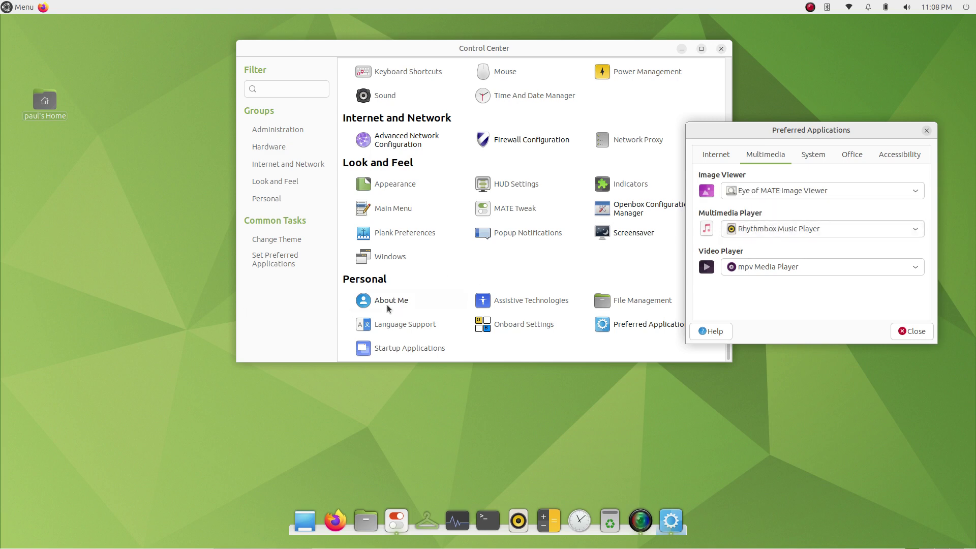
pyautogui.click(908, 331)
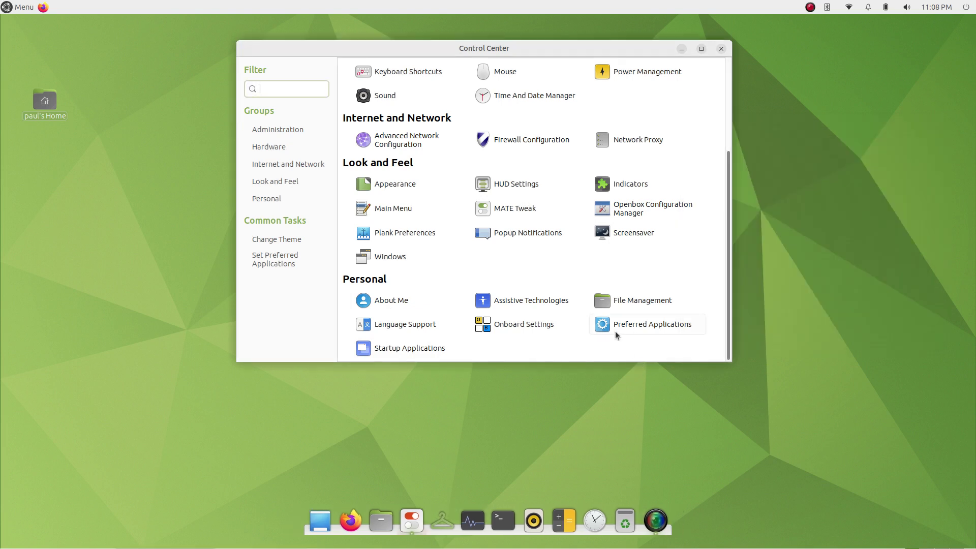
# Step: View the programs in Startup Applications Preferences, then close the dialog and the Control Center
pyautogui.click(465, 356)
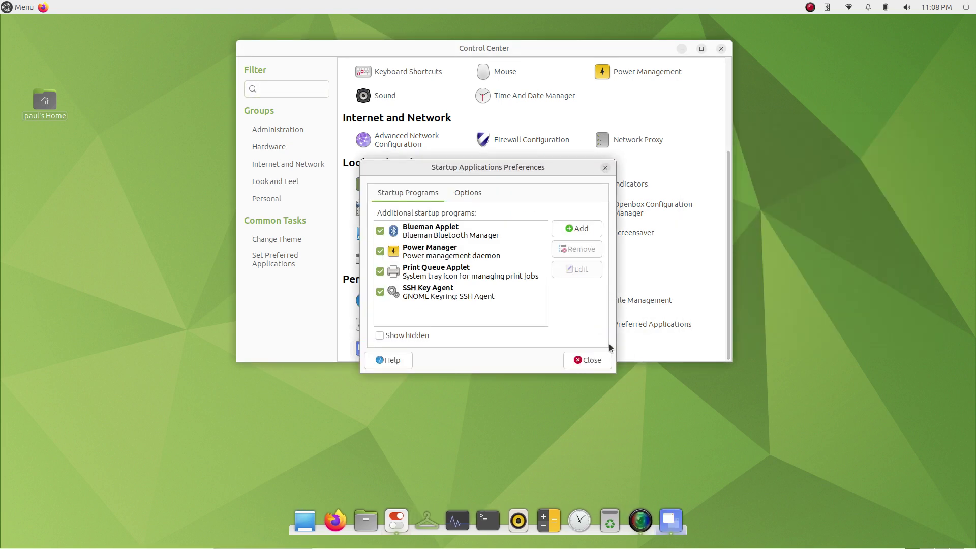
pyautogui.click(590, 360)
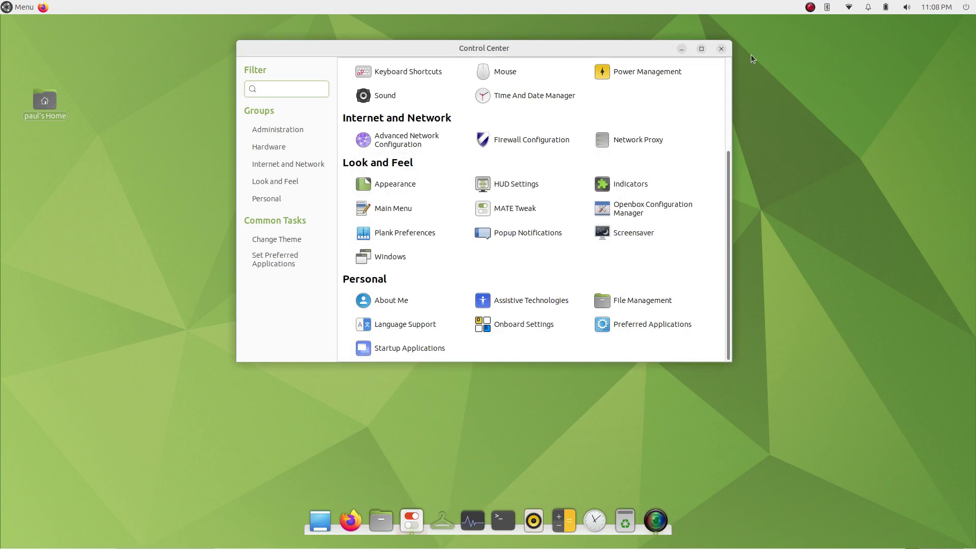
pyautogui.click(720, 49)
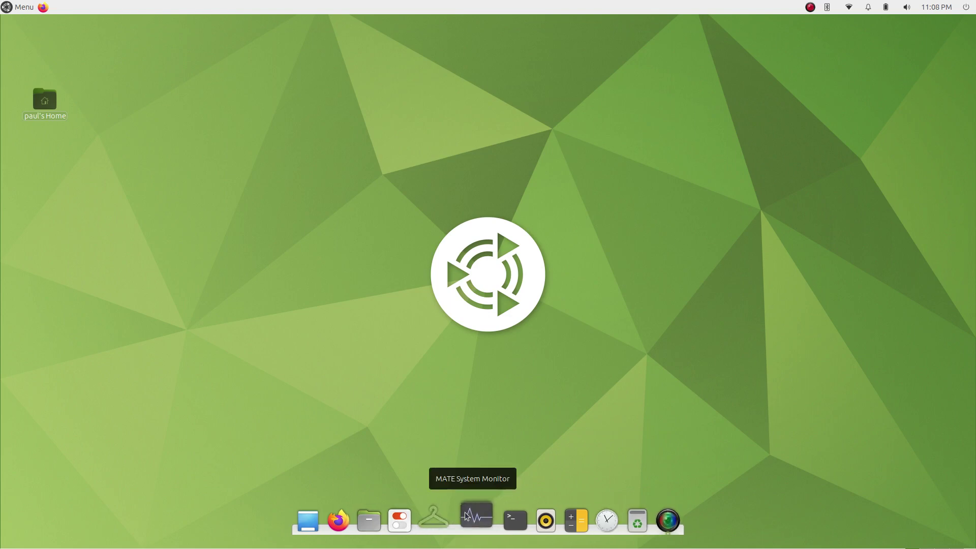
# Step: Enable Autohide in the top panel's properties and close the dialog
pyautogui.rightClick(500, 7)
pyautogui.click(542, 36)
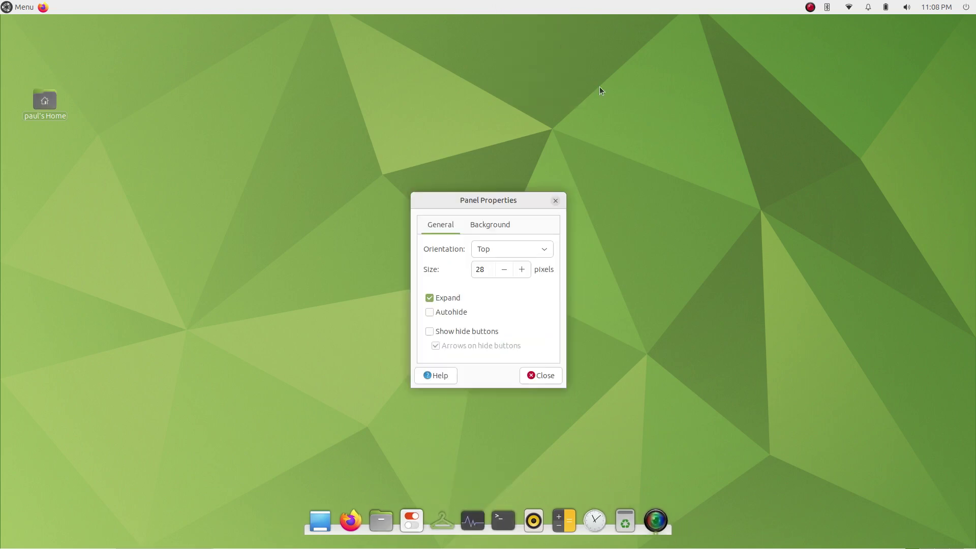
pyautogui.click(430, 312)
pyautogui.click(541, 375)
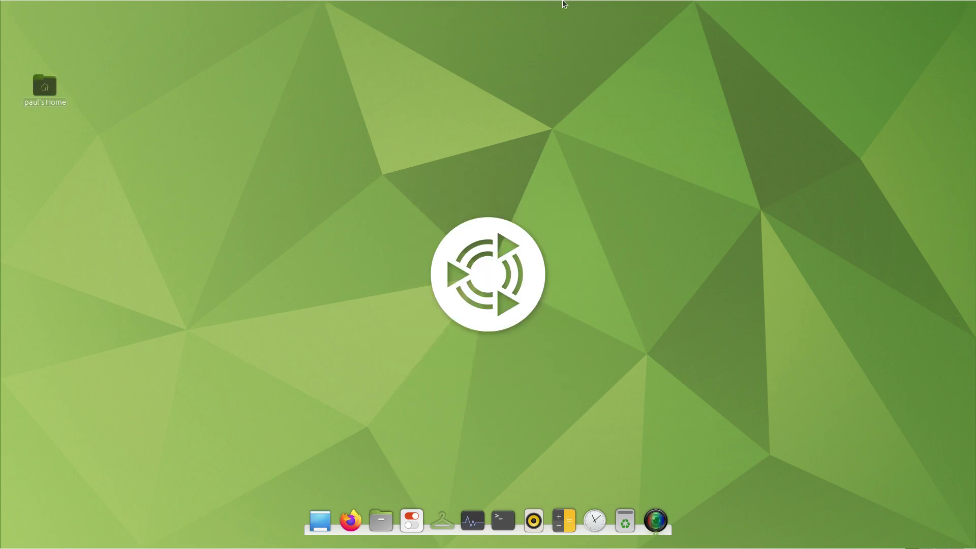
# Step: Disable Autohide in the top panel's properties and close the dialog
pyautogui.rightClick(569, 6)
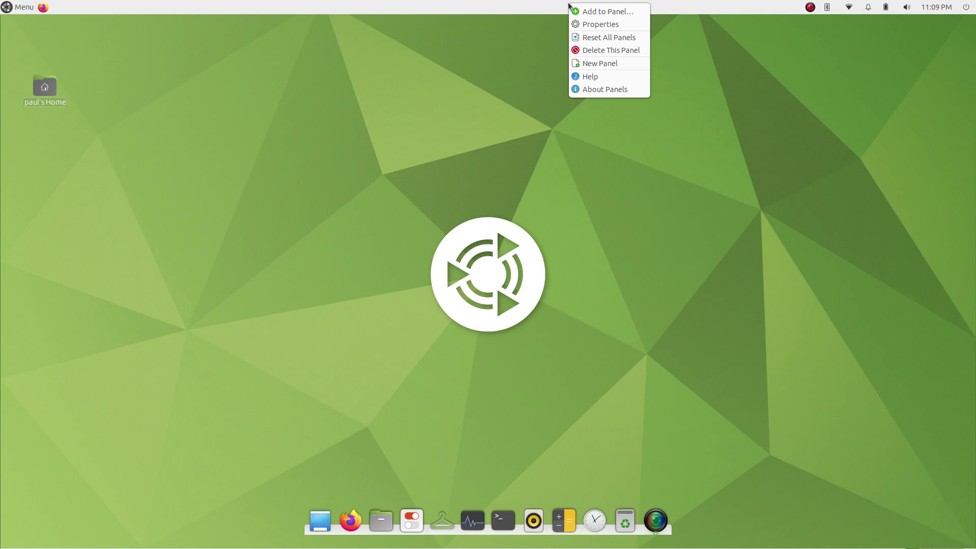
pyautogui.click(601, 24)
pyautogui.click(437, 307)
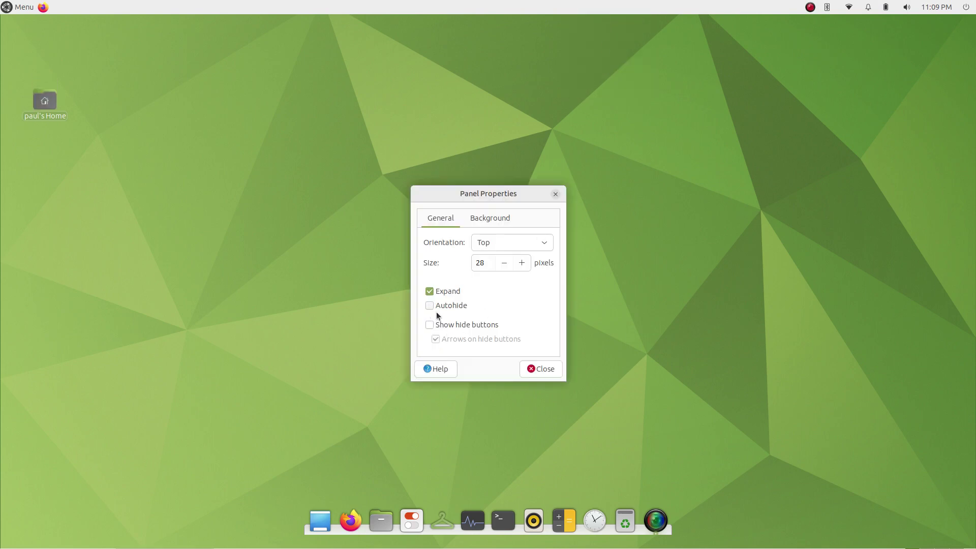
pyautogui.click(544, 371)
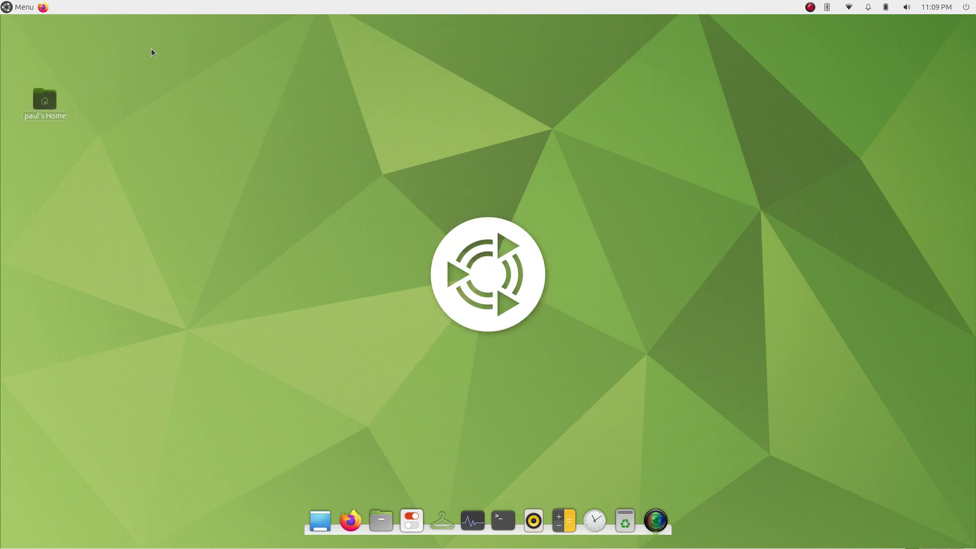
# Step: Launch Firefox from the top panel, search the web for "news" from the start page, and allow Google location access
pyautogui.click(9, 8)
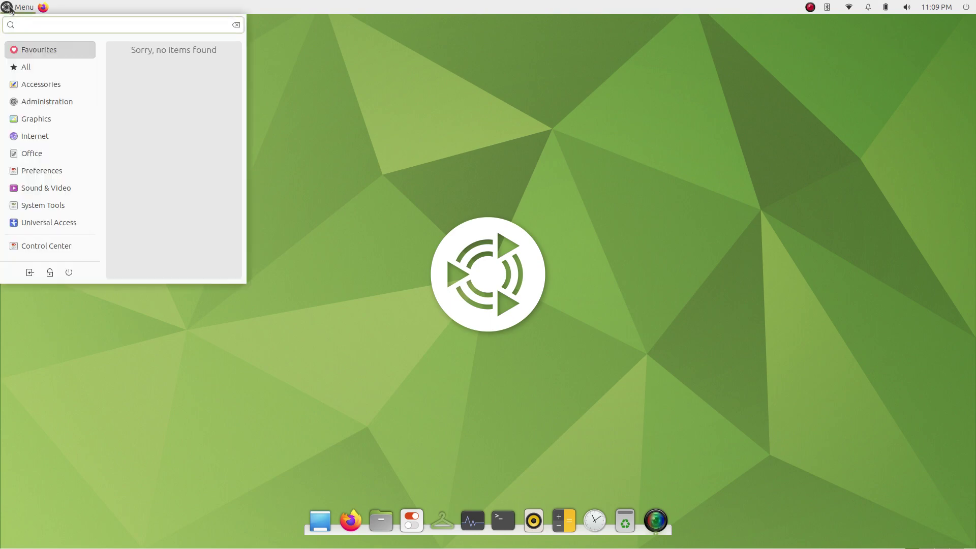
pyautogui.click(41, 8)
pyautogui.click(43, 8)
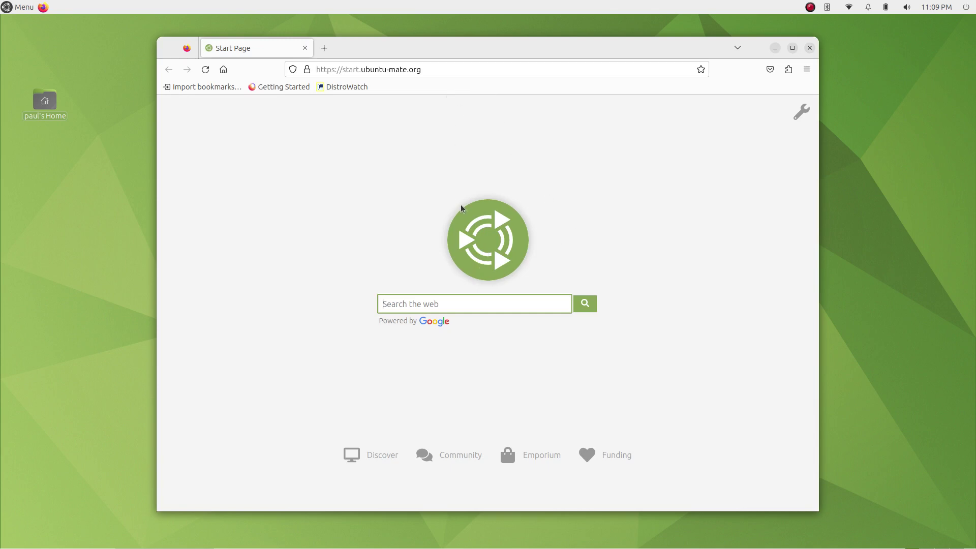
pyautogui.write('new')
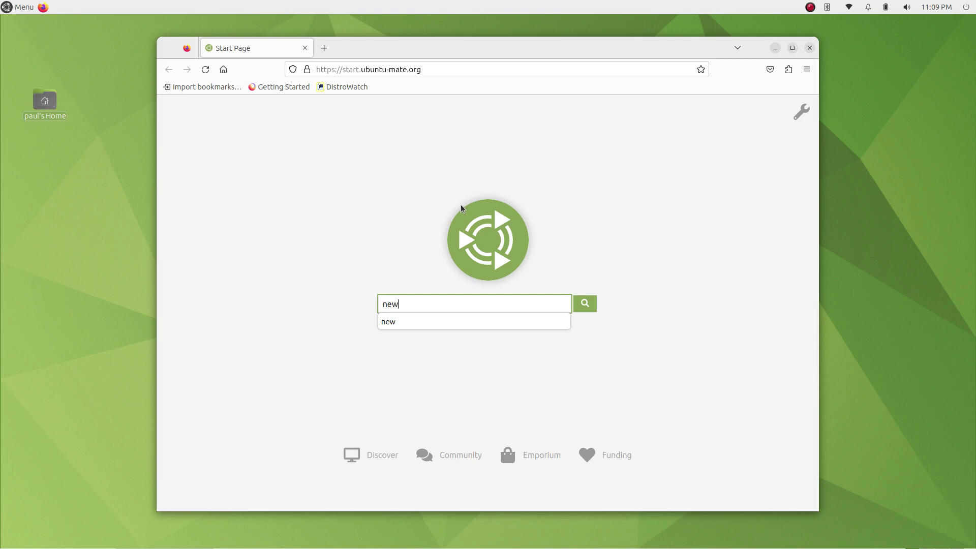
pyautogui.write('s')
pyautogui.press('Return')
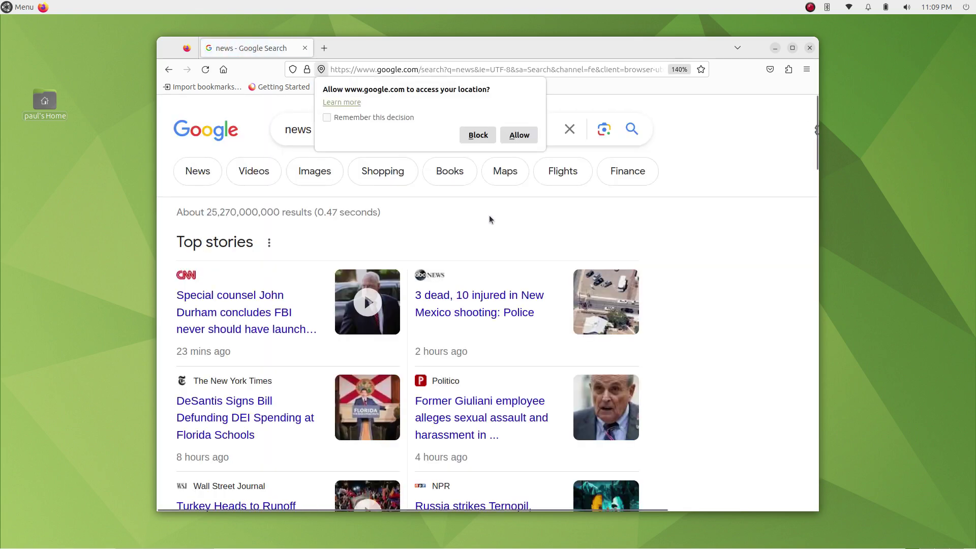
pyautogui.click(518, 135)
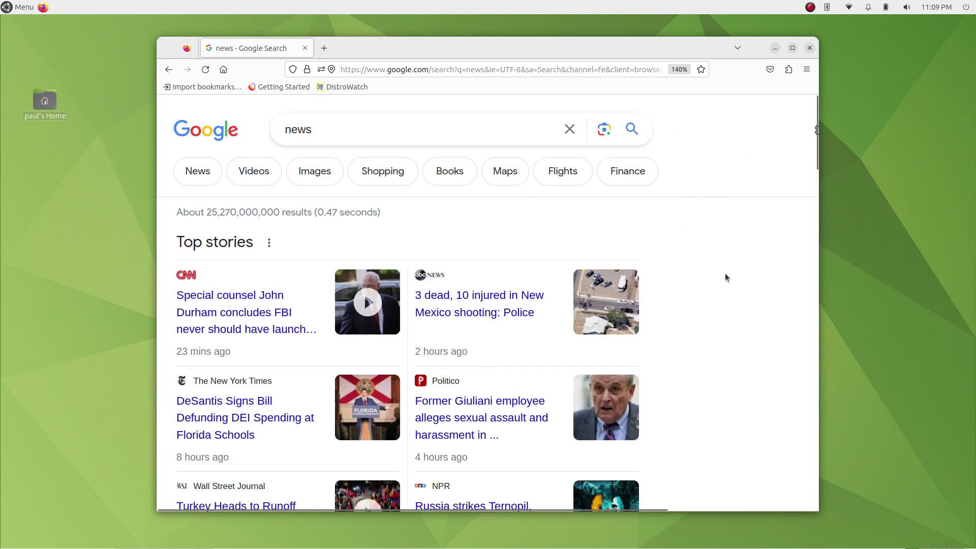
# Step: Zoom the news search results page out to 30%
pyautogui.hotkey('ctrl', '-')
pyautogui.hotkey('ctrl', '-')
pyautogui.hotkey('ctrl', '-')
pyautogui.hotkey('ctrl', '-')
pyautogui.hotkey('ctrl', '-')
pyautogui.hotkey('ctrl', '-')
pyautogui.hotkey('ctrl', '-')
pyautogui.hotkey('ctrl', '-')
pyautogui.hotkey('ctrl', '-')
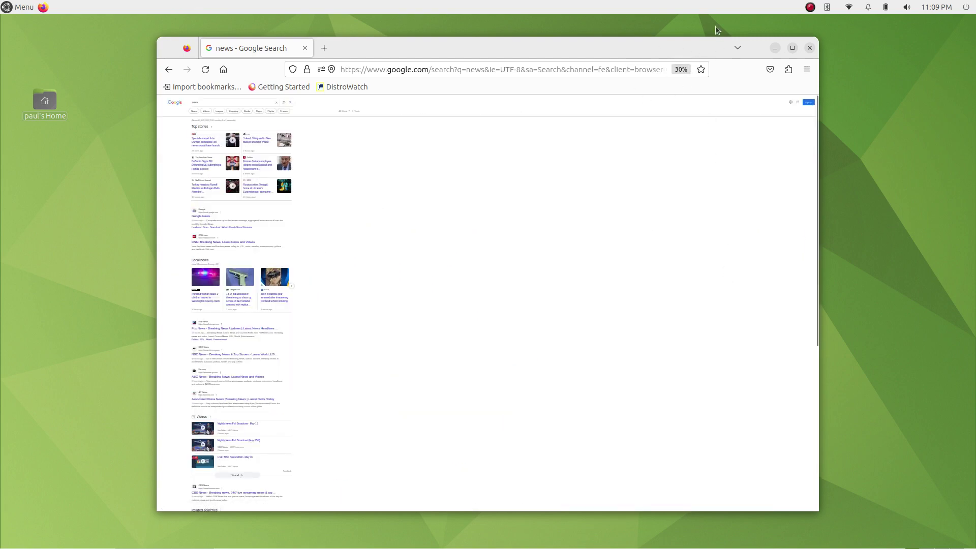
# Step: Enlarge the news search results page to at least 410% zoom
pyautogui.hotkey('ctrl', '+')
pyautogui.hotkey('ctrl', '+')
pyautogui.hotkey('ctrl', '+')
pyautogui.hotkey('ctrl', '+')
pyautogui.hotkey('ctrl', '+')
pyautogui.hotkey('ctrl', '+')
pyautogui.hotkey('ctrl', '+')
pyautogui.hotkey('ctrl', '+')
pyautogui.hotkey('ctrl', '+')
pyautogui.hotkey('ctrl', '+')
pyautogui.hotkey('ctrl', '+')
pyautogui.hotkey('ctrl', '+')
pyautogui.hotkey('ctrl', '+')
pyautogui.hotkey('ctrl', '+')
pyautogui.hotkey('ctrl', '+')
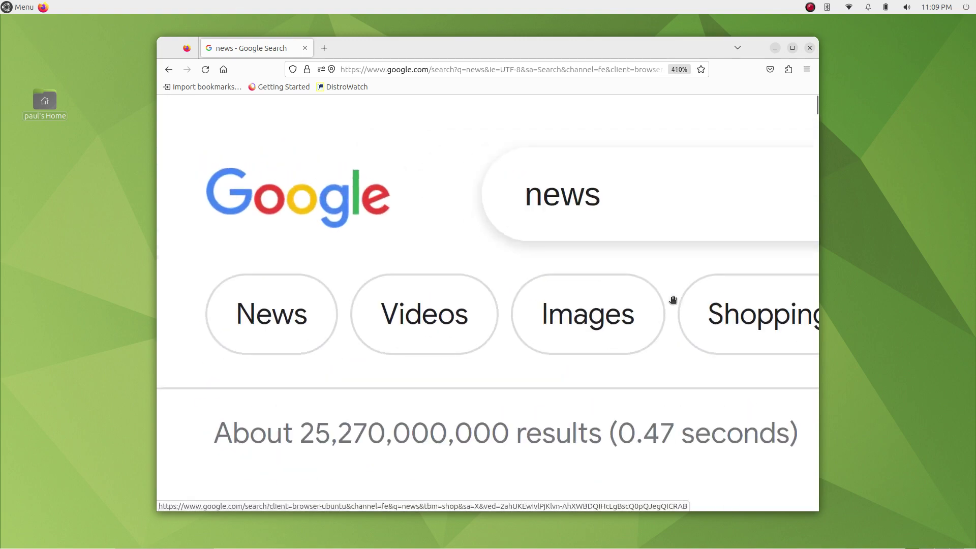
# Step: Bring the news search results page back to a readable zoom level of 90%
pyautogui.hotkey('ctrl', '-')
pyautogui.hotkey('ctrl', '-')
pyautogui.hotkey('ctrl', '-')
pyautogui.hotkey('ctrl', '-')
pyautogui.hotkey('ctrl', '-')
pyautogui.hotkey('ctrl', '-')
pyautogui.hotkey('ctrl', '-')
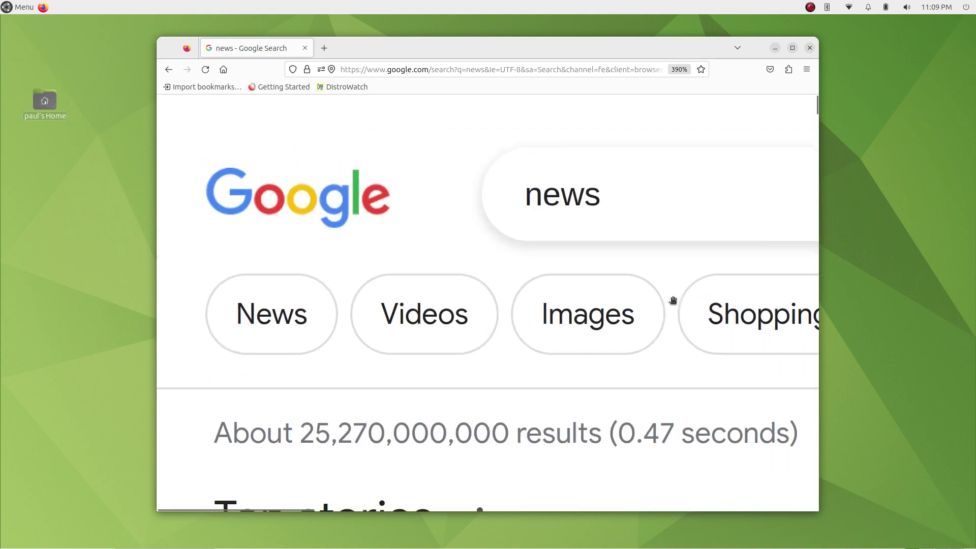
pyautogui.hotkey('ctrl', '-')
pyautogui.hotkey('ctrl', '-')
pyautogui.hotkey('ctrl', '-')
pyautogui.hotkey('ctrl', '-')
pyautogui.hotkey('ctrl', '-')
pyautogui.hotkey('ctrl', '-')
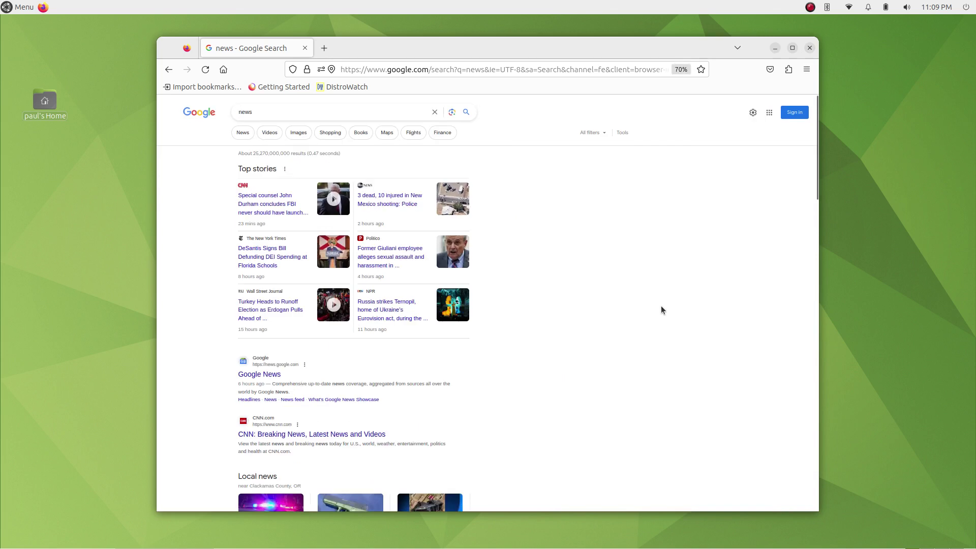
pyautogui.hotkey('ctrl', '+')
pyautogui.hotkey('ctrl', '+')
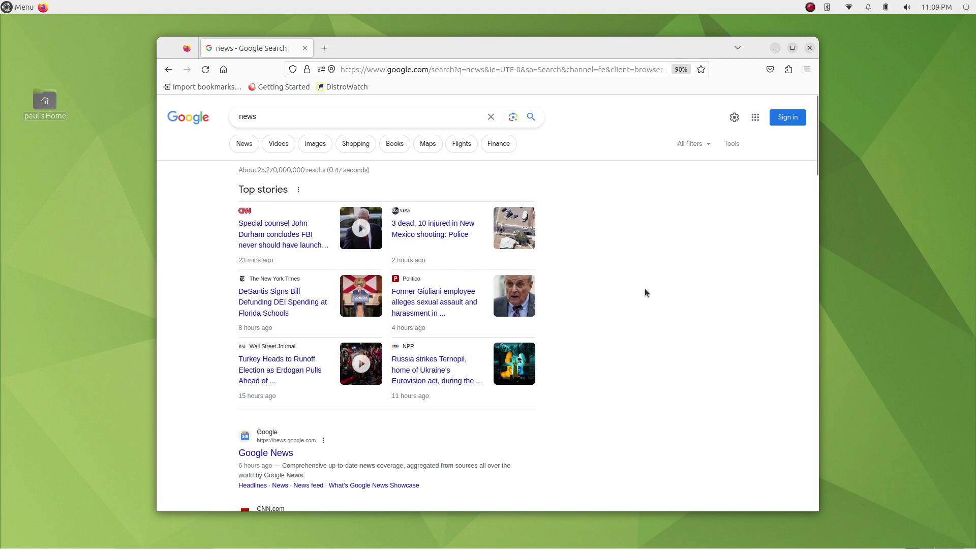
# Step: Enlarge the news search results page to 120% zoom and skim through the top stories and first results
pyautogui.scroll(2, 667, 308)
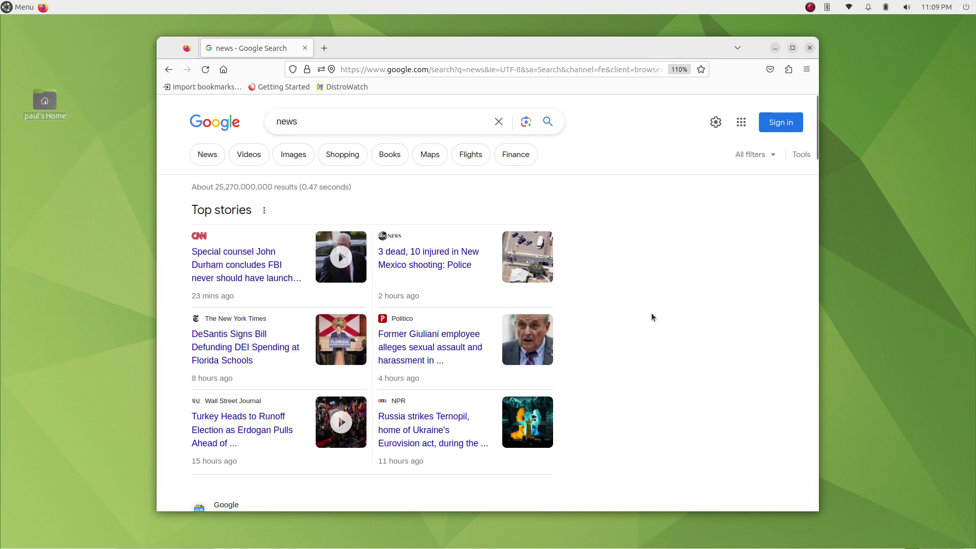
pyautogui.hotkey('ctrl', '+')
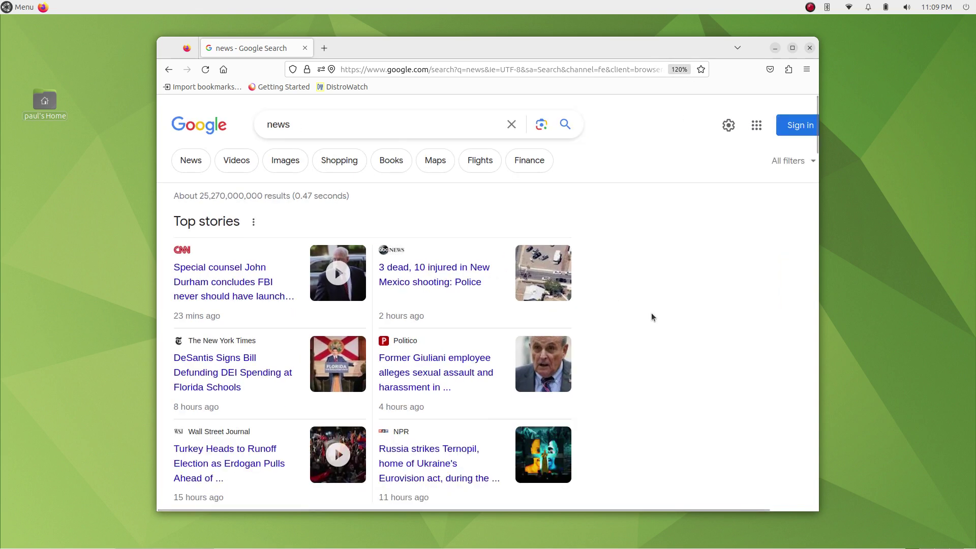
pyautogui.scroll(-5, 660, 308)
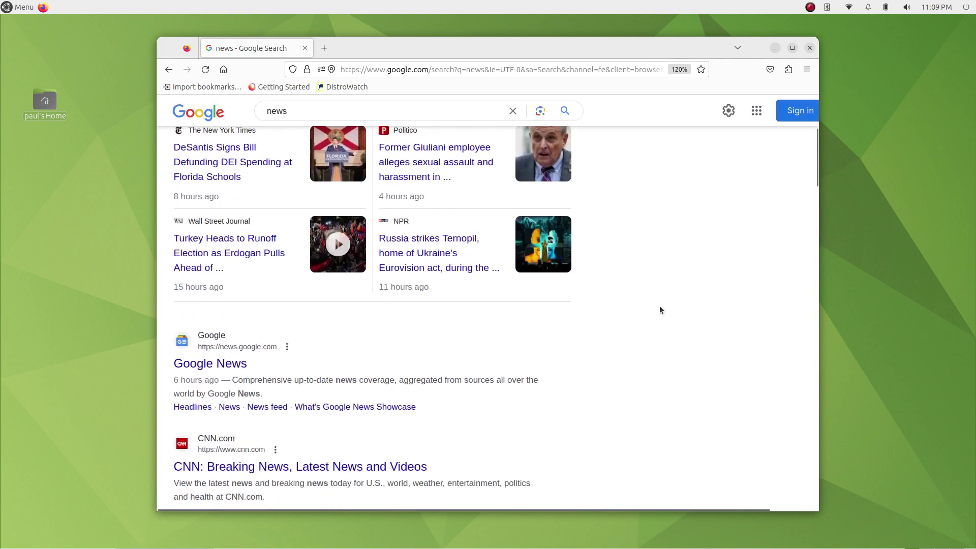
pyautogui.scroll(5, 660, 307)
pyautogui.scroll(-5, 660, 308)
pyautogui.scroll(-3, 660, 309)
pyautogui.scroll(6, 660, 305)
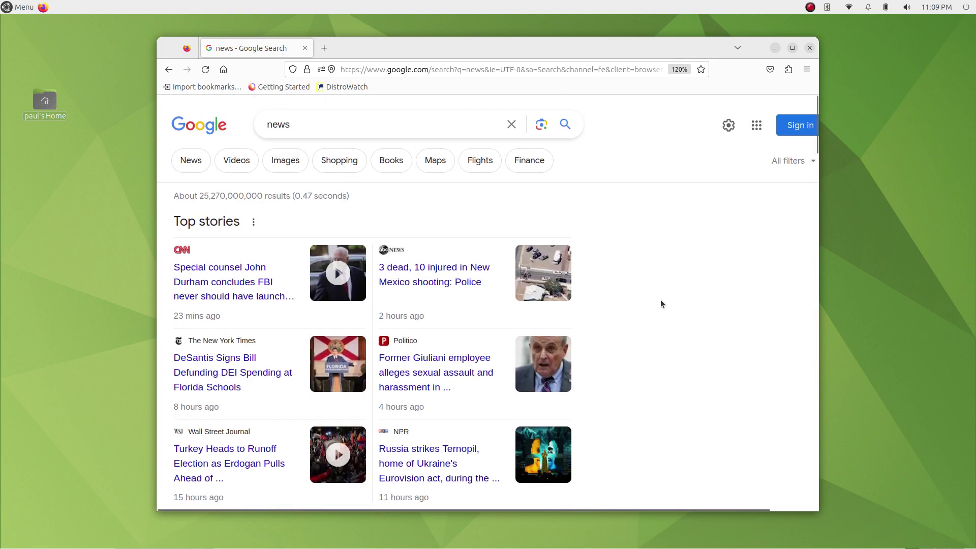
# Step: Maximize and restore the Firefox window a few times and close the browser
pyautogui.doubleClick(579, 41)
pyautogui.doubleClick(594, 21)
pyautogui.doubleClick(376, 40)
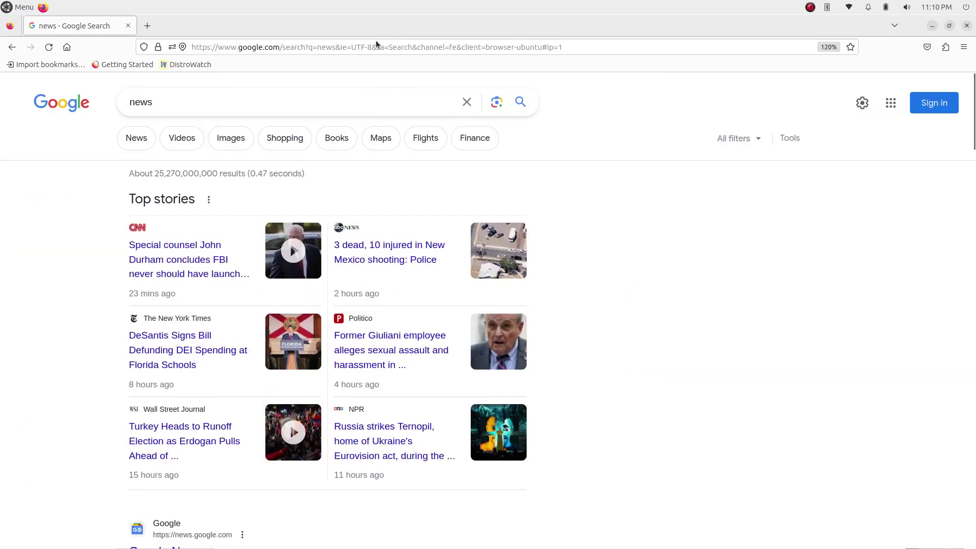
pyautogui.doubleClick(450, 17)
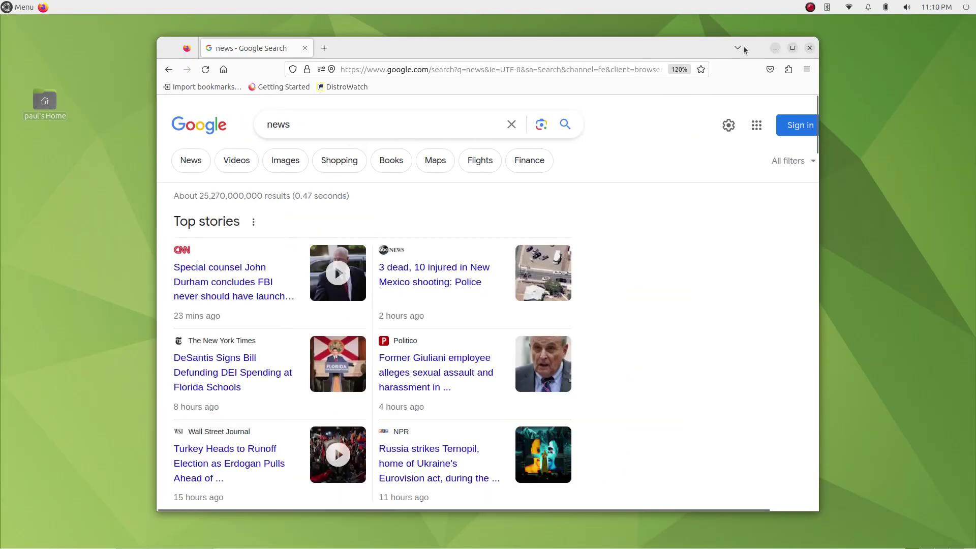
pyautogui.click(793, 49)
pyautogui.click(949, 26)
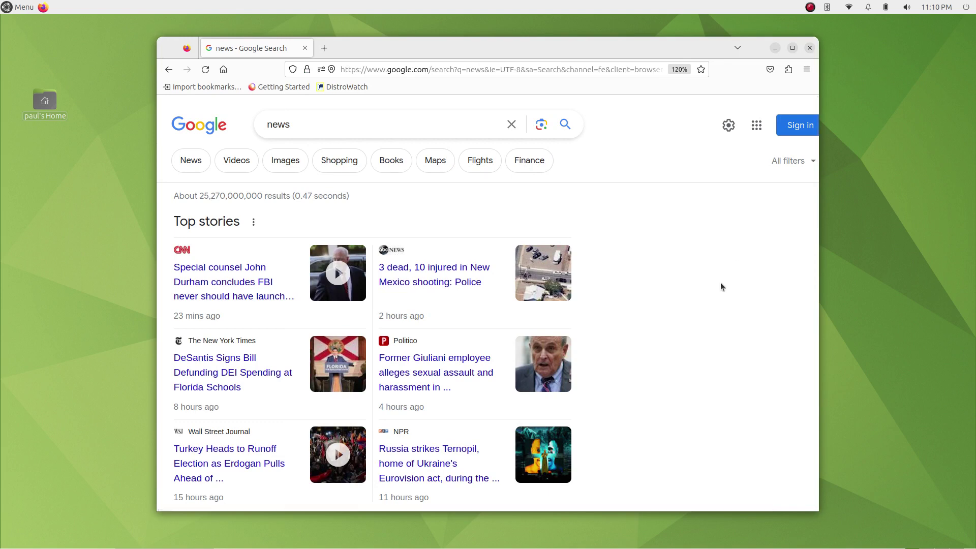
pyautogui.hotkey('alt', 'F4')
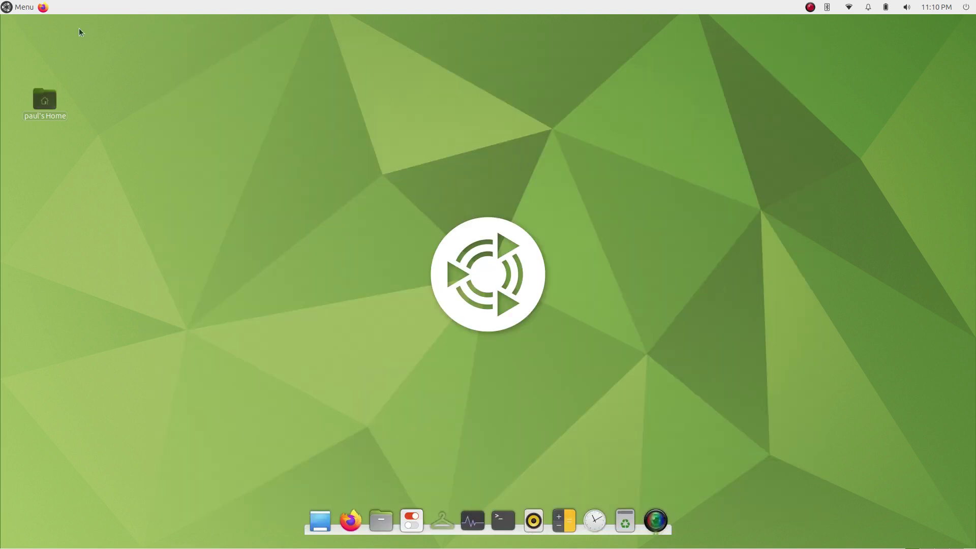
# Step: Look through the top panel's own options and its Bluetooth, network and notification indicators
pyautogui.rightClick(573, 8)
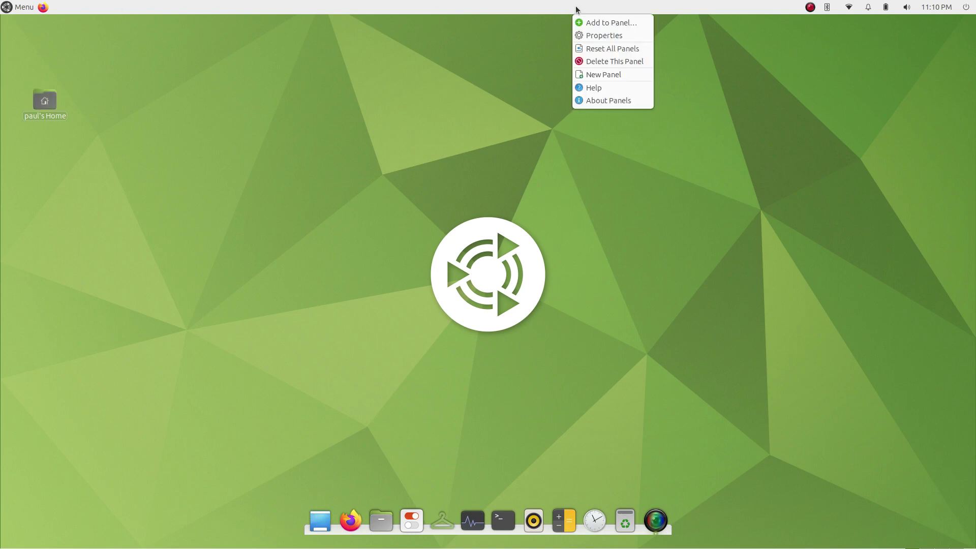
pyautogui.click(776, 328)
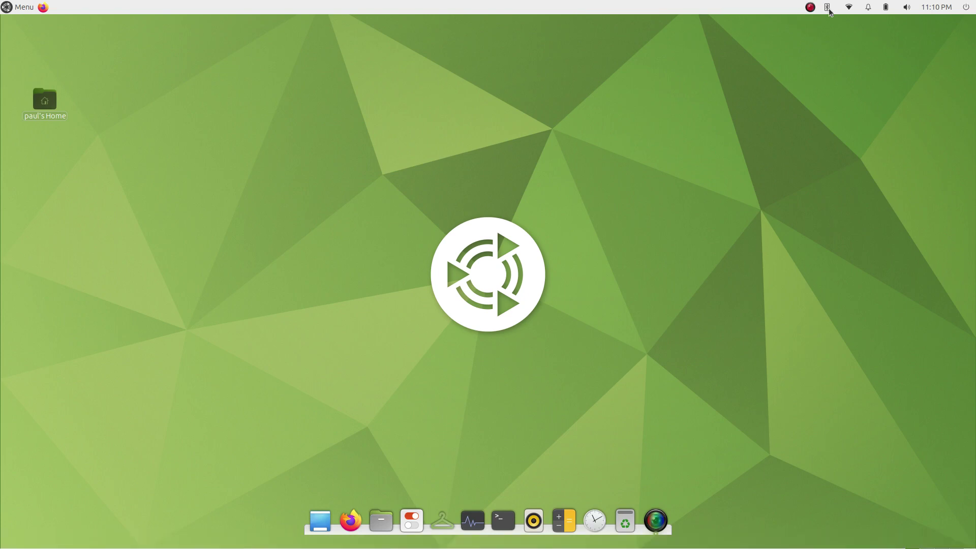
pyautogui.click(827, 7)
pyautogui.click(741, 96)
pyautogui.click(849, 13)
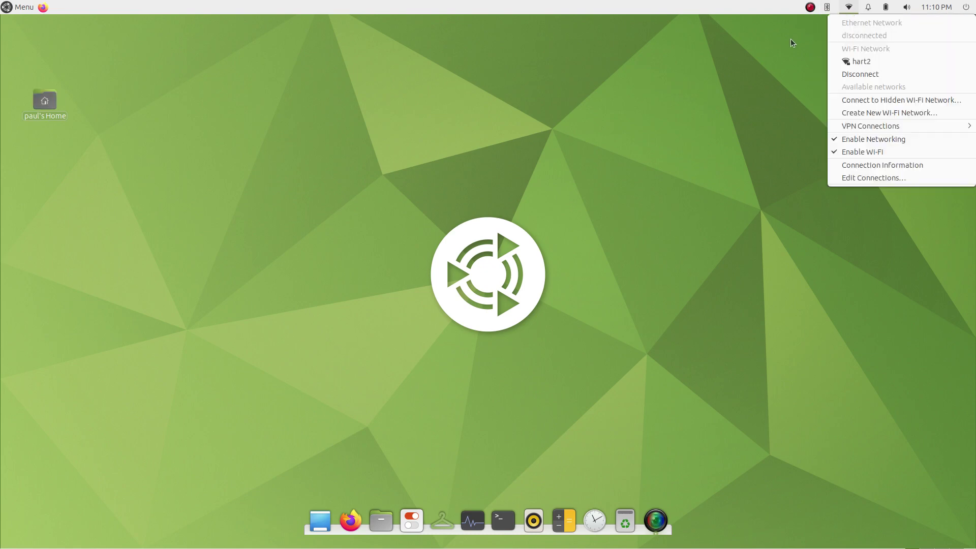
pyautogui.click(792, 39)
pyautogui.click(869, 10)
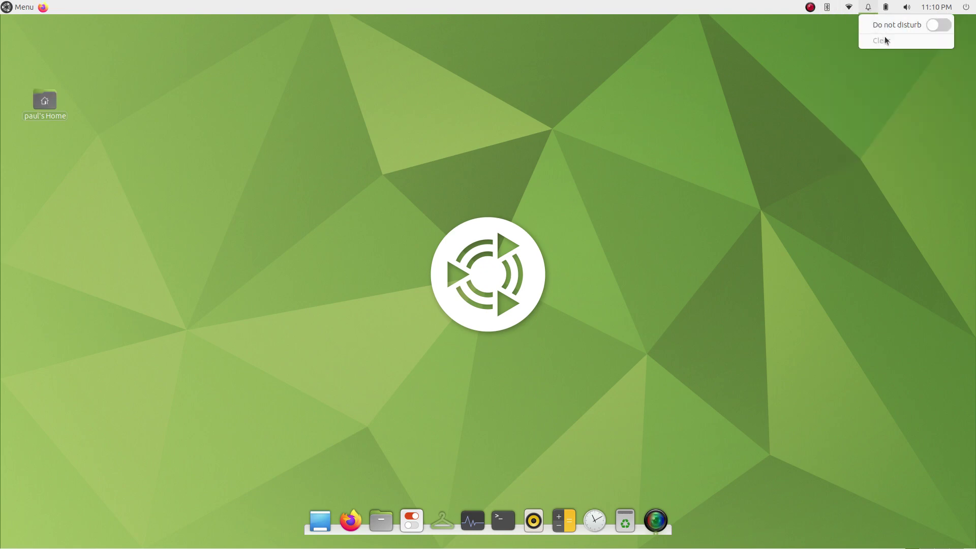
pyautogui.click(823, 68)
# Step: Check the power management preferences from the battery indicator and look at the volume indicator's options
pyautogui.click(886, 8)
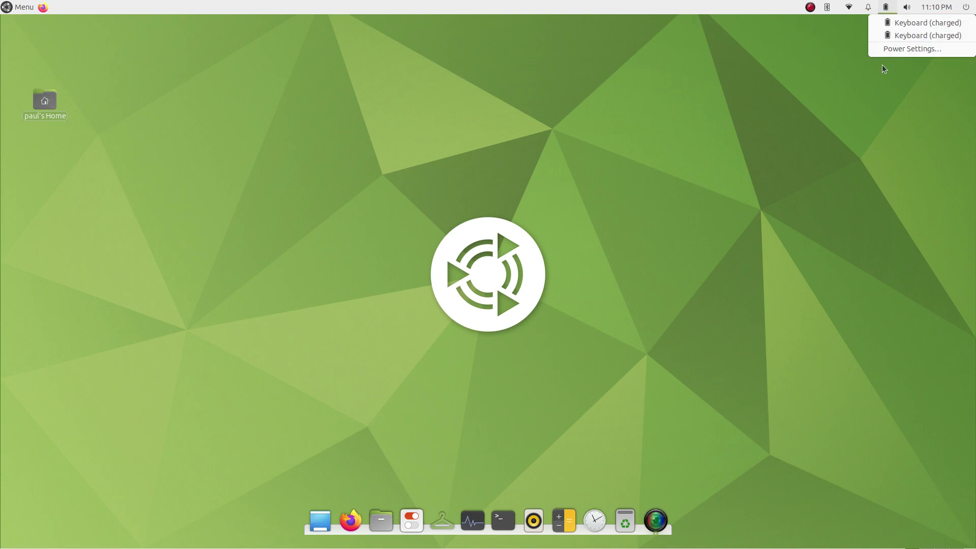
pyautogui.click(904, 51)
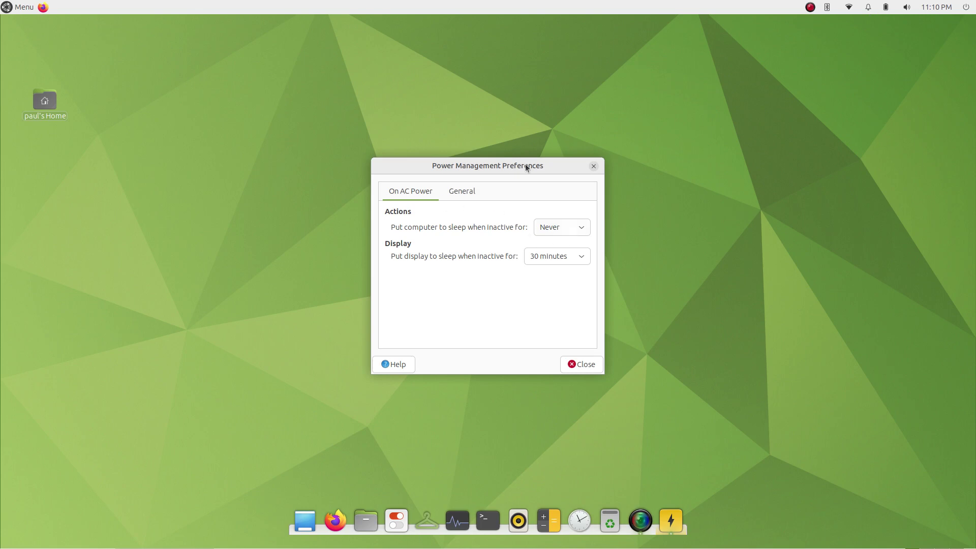
pyautogui.click(594, 167)
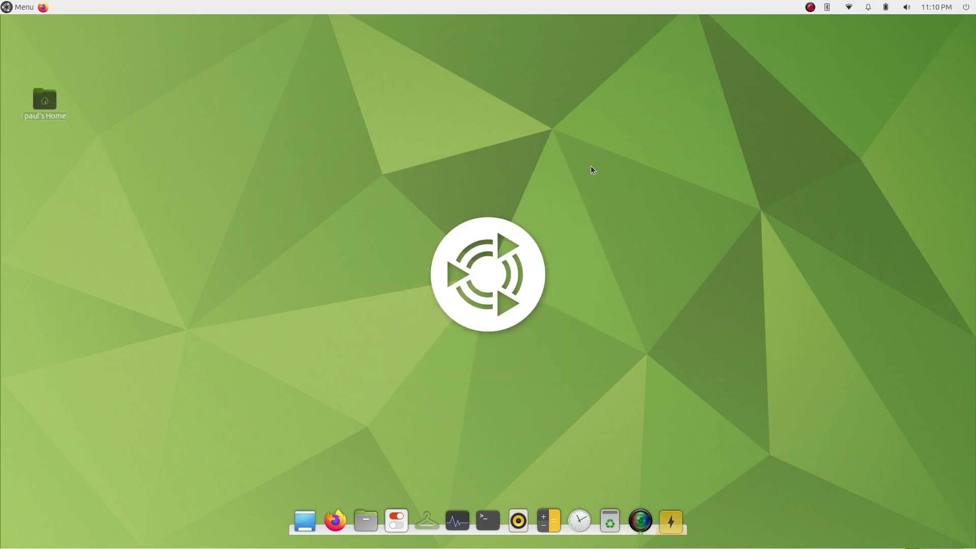
pyautogui.click(907, 8)
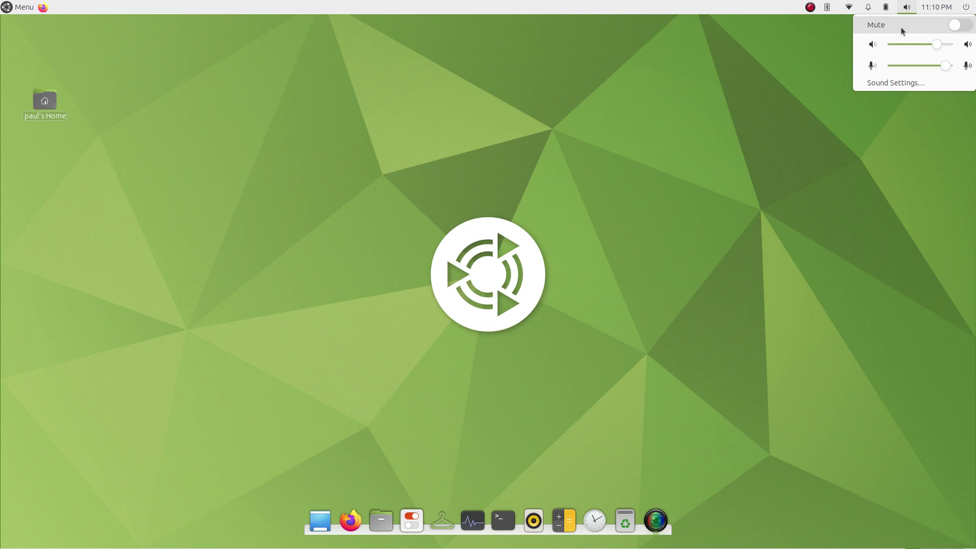
pyautogui.click(896, 85)
# Step: Open the calendar application at 15 May 2023 from the panel clock and check its About information
pyautogui.click(937, 7)
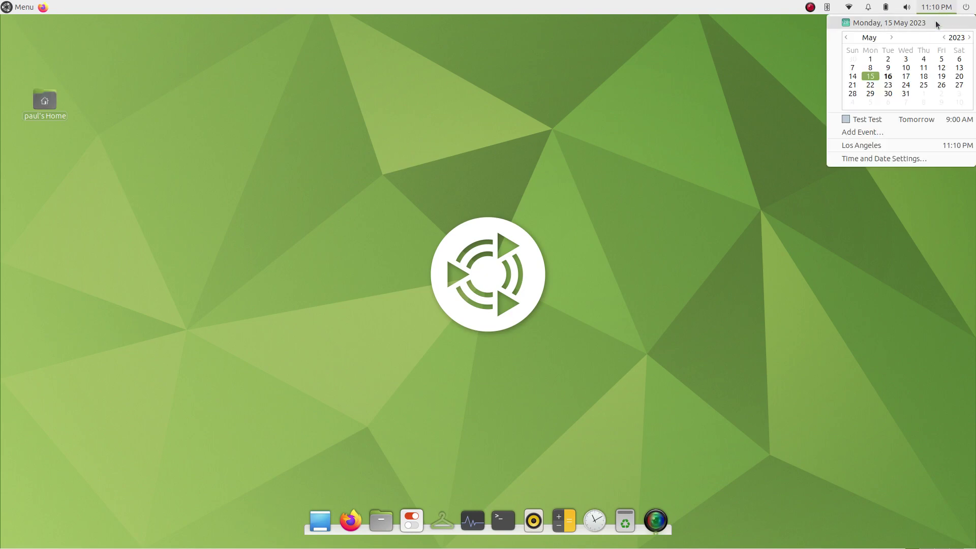
pyautogui.doubleClick(871, 77)
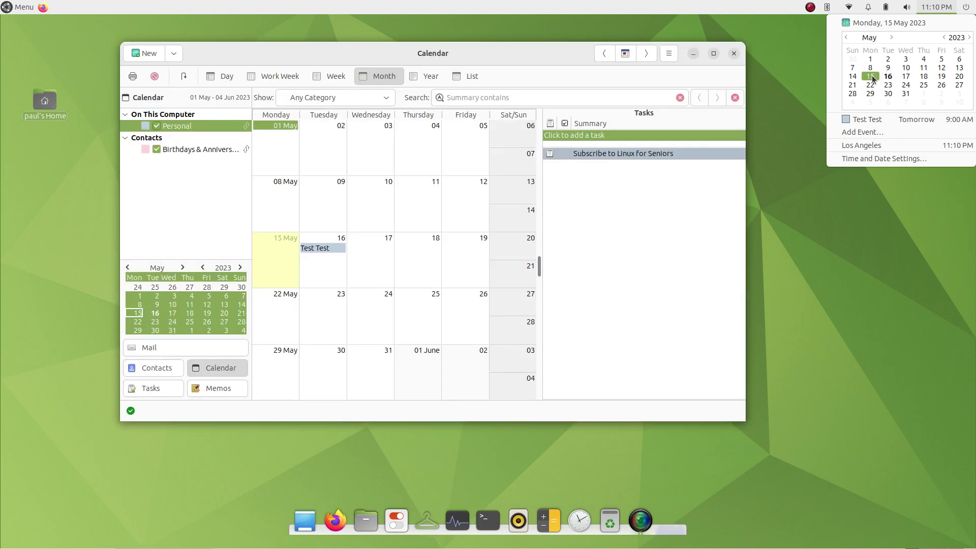
pyautogui.click(669, 54)
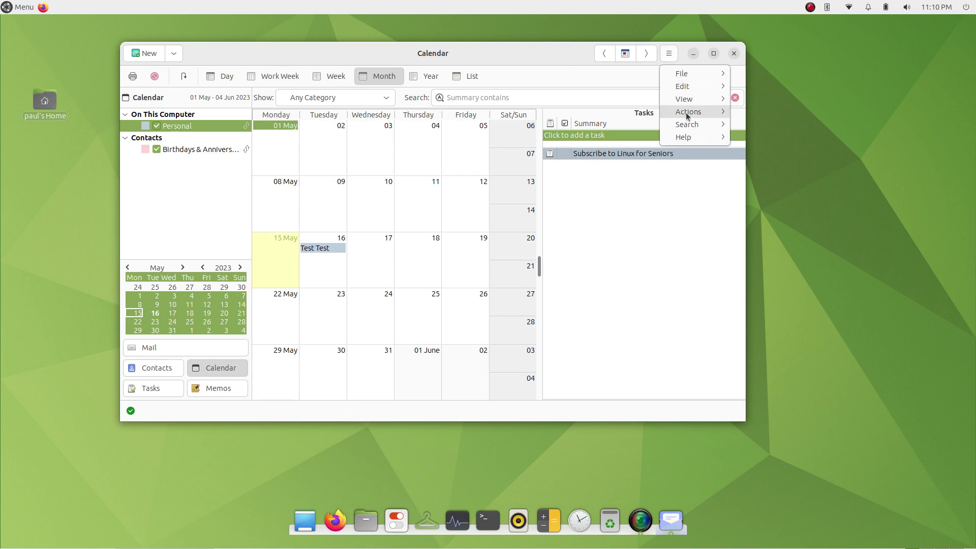
pyautogui.moveTo(693, 139)
pyautogui.click(753, 168)
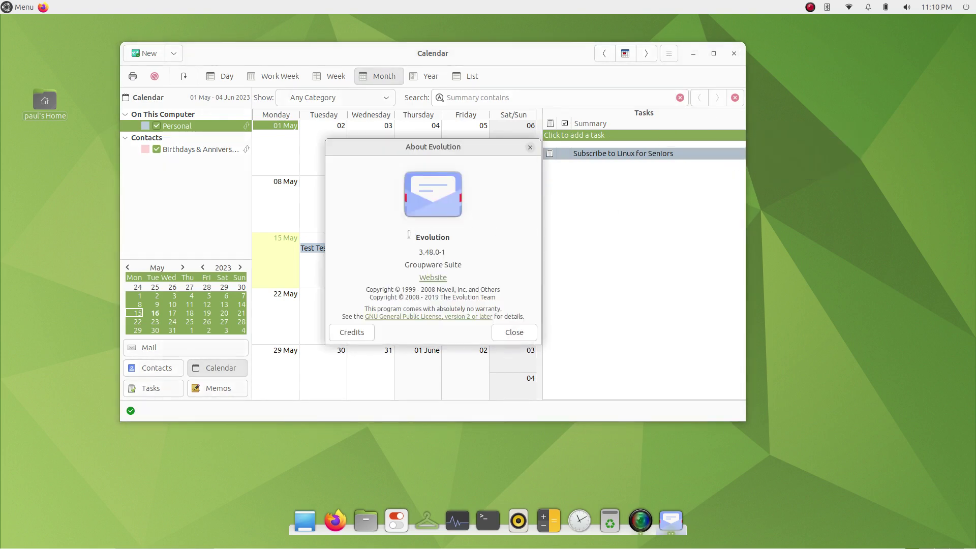
pyautogui.doubleClick(415, 238)
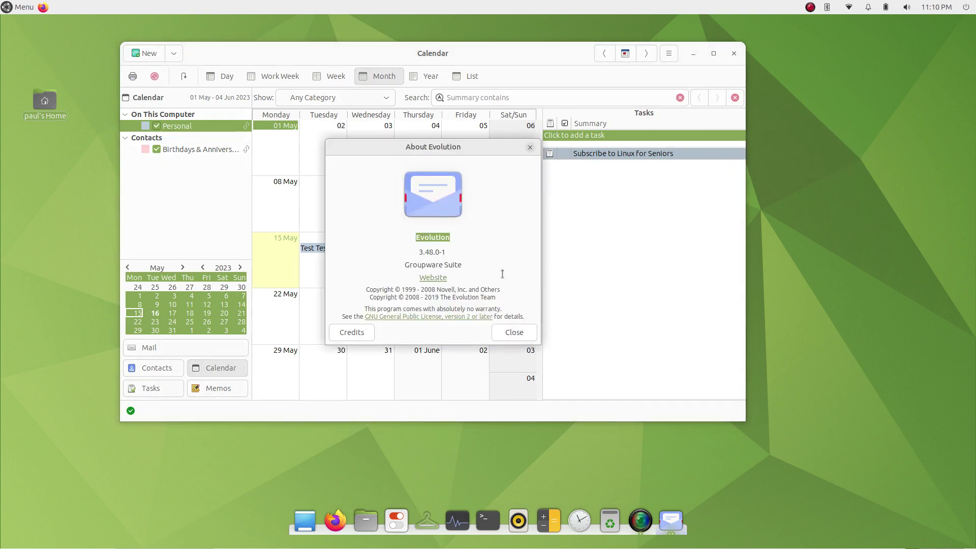
pyautogui.click(515, 333)
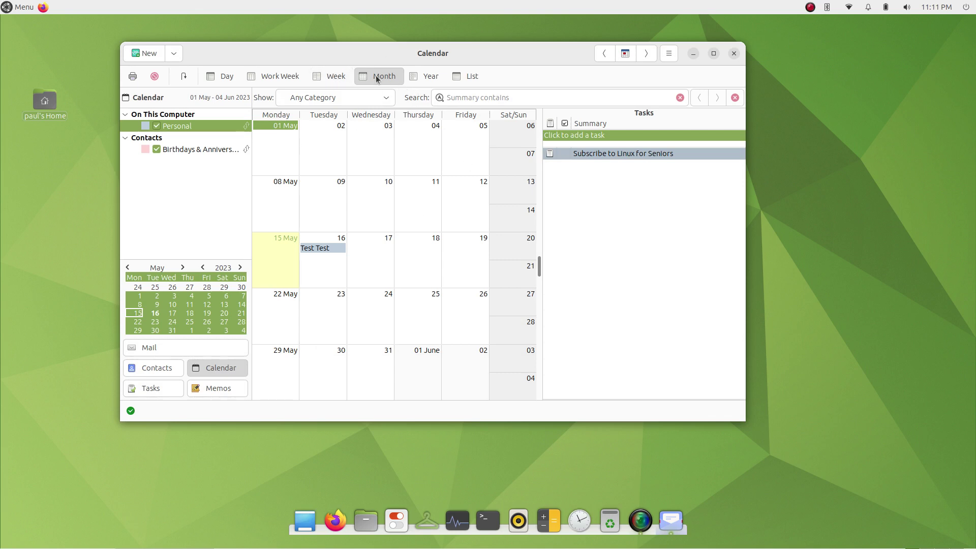
# Step: Browse the calendar's Year, List, Work Week and Day views and close the calendar application
pyautogui.click(426, 77)
pyautogui.click(468, 76)
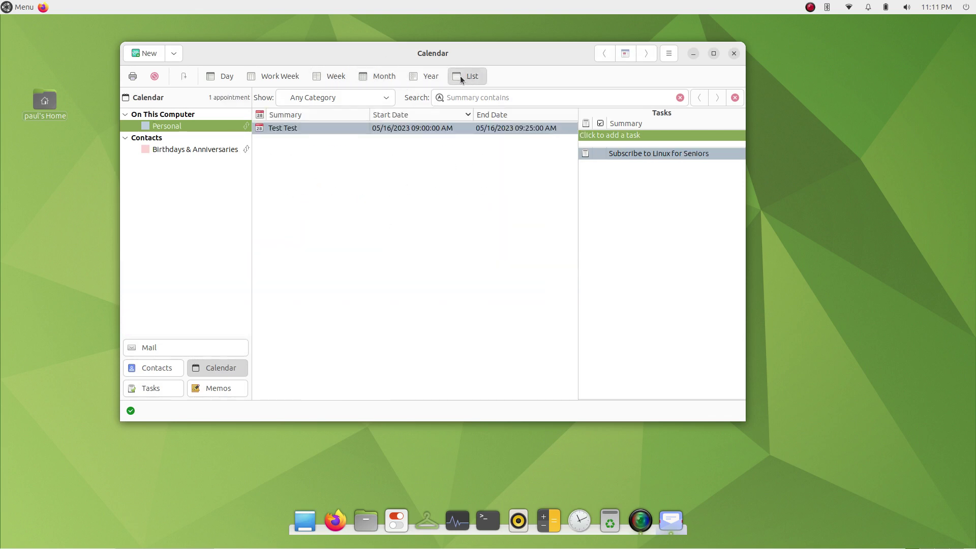
pyautogui.click(275, 77)
pyautogui.click(223, 77)
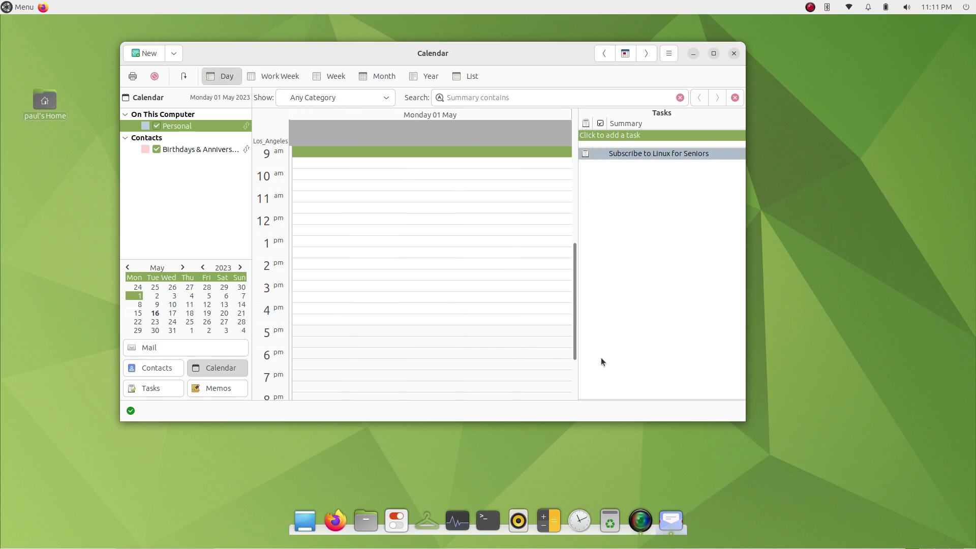
pyautogui.click(734, 54)
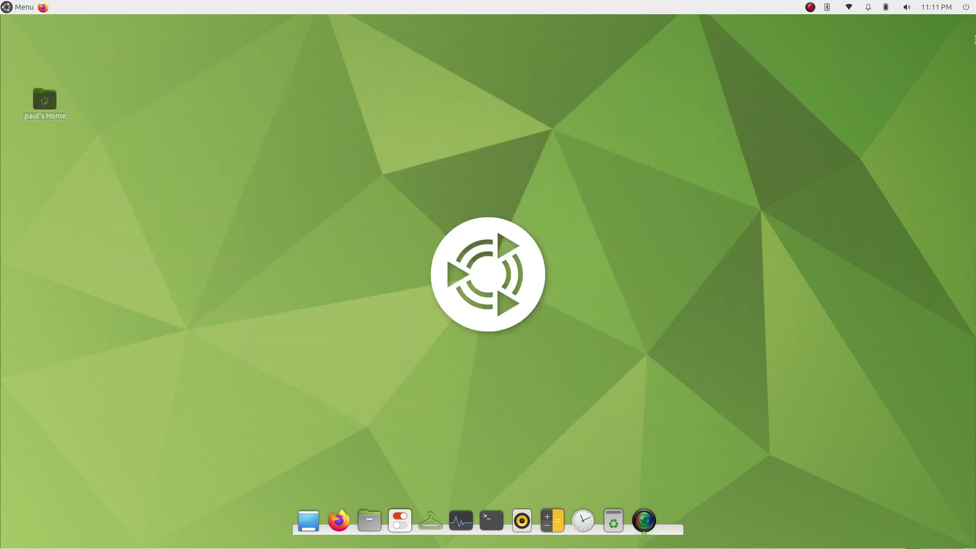
# Step: Open the calendar application through the panel clock's Add Event option and close it again
pyautogui.click(937, 8)
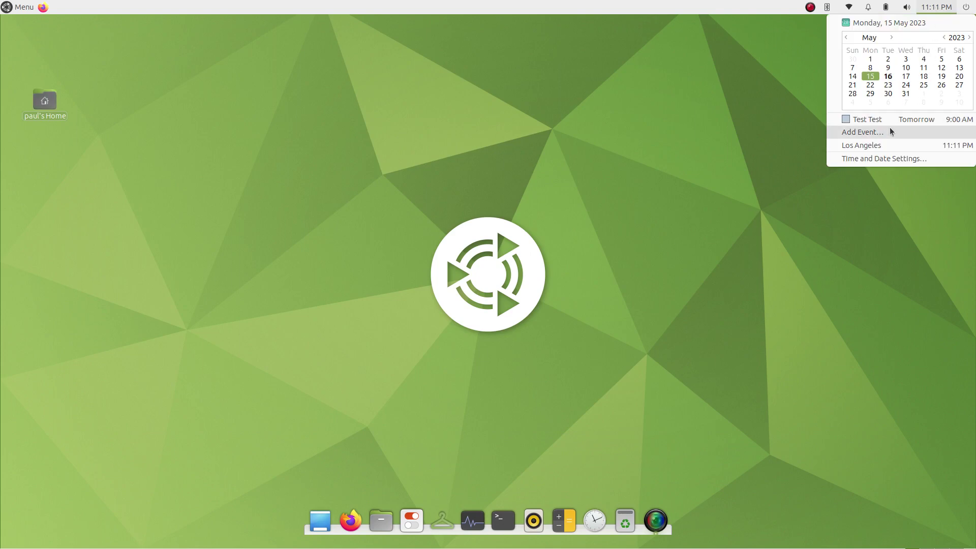
pyautogui.click(861, 131)
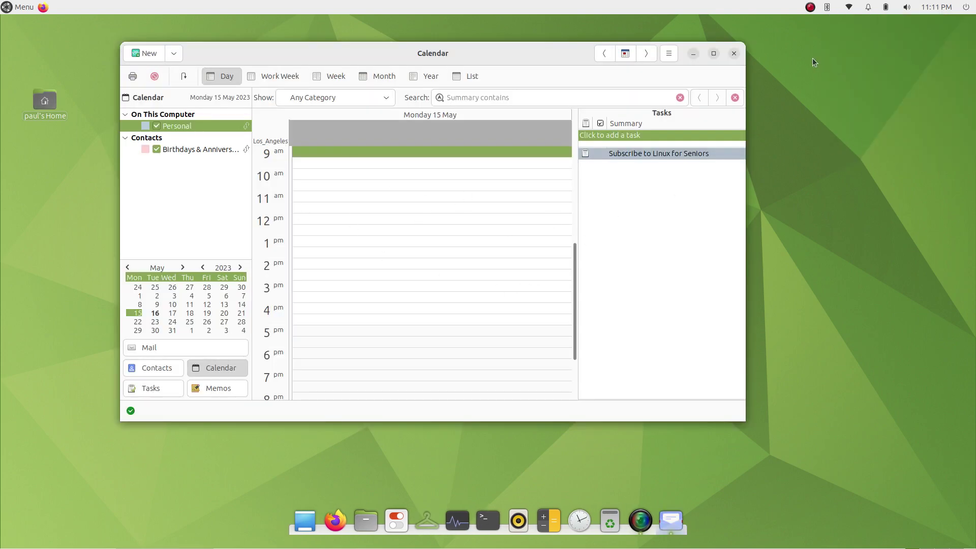
pyautogui.click(733, 53)
# Step: Open the time and date settings, preview the Yekaterinburg, Riyadh and Luxembourg time zones on the map, and close without confirming
pyautogui.click(945, 8)
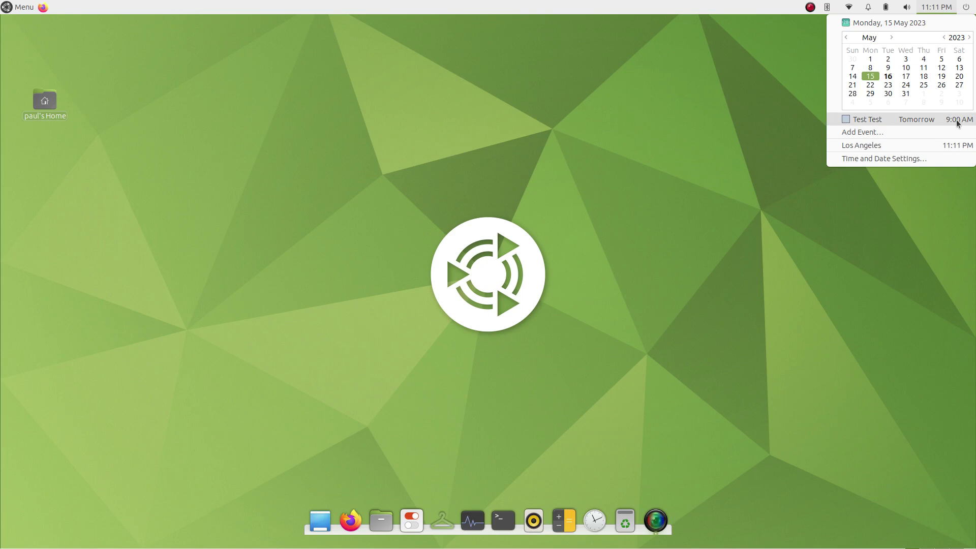
pyautogui.click(882, 158)
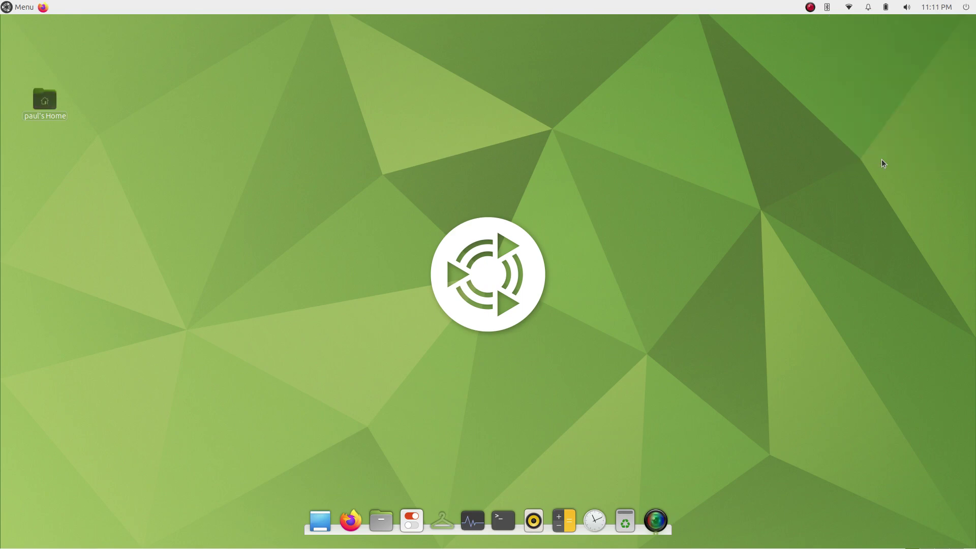
pyautogui.click(575, 228)
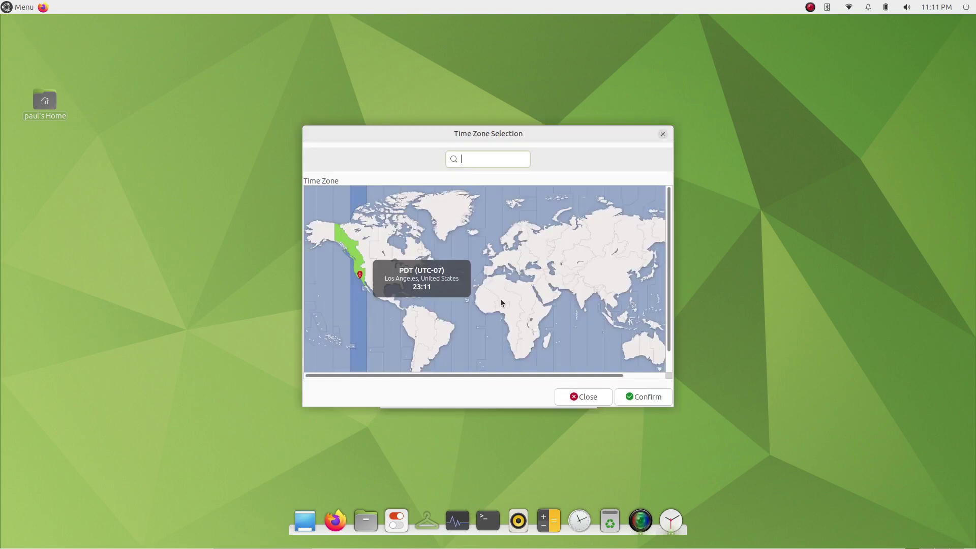
pyautogui.click(514, 295)
pyautogui.click(566, 242)
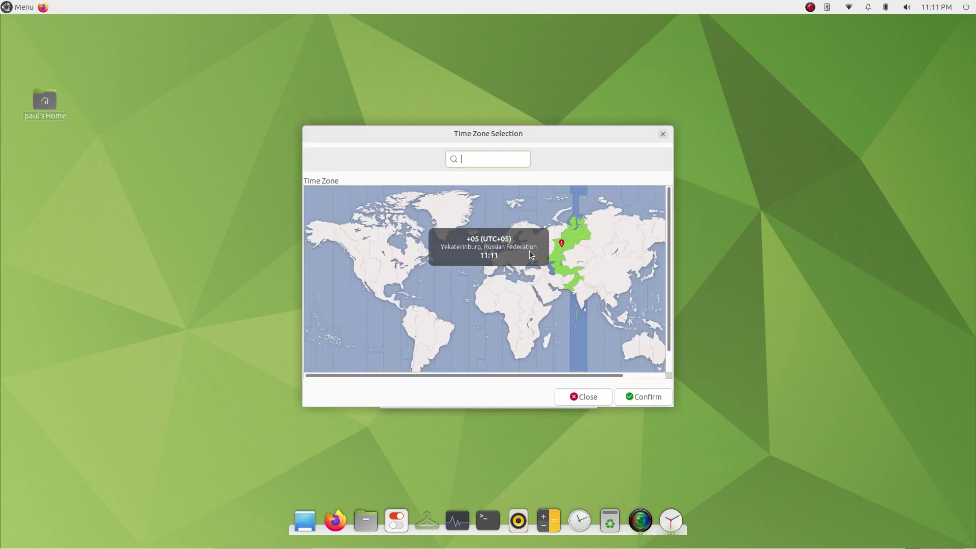
pyautogui.click(543, 295)
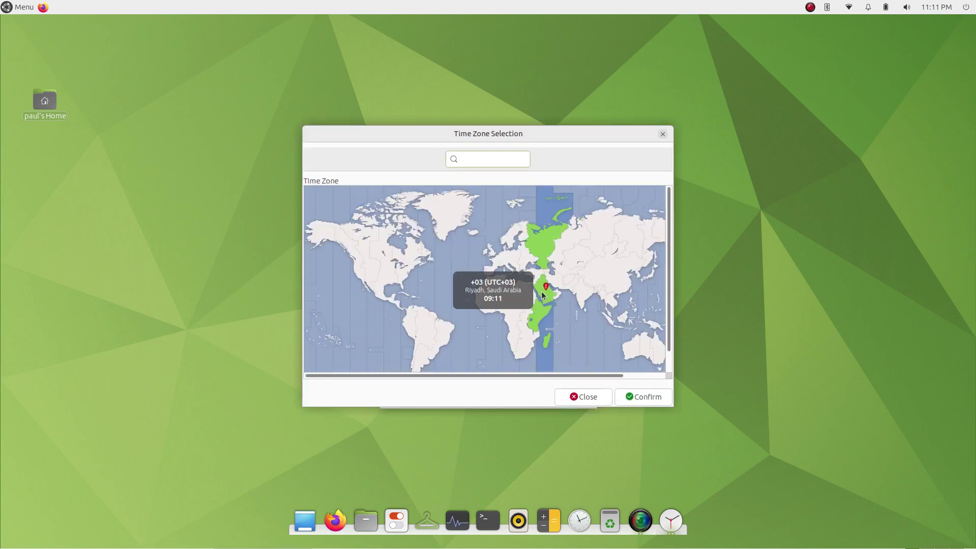
pyautogui.click(501, 254)
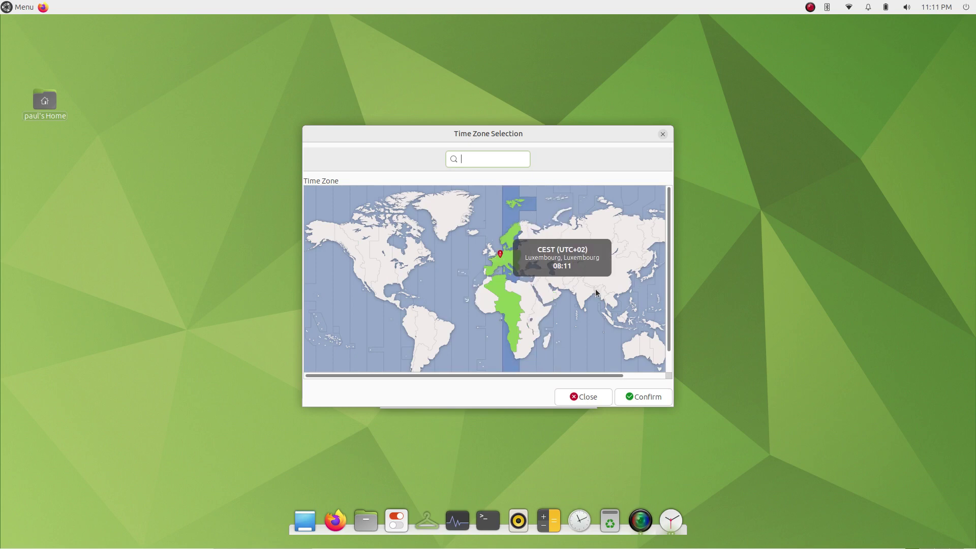
pyautogui.click(590, 399)
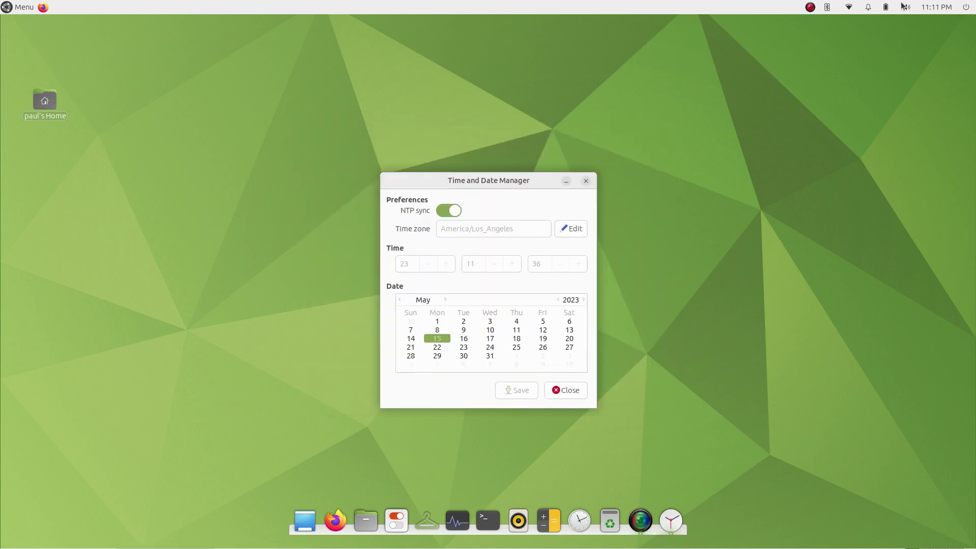
pyautogui.click(586, 181)
# Step: View the panel clock's calendar and upcoming event, and dismiss the display
pyautogui.click(929, 7)
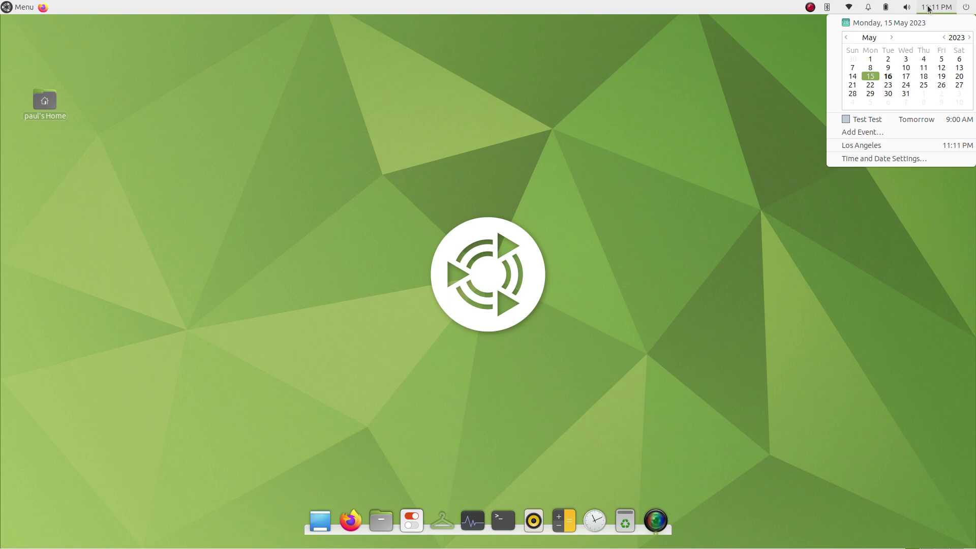
pyautogui.click(838, 132)
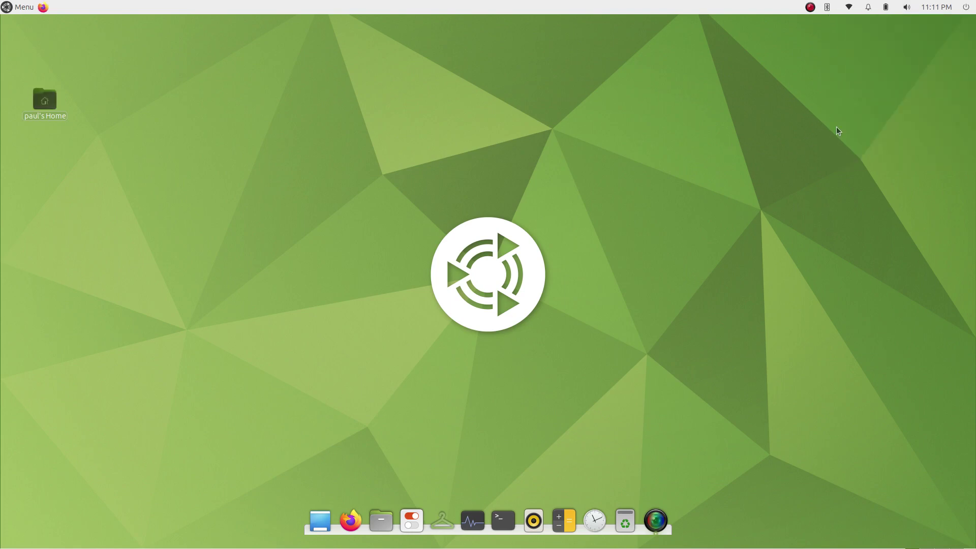
# Step: Open About This Computer, review the system, processes, resources and file systems information, and close System Monitor
pyautogui.click(968, 9)
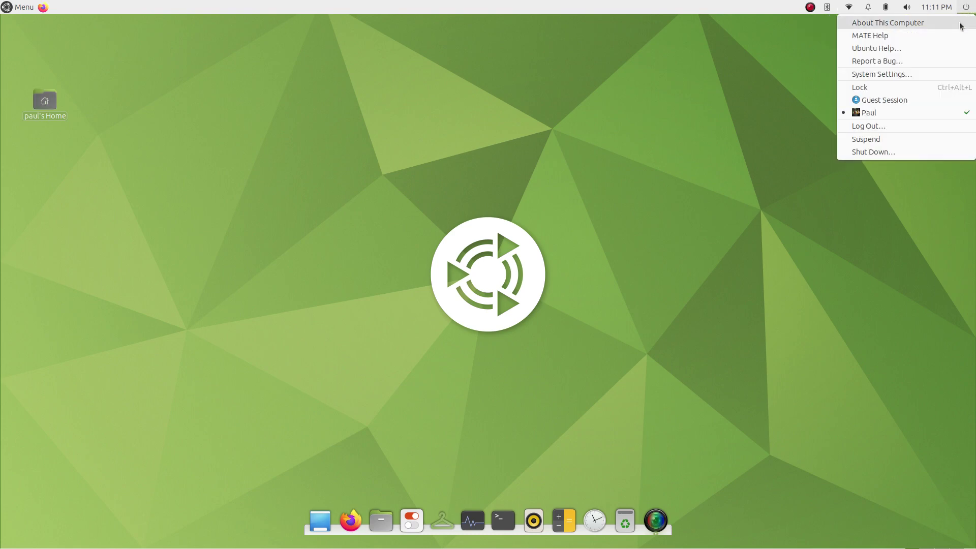
pyautogui.click(961, 26)
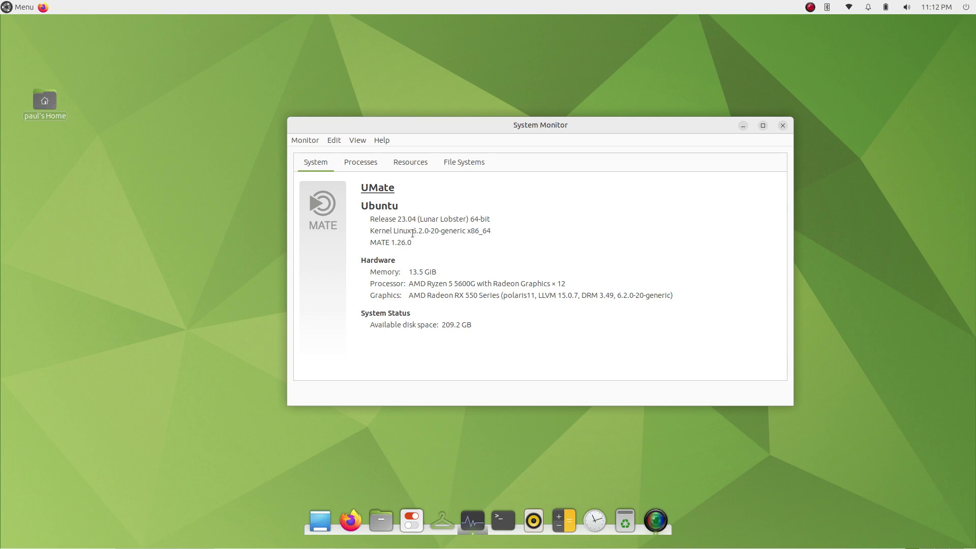
pyautogui.moveTo(413, 232); pyautogui.dragTo(424, 231)
pyautogui.click(356, 166)
pyautogui.click(415, 166)
pyautogui.click(467, 164)
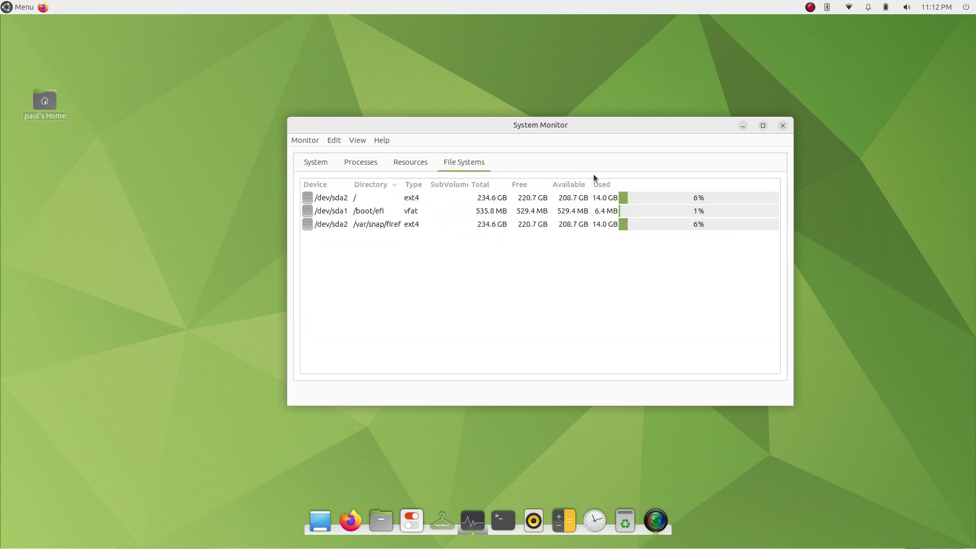
pyautogui.hotkey('ctrl', 'q')
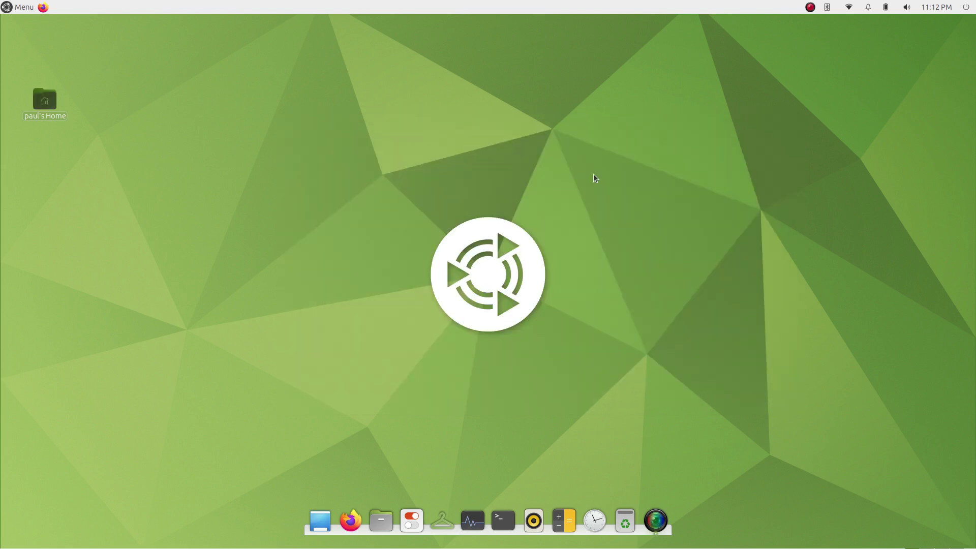
# Step: Open MATE Help from the session options to view the Desktop User Guide, and close it
pyautogui.click(966, 7)
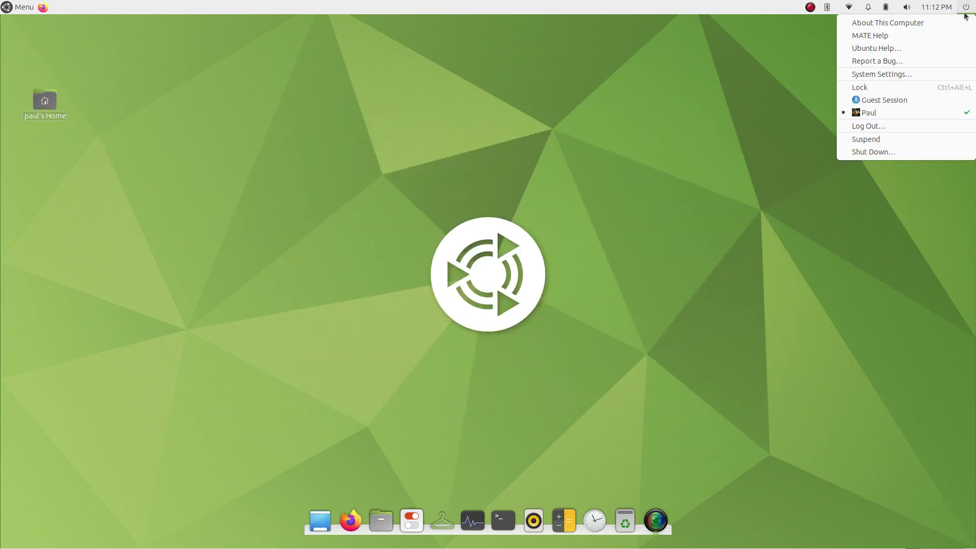
pyautogui.click(932, 38)
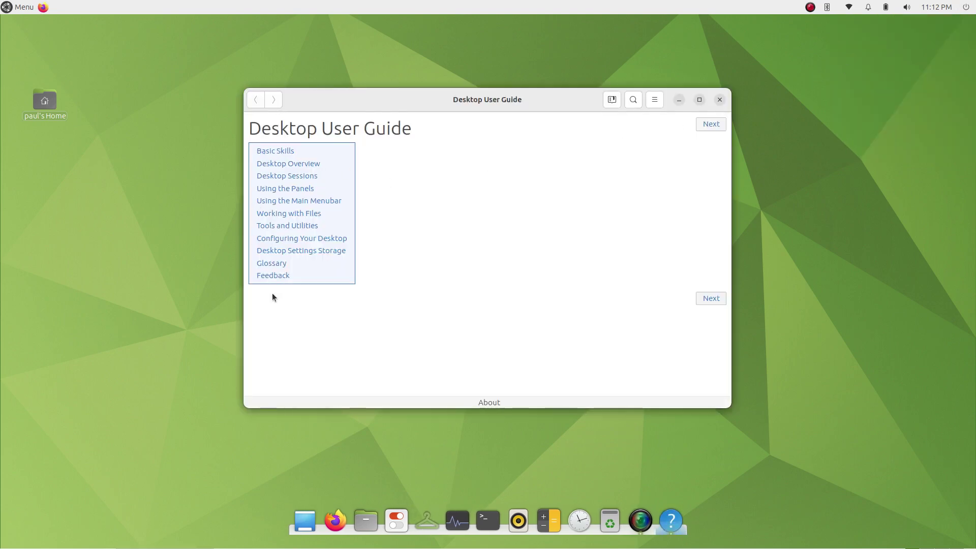
pyautogui.click(720, 99)
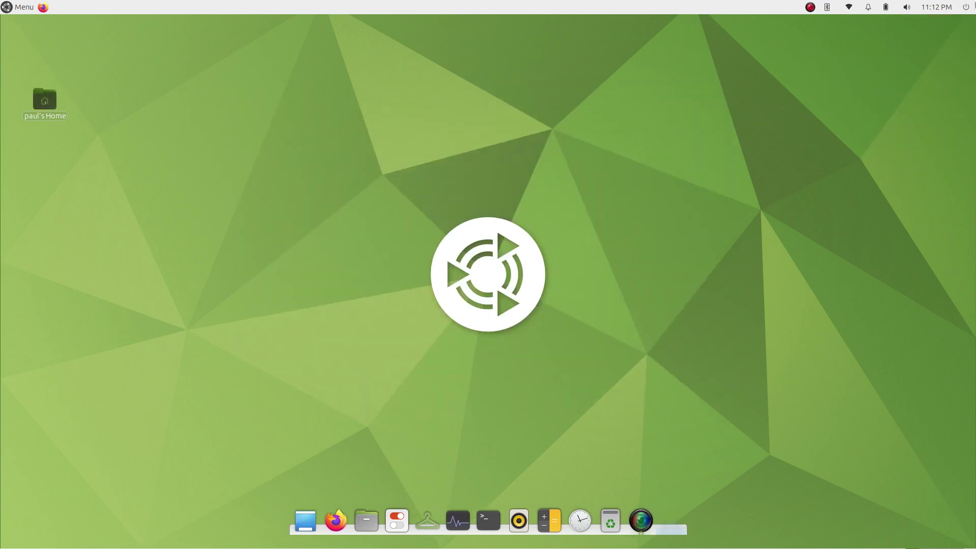
# Step: Open Ubuntu Help from the session options and try several zoom levels on the documentation page, ending at 110%
pyautogui.click(966, 7)
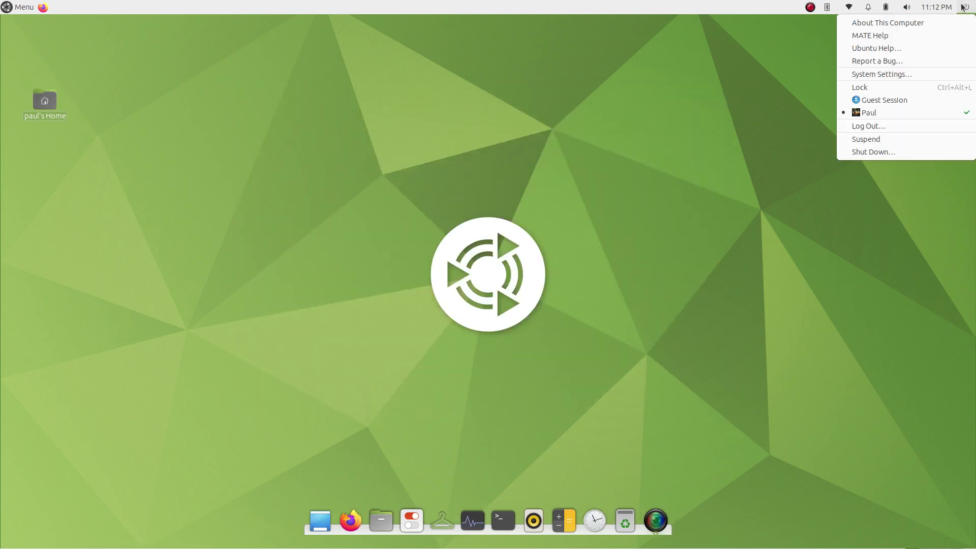
pyautogui.click(920, 46)
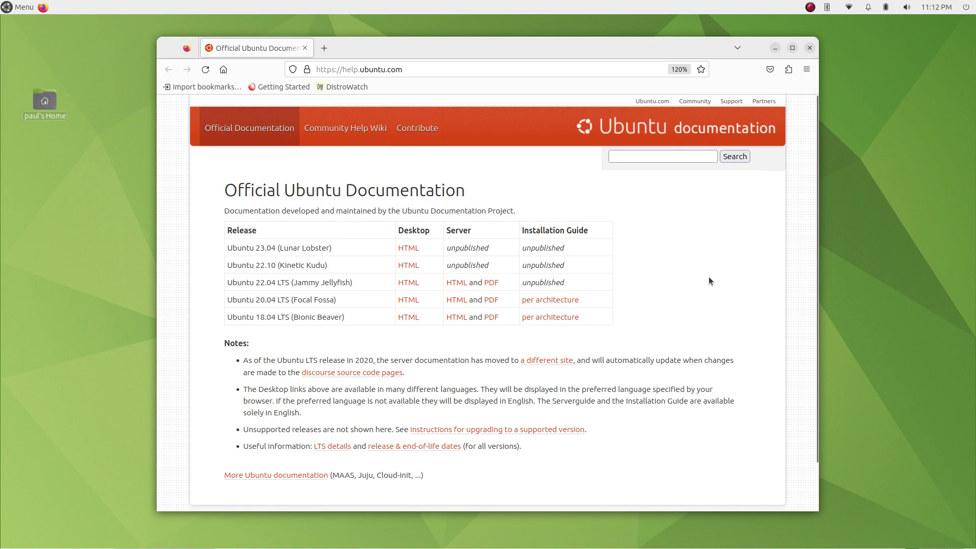
pyautogui.hotkey('ctrl', '+')
pyautogui.hotkey('ctrl', '+')
pyautogui.hotkey('ctrl', '+')
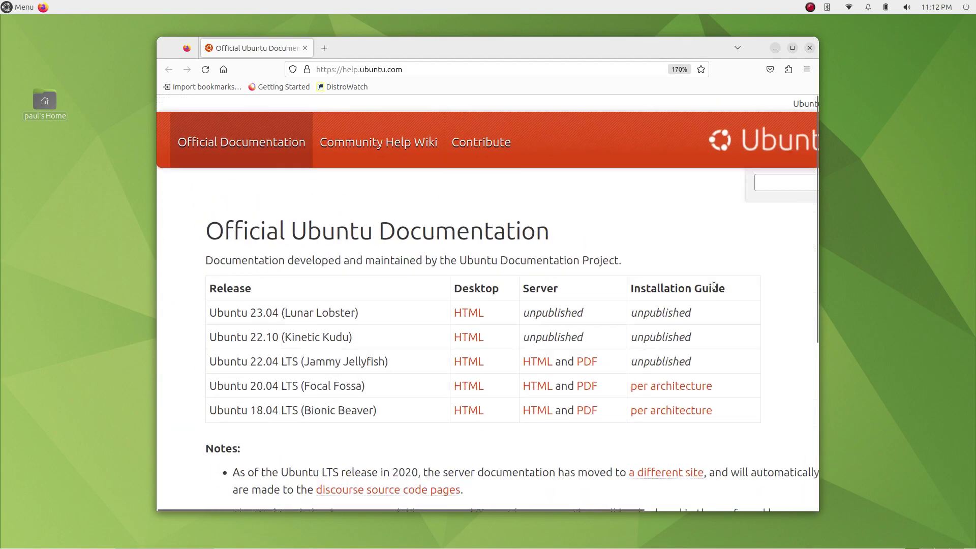
pyautogui.scroll(-6, 713, 286)
pyautogui.scroll(5, 714, 285)
pyautogui.scroll(-3, 714, 286)
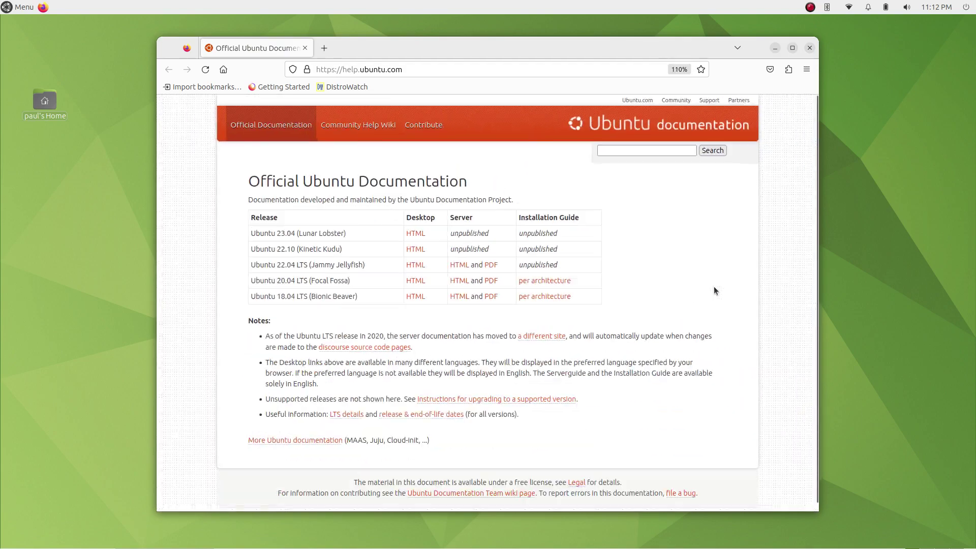
pyautogui.scroll(2, 714, 291)
pyautogui.scroll(-3, 713, 292)
pyautogui.scroll(-1, 713, 292)
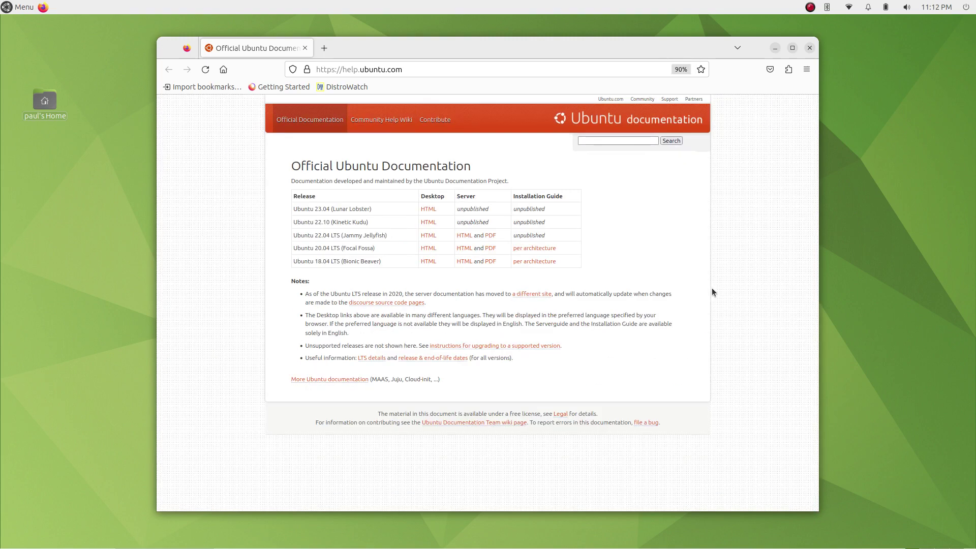
pyautogui.scroll(2, 712, 290)
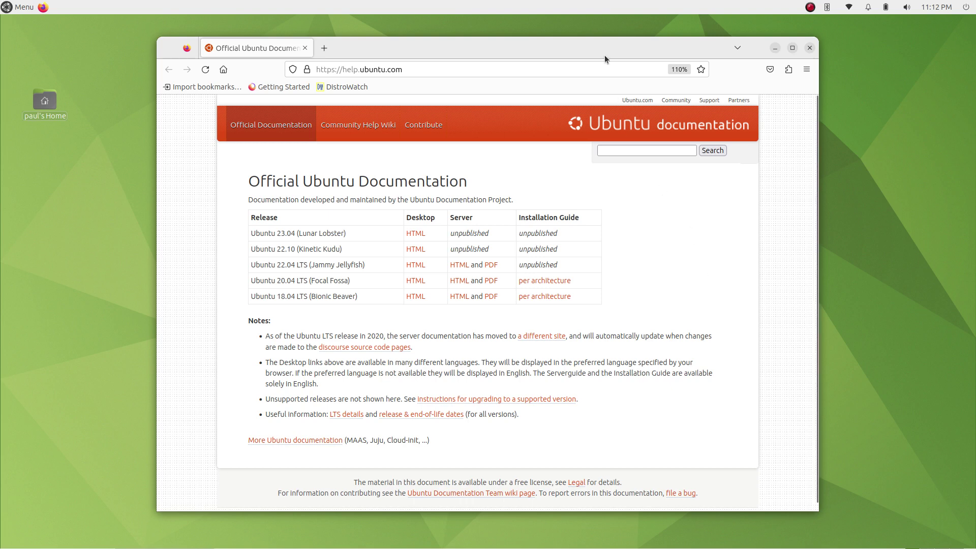
# Step: Maximize and restore the documentation browser window twice, and close the browser
pyautogui.doubleClick(590, 43)
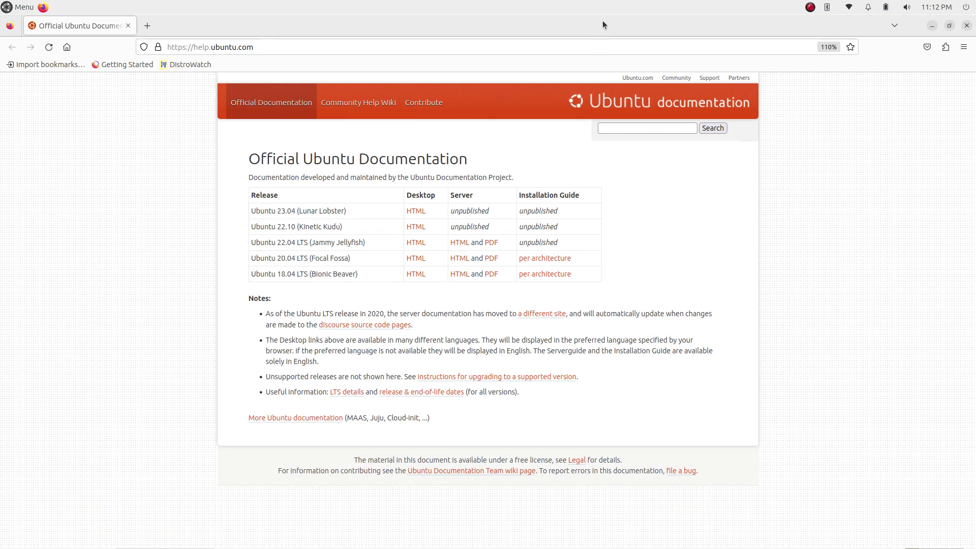
pyautogui.doubleClick(603, 23)
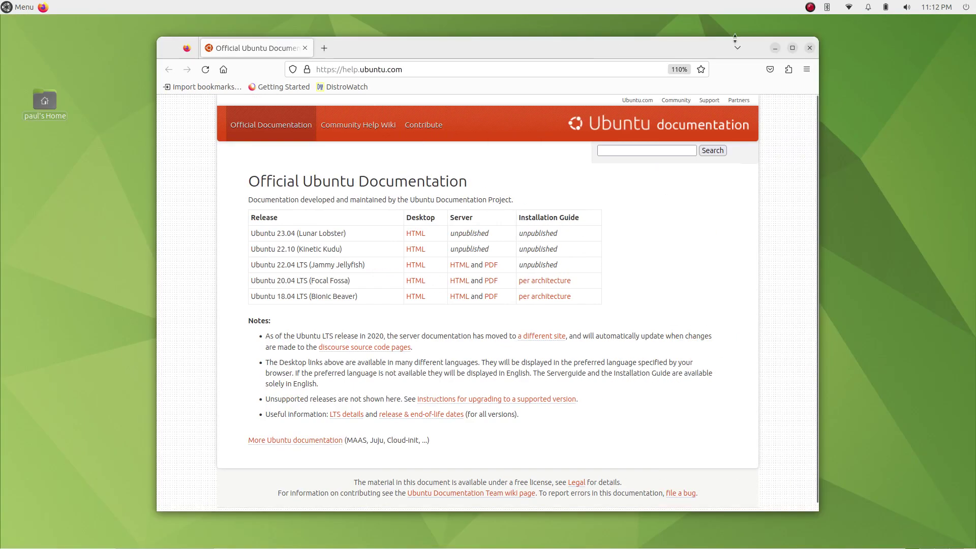
pyautogui.click(793, 48)
pyautogui.click(949, 25)
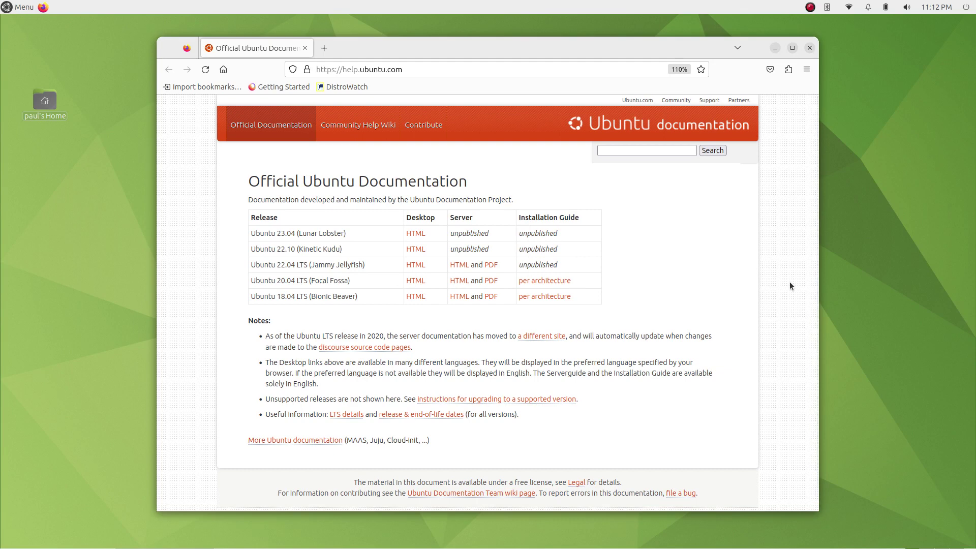
pyautogui.hotkey('alt', 'F4')
# Step: Open System Settings from the session options to show the Control Center, and close it
pyautogui.click(966, 8)
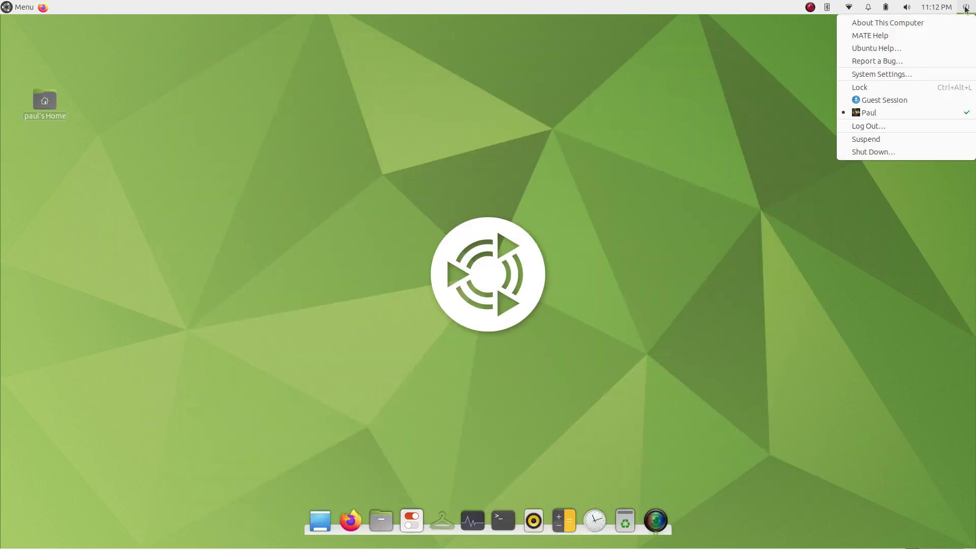
pyautogui.click(952, 74)
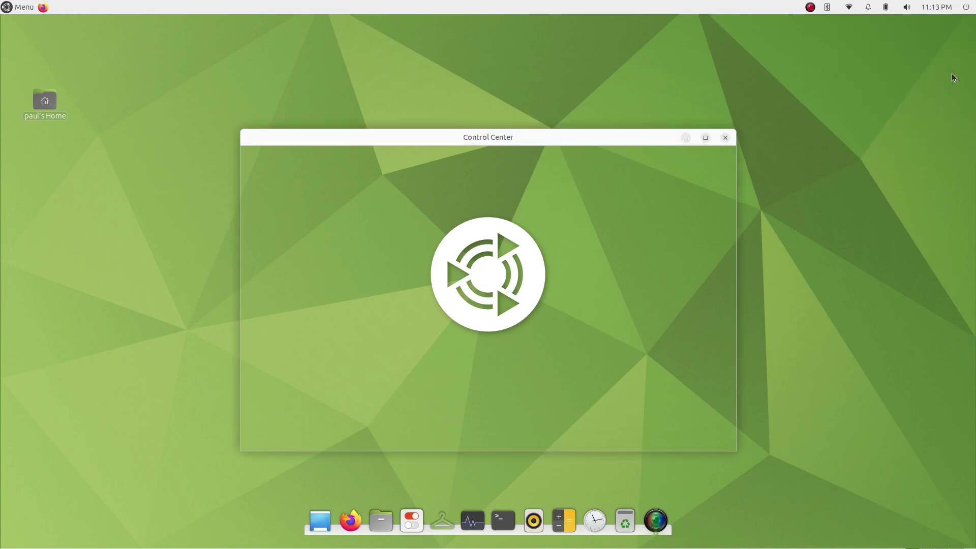
pyautogui.click(726, 138)
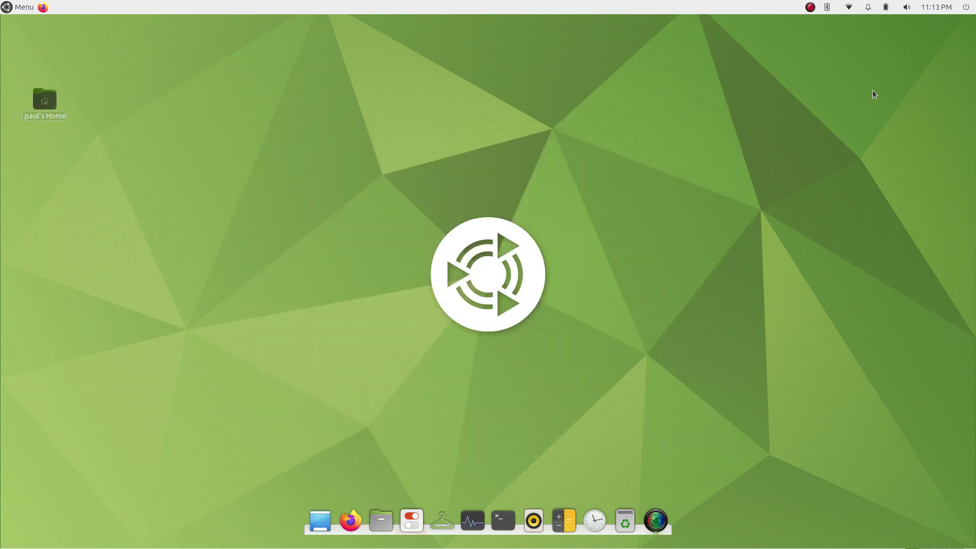
# Step: Open the Shut Down dialog to view the suspend, restart and shutdown choices, and cancel it
pyautogui.click(967, 8)
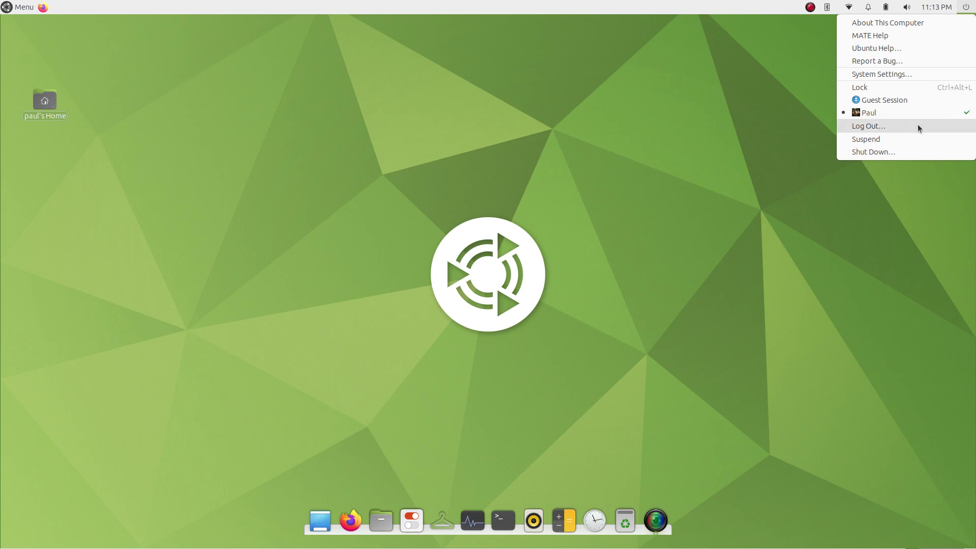
pyautogui.click(904, 153)
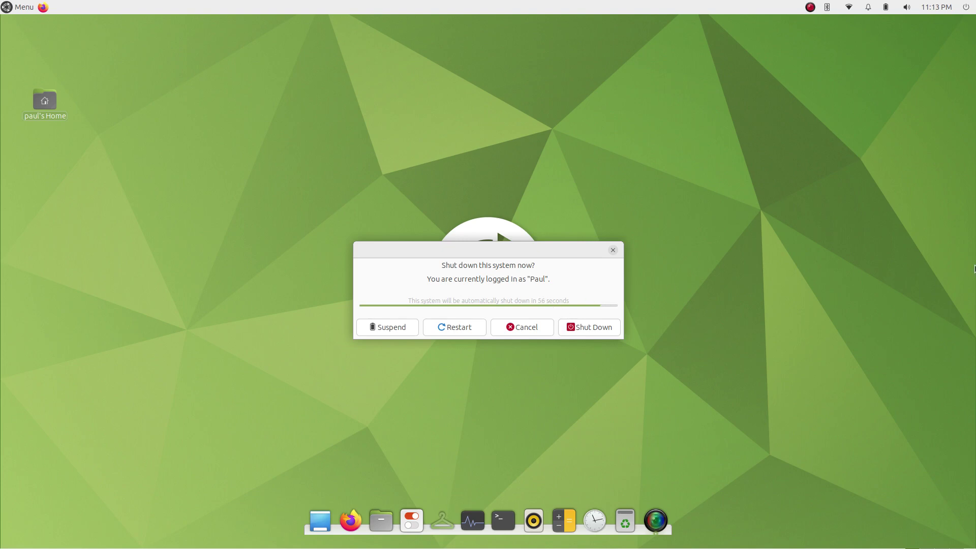
pyautogui.click(519, 329)
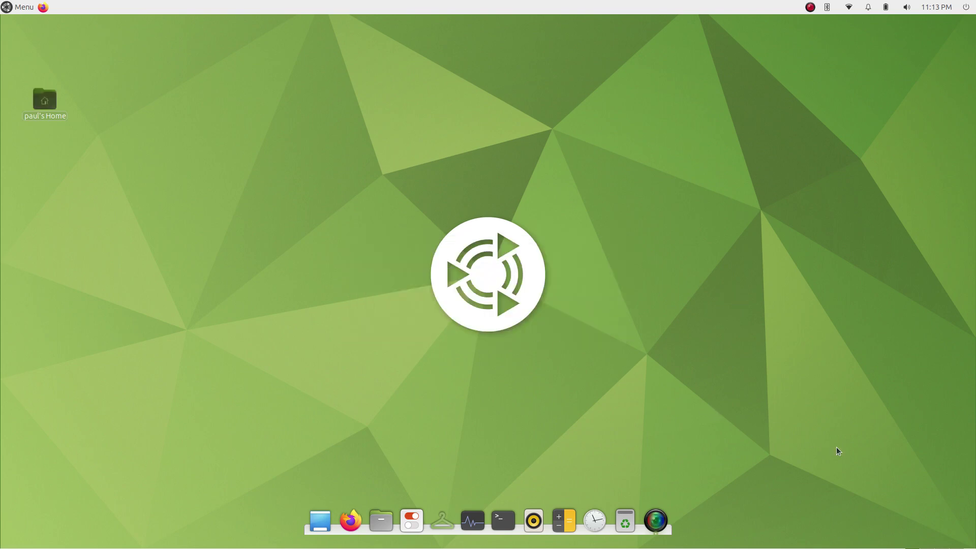